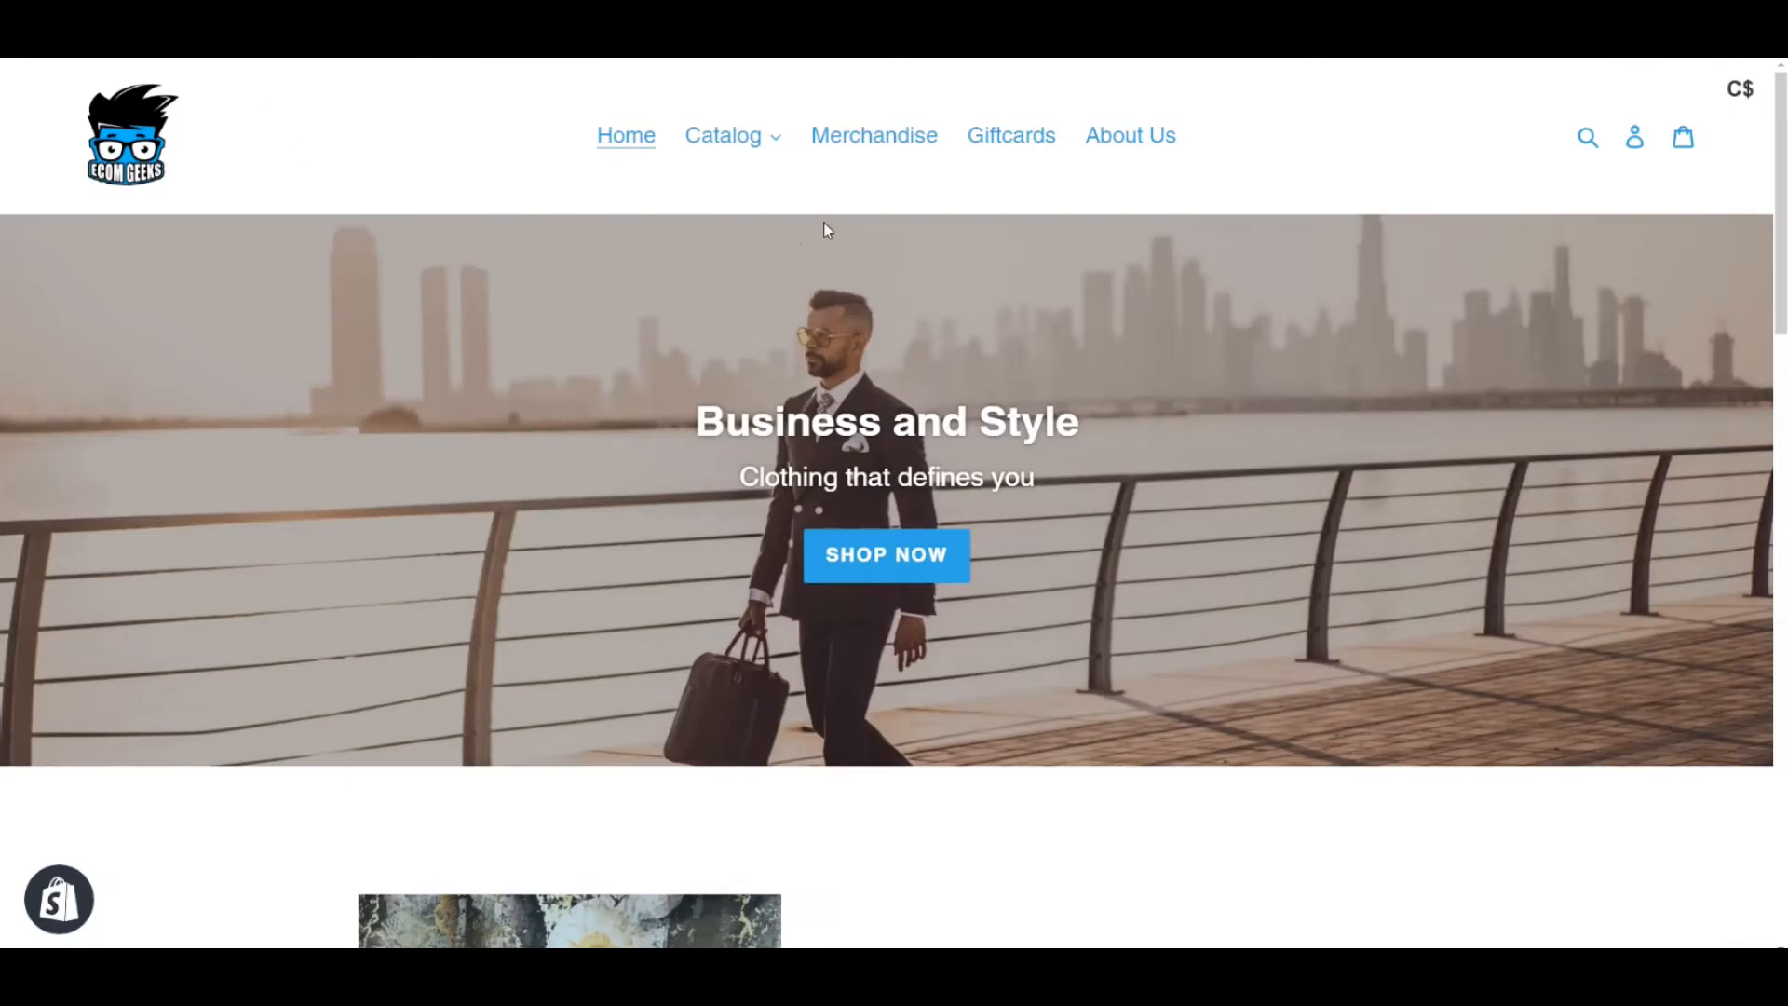
# Look at the storefront's Catalog menu and filter the store admin's product list for "bag"
pyautogui.click(713, 138)
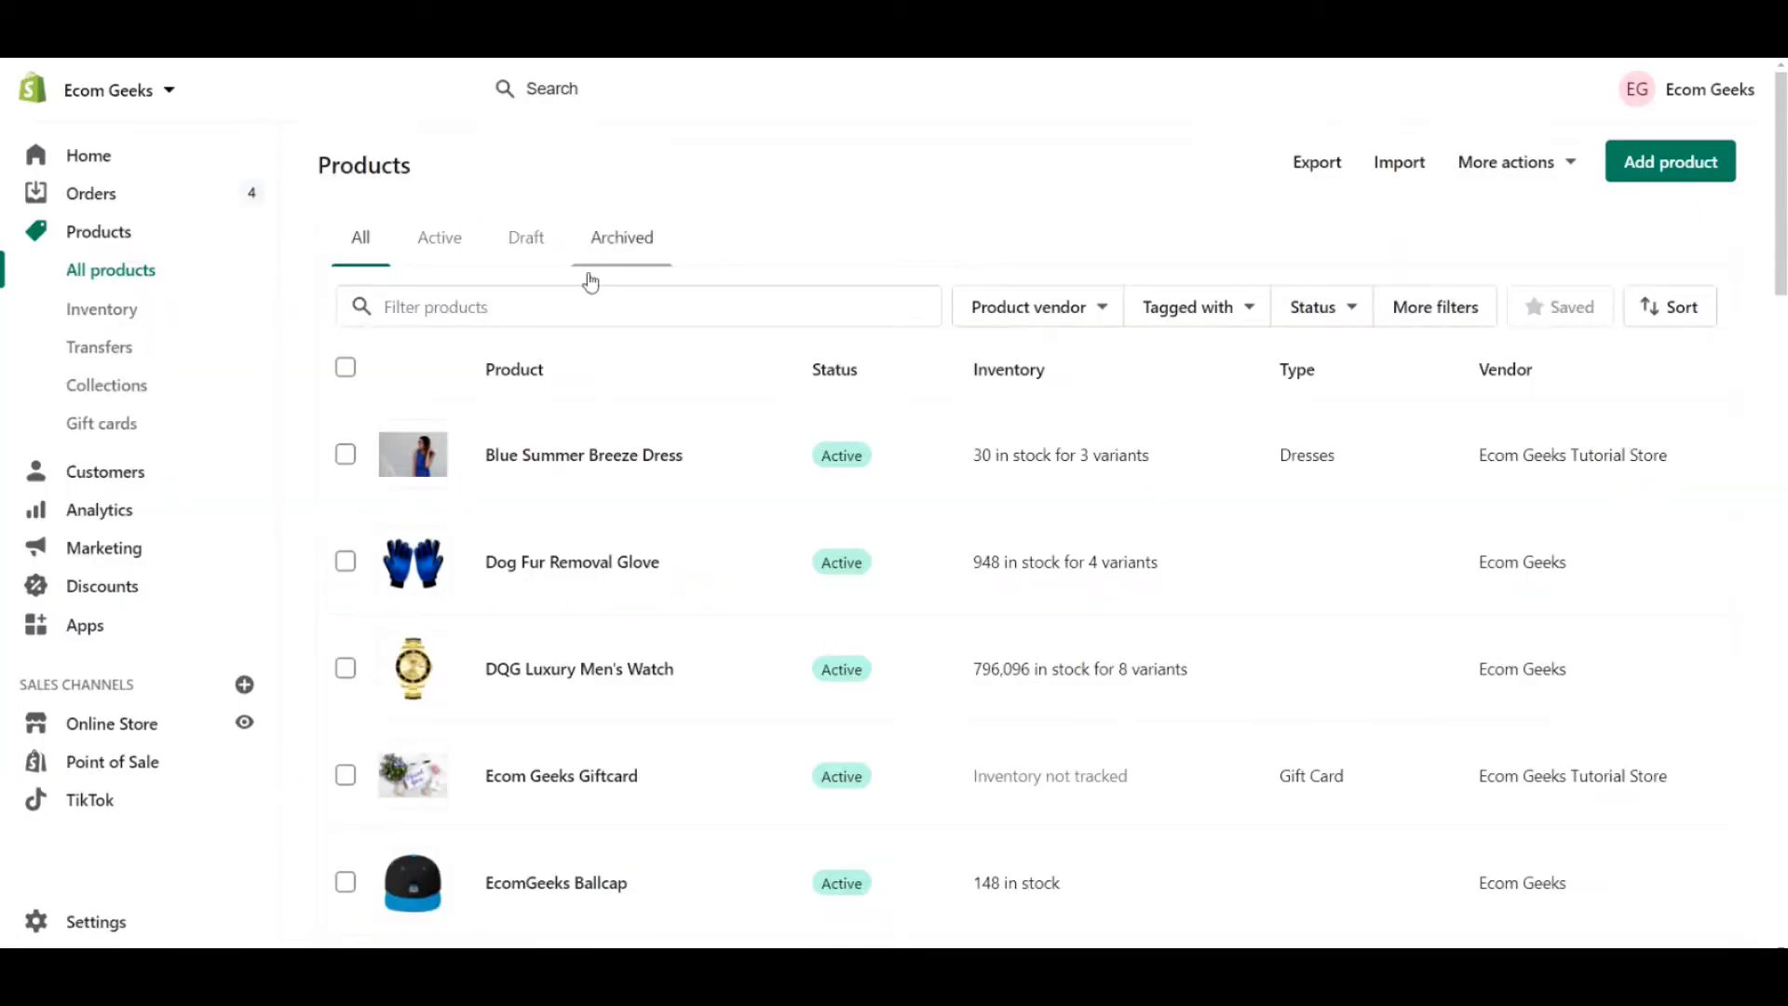
pyautogui.click(588, 305)
pyautogui.write('bag')
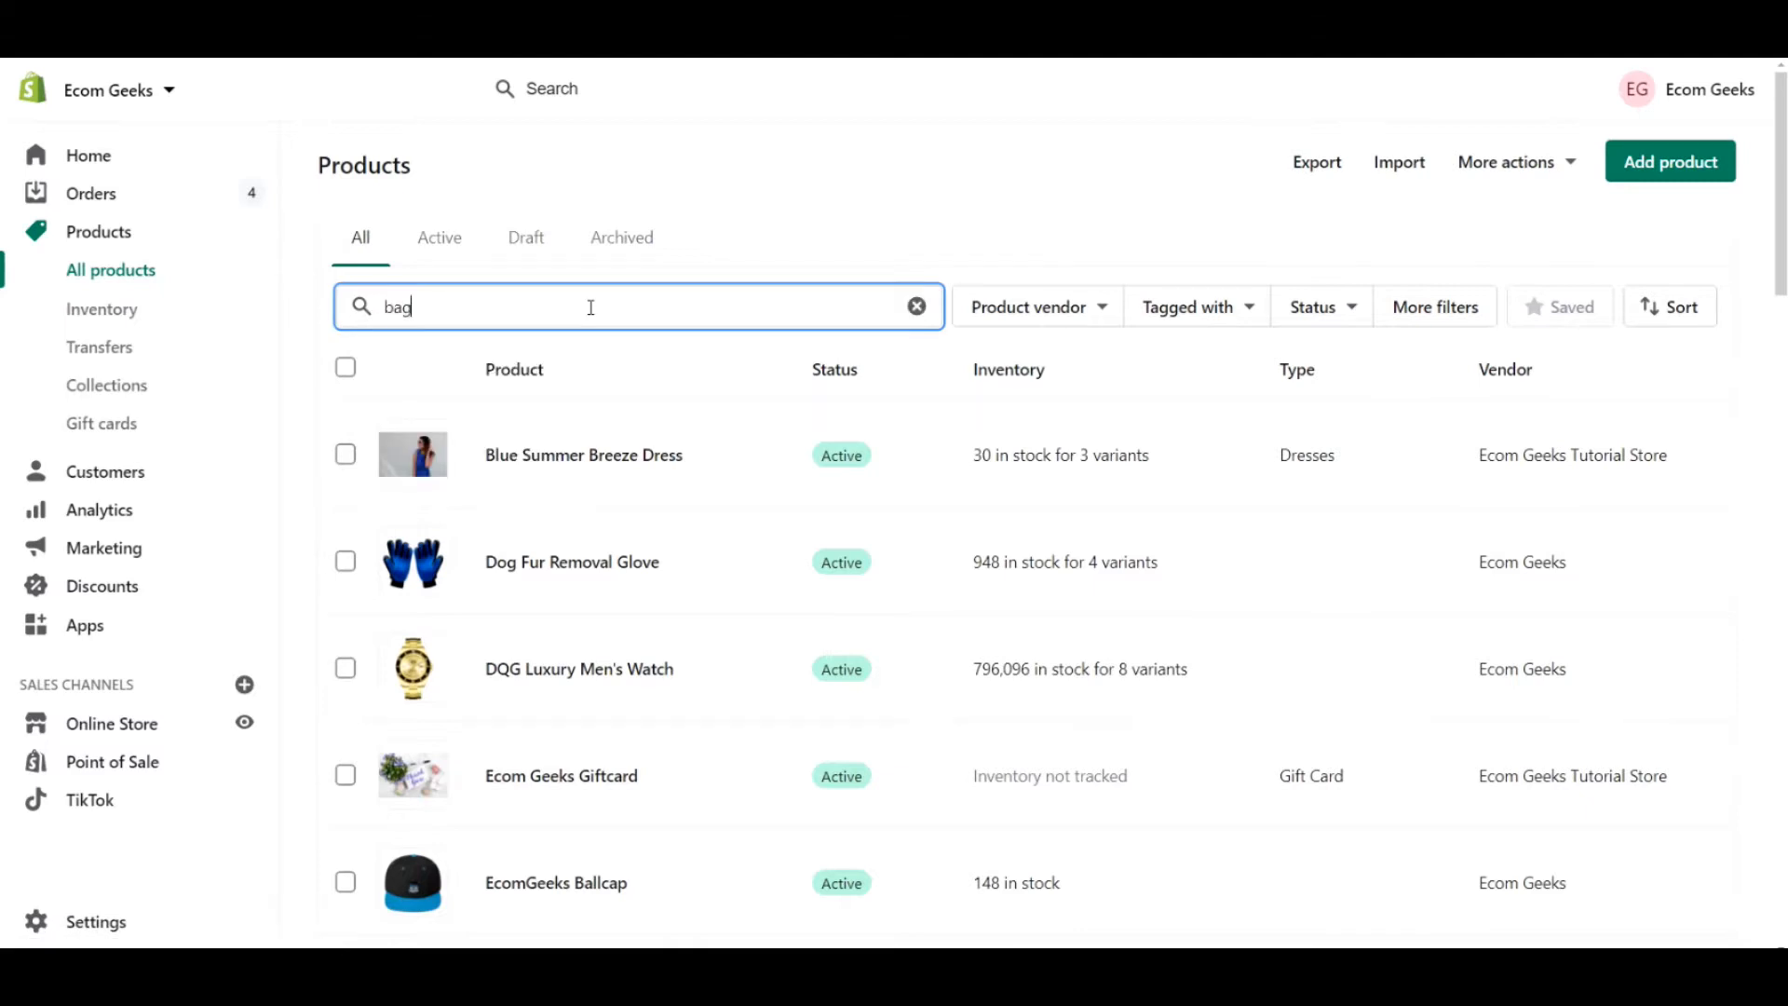
pyautogui.click(527, 458)
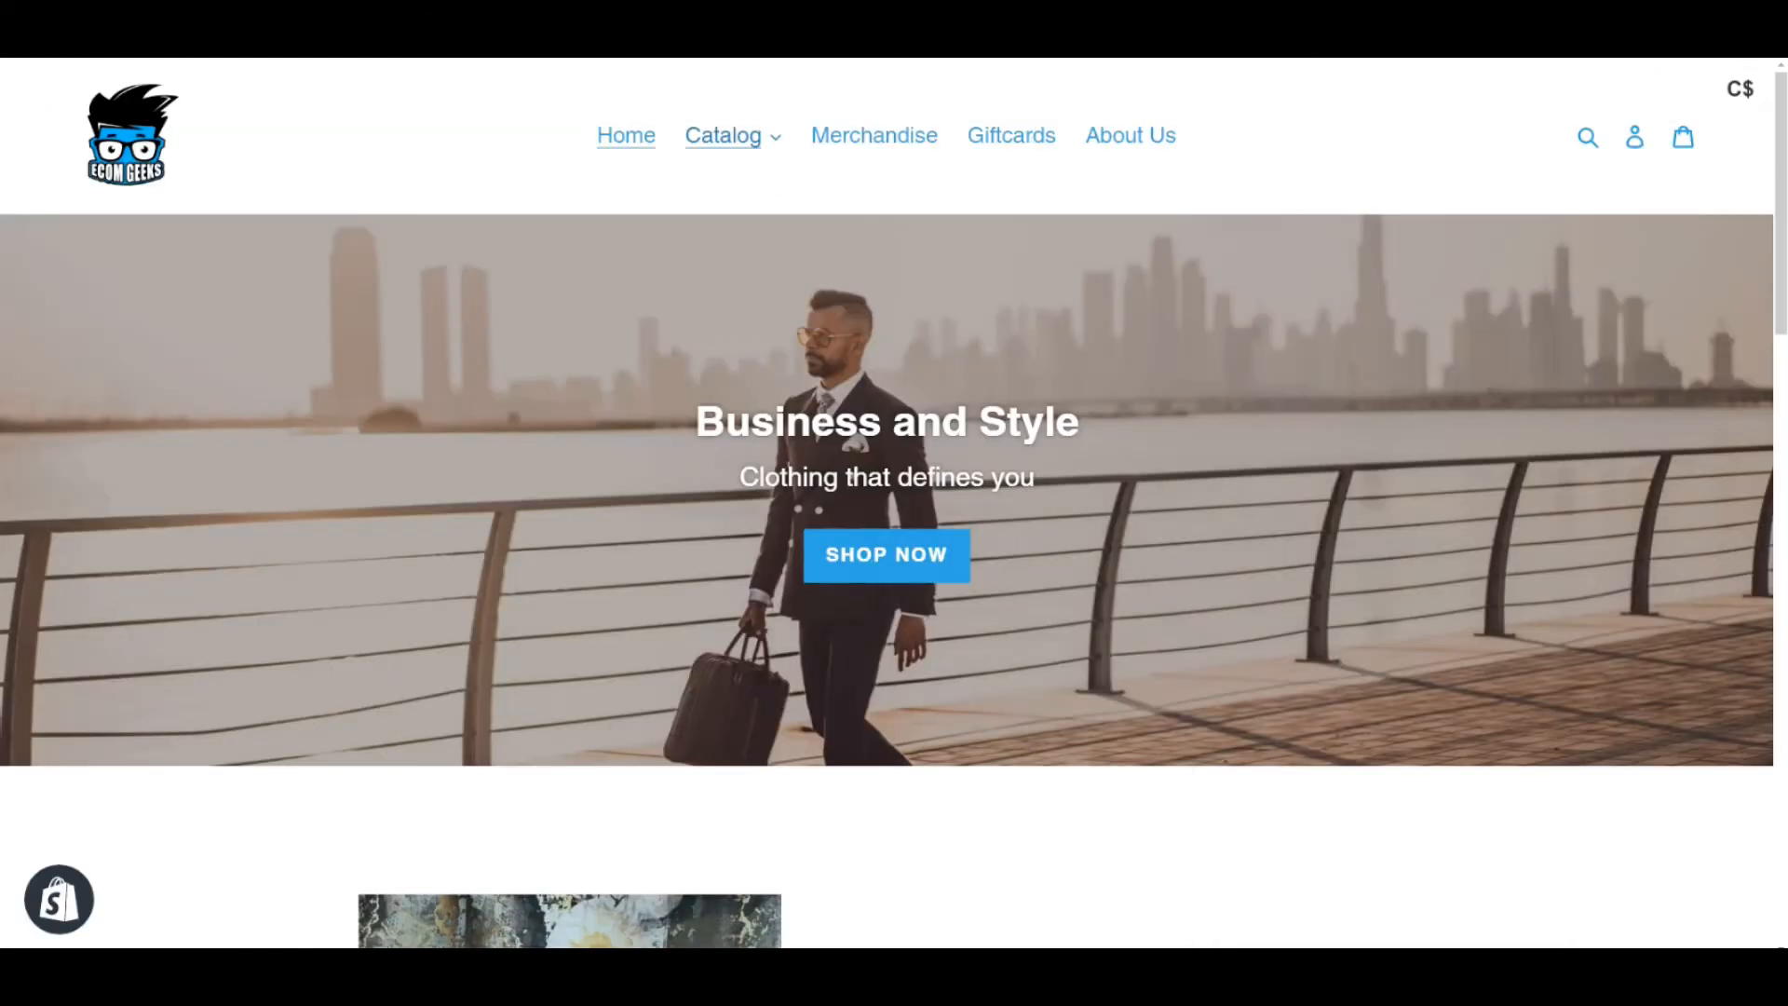
pyautogui.click(720, 149)
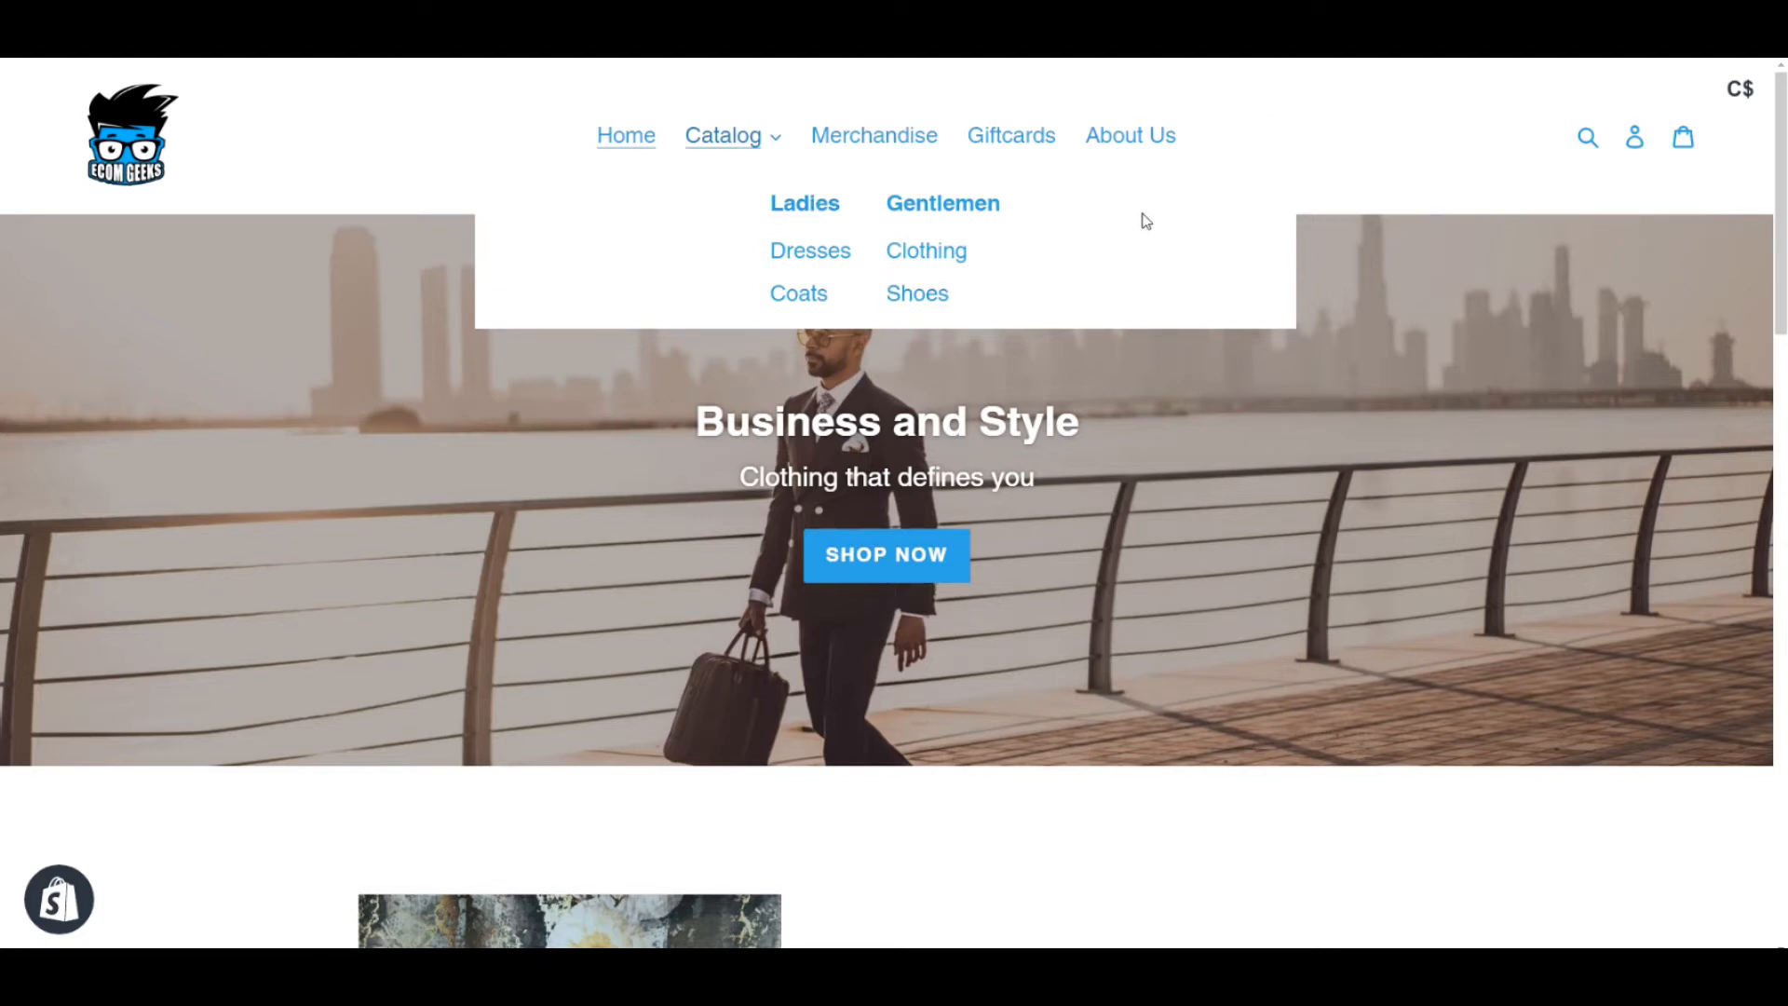
pyautogui.click(352, 156)
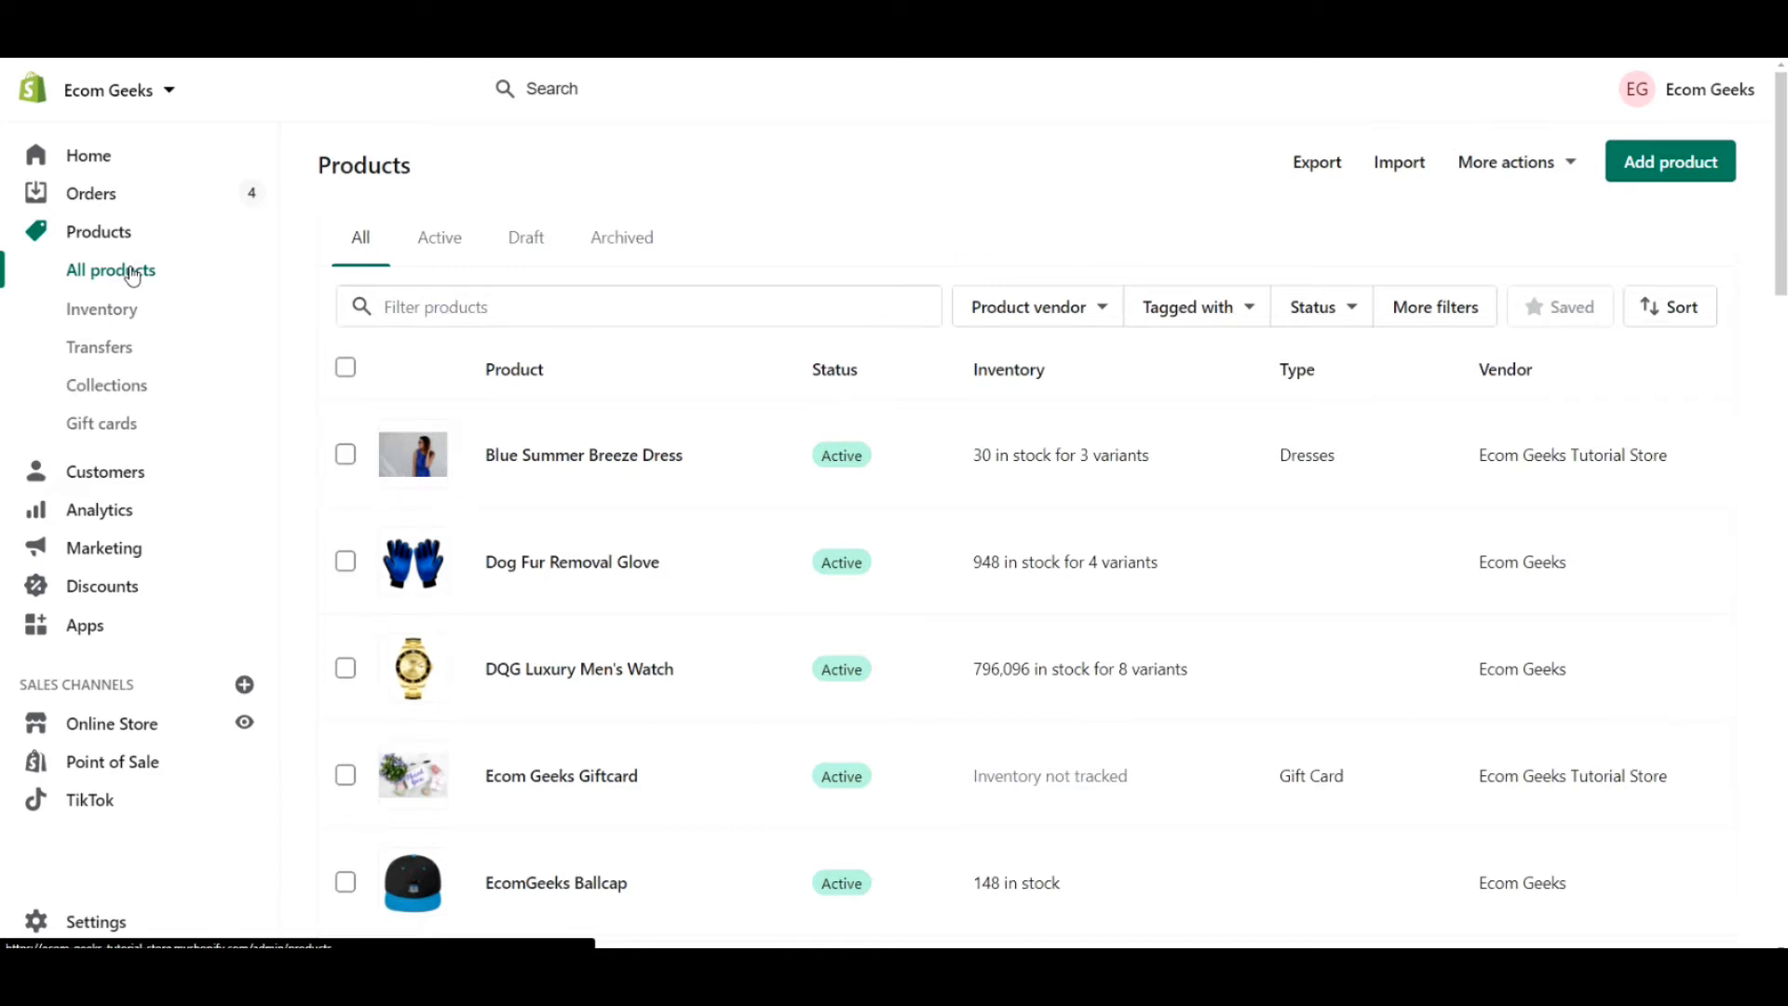
# Start a new product collection and set its collection type to Manual
pyautogui.click(104, 389)
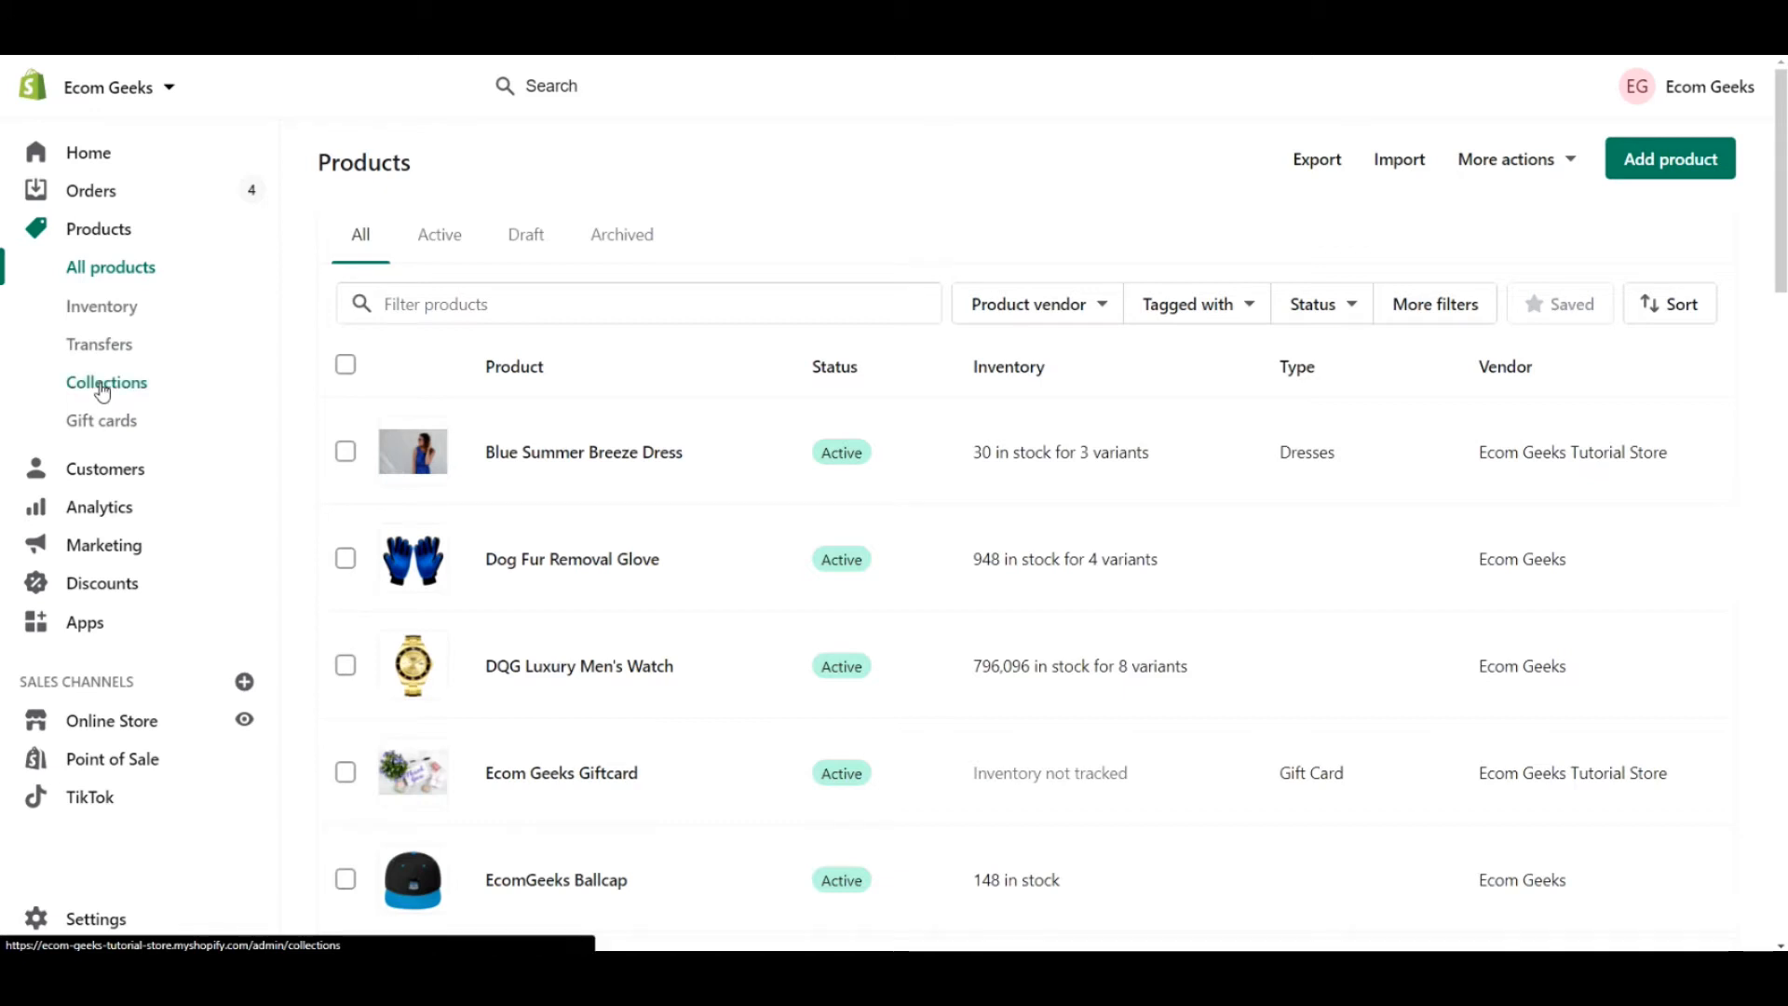
pyautogui.click(1667, 166)
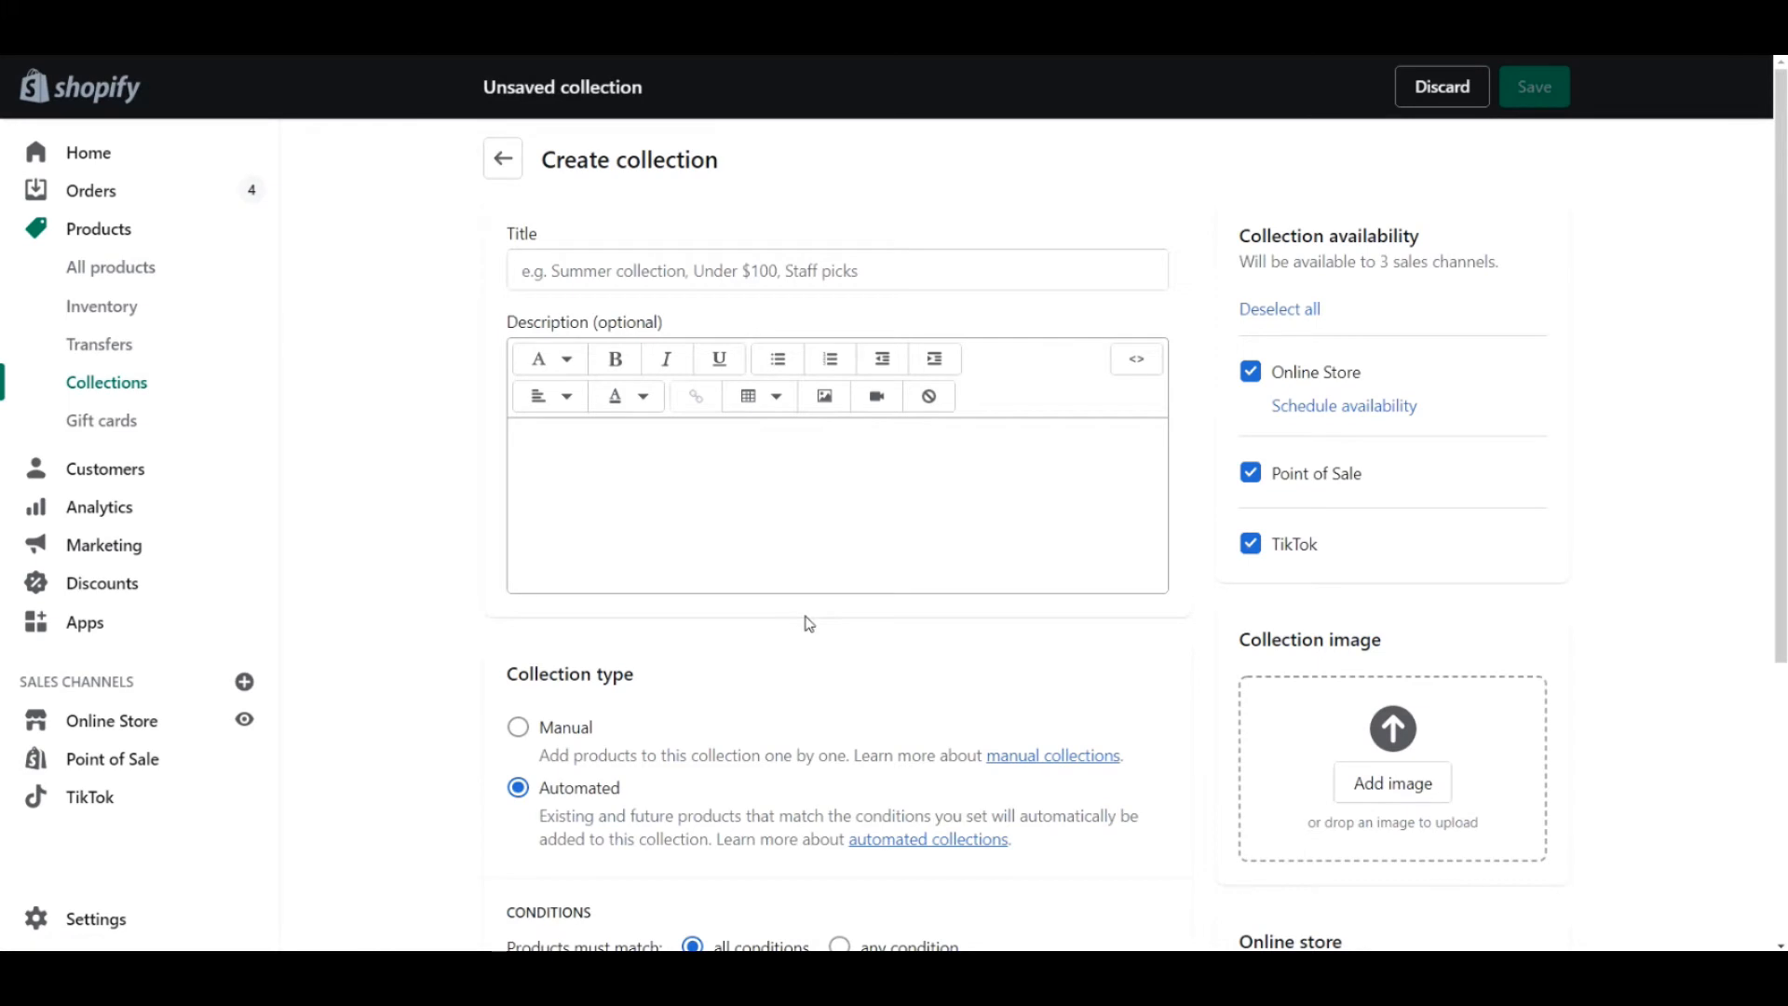
pyautogui.scroll(-2, 807, 623)
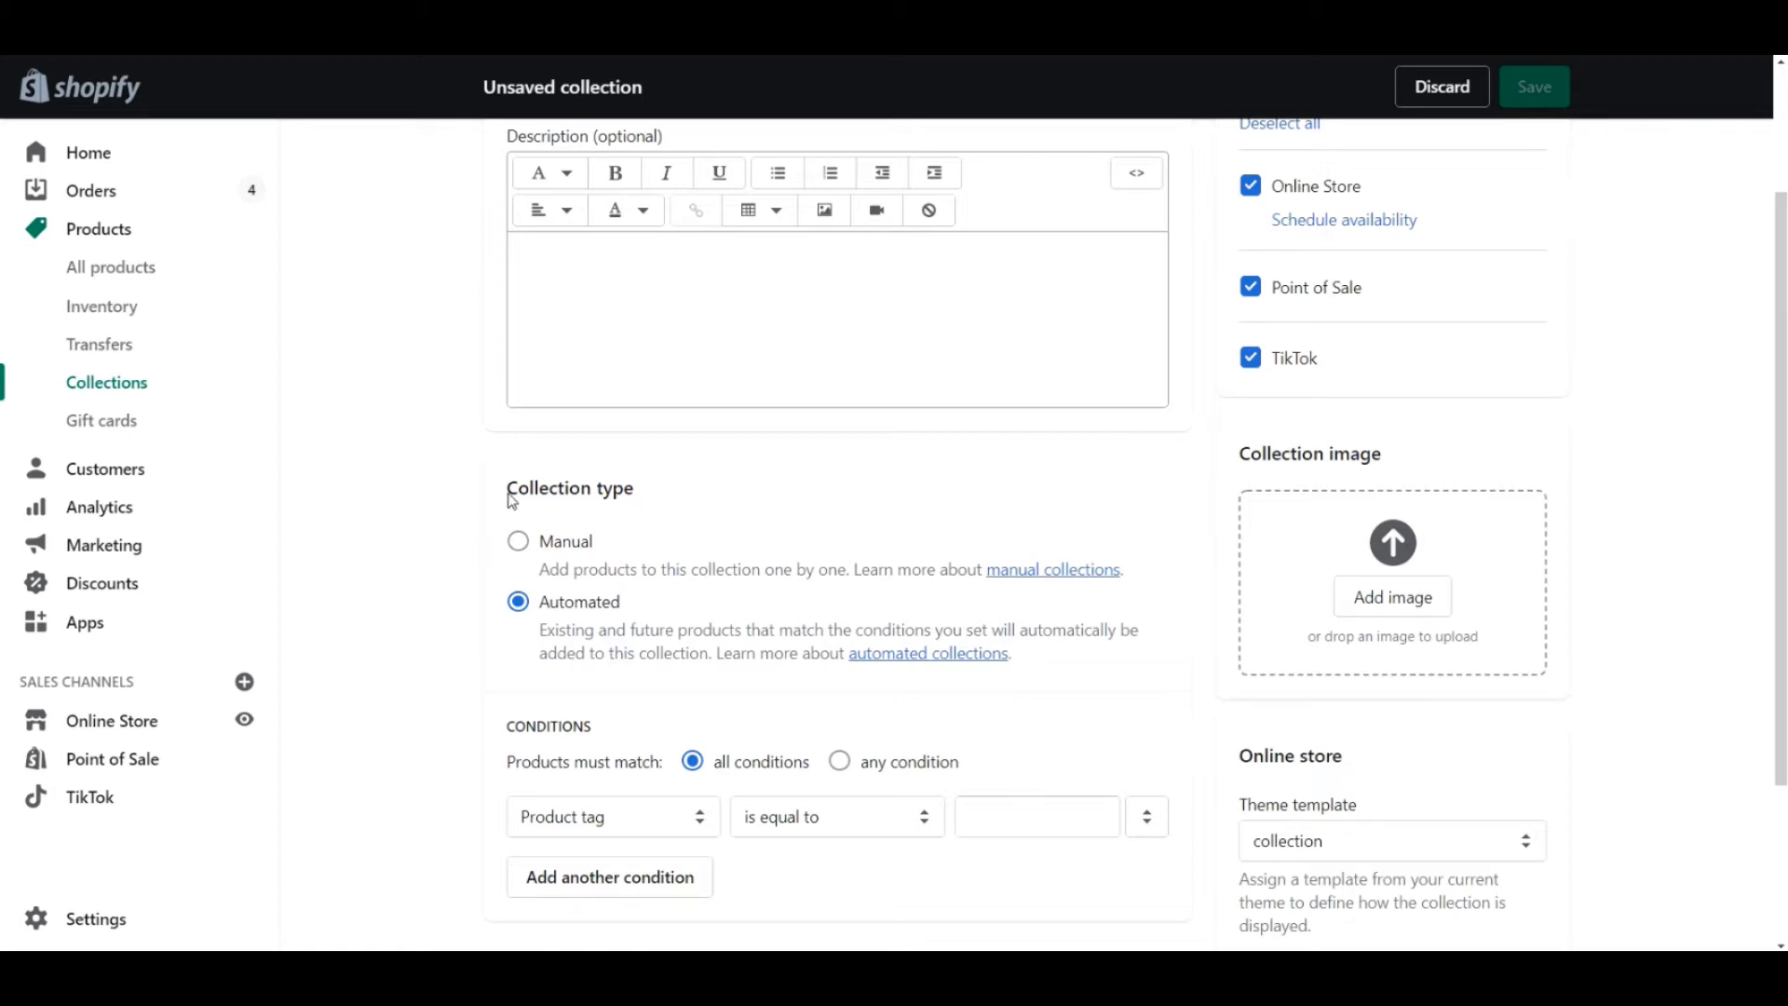
pyautogui.click(519, 543)
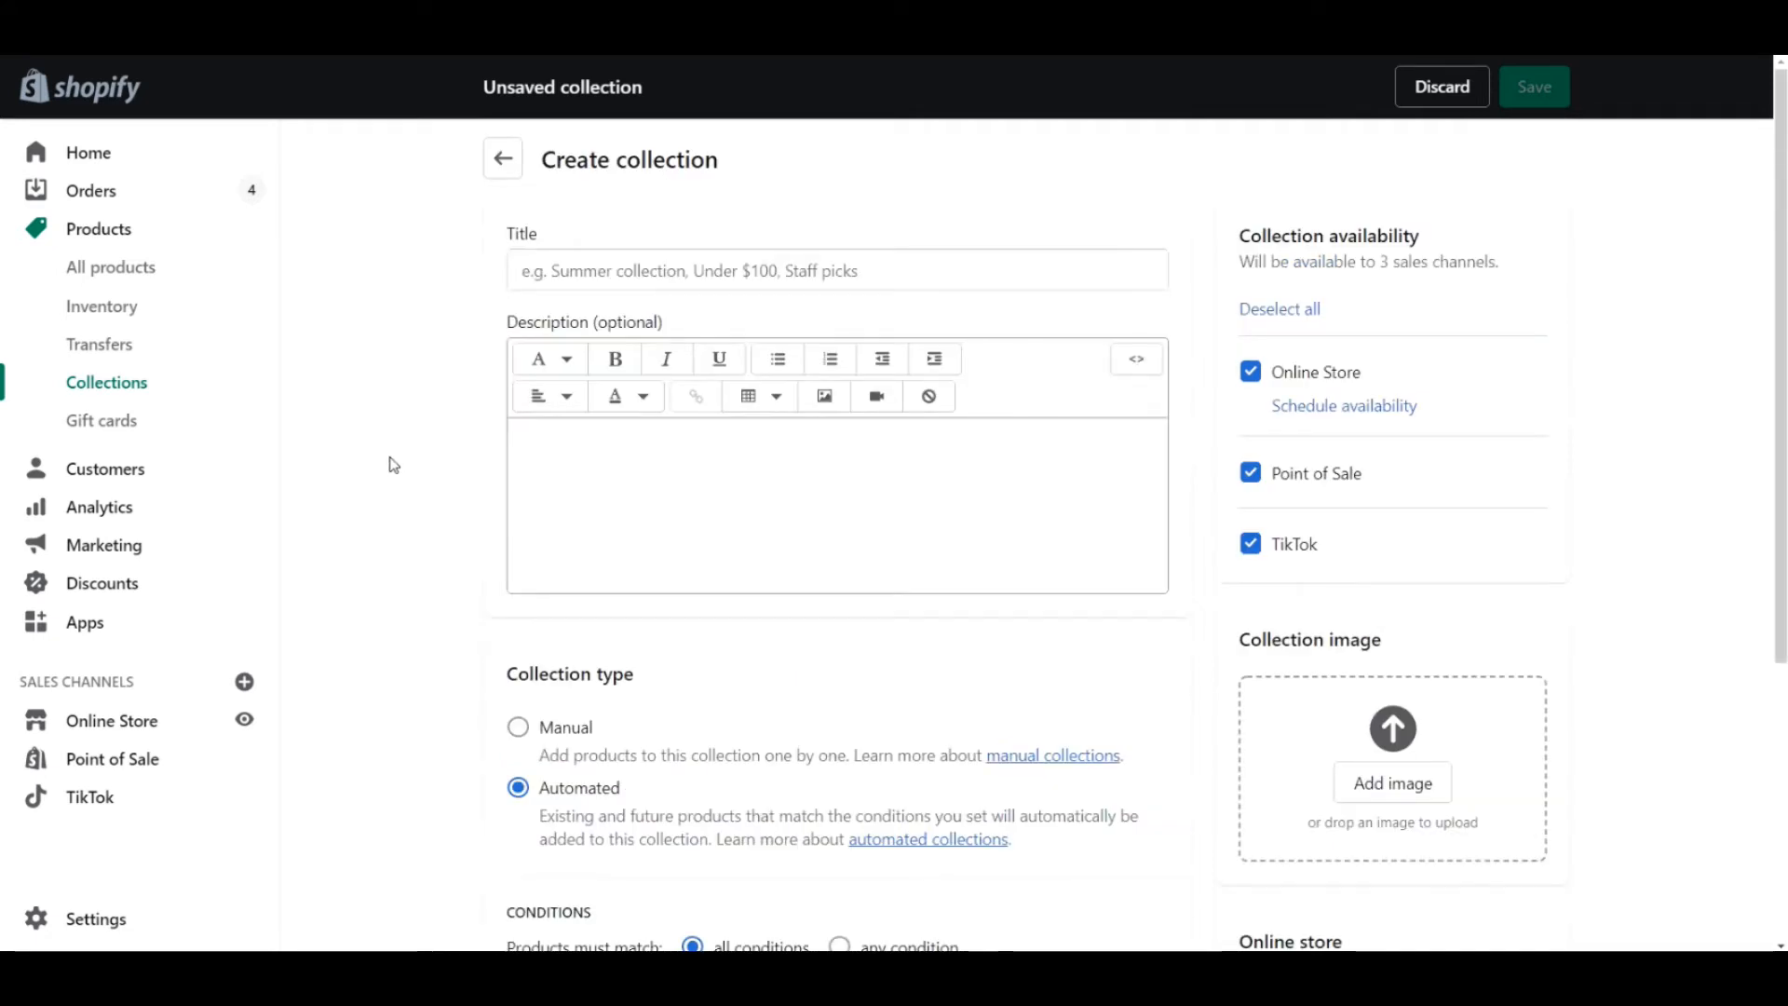
# Title the collection "Manual Collection" and save it with the Ecom Geeks logo as its image
pyautogui.click(601, 264)
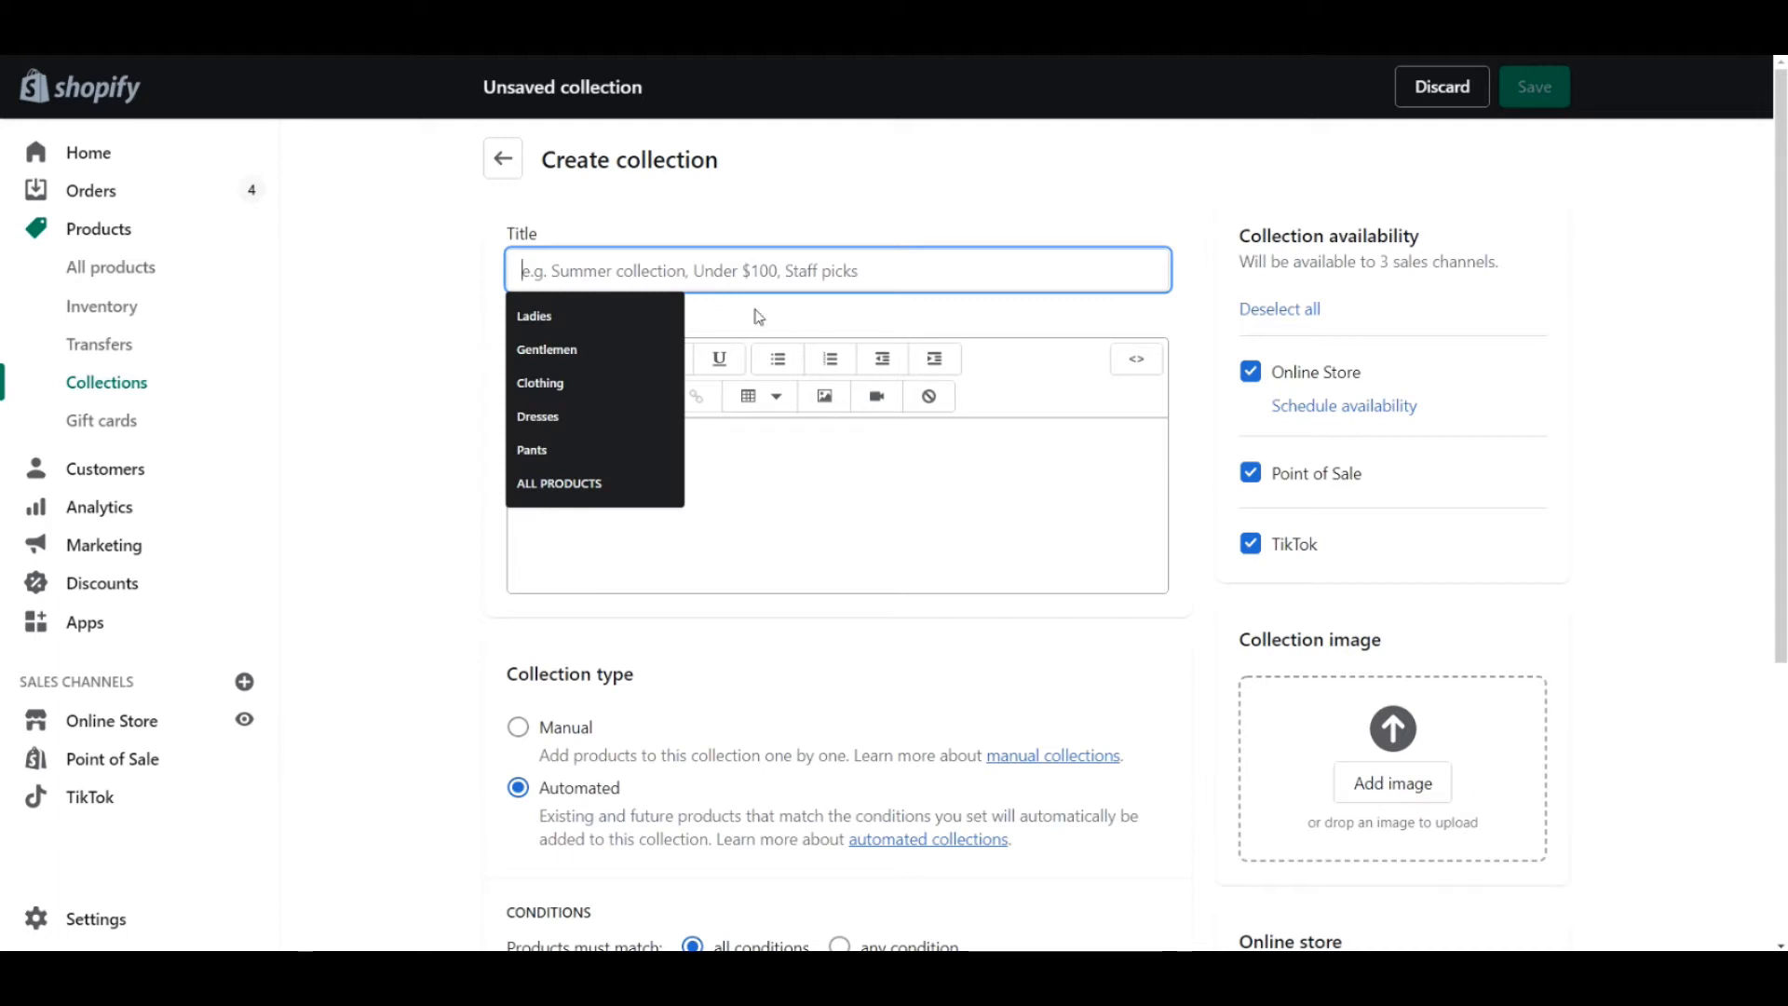
pyautogui.write('Man')
pyautogui.press('Down')
pyautogui.press('Return')
pyautogui.click(1637, 602)
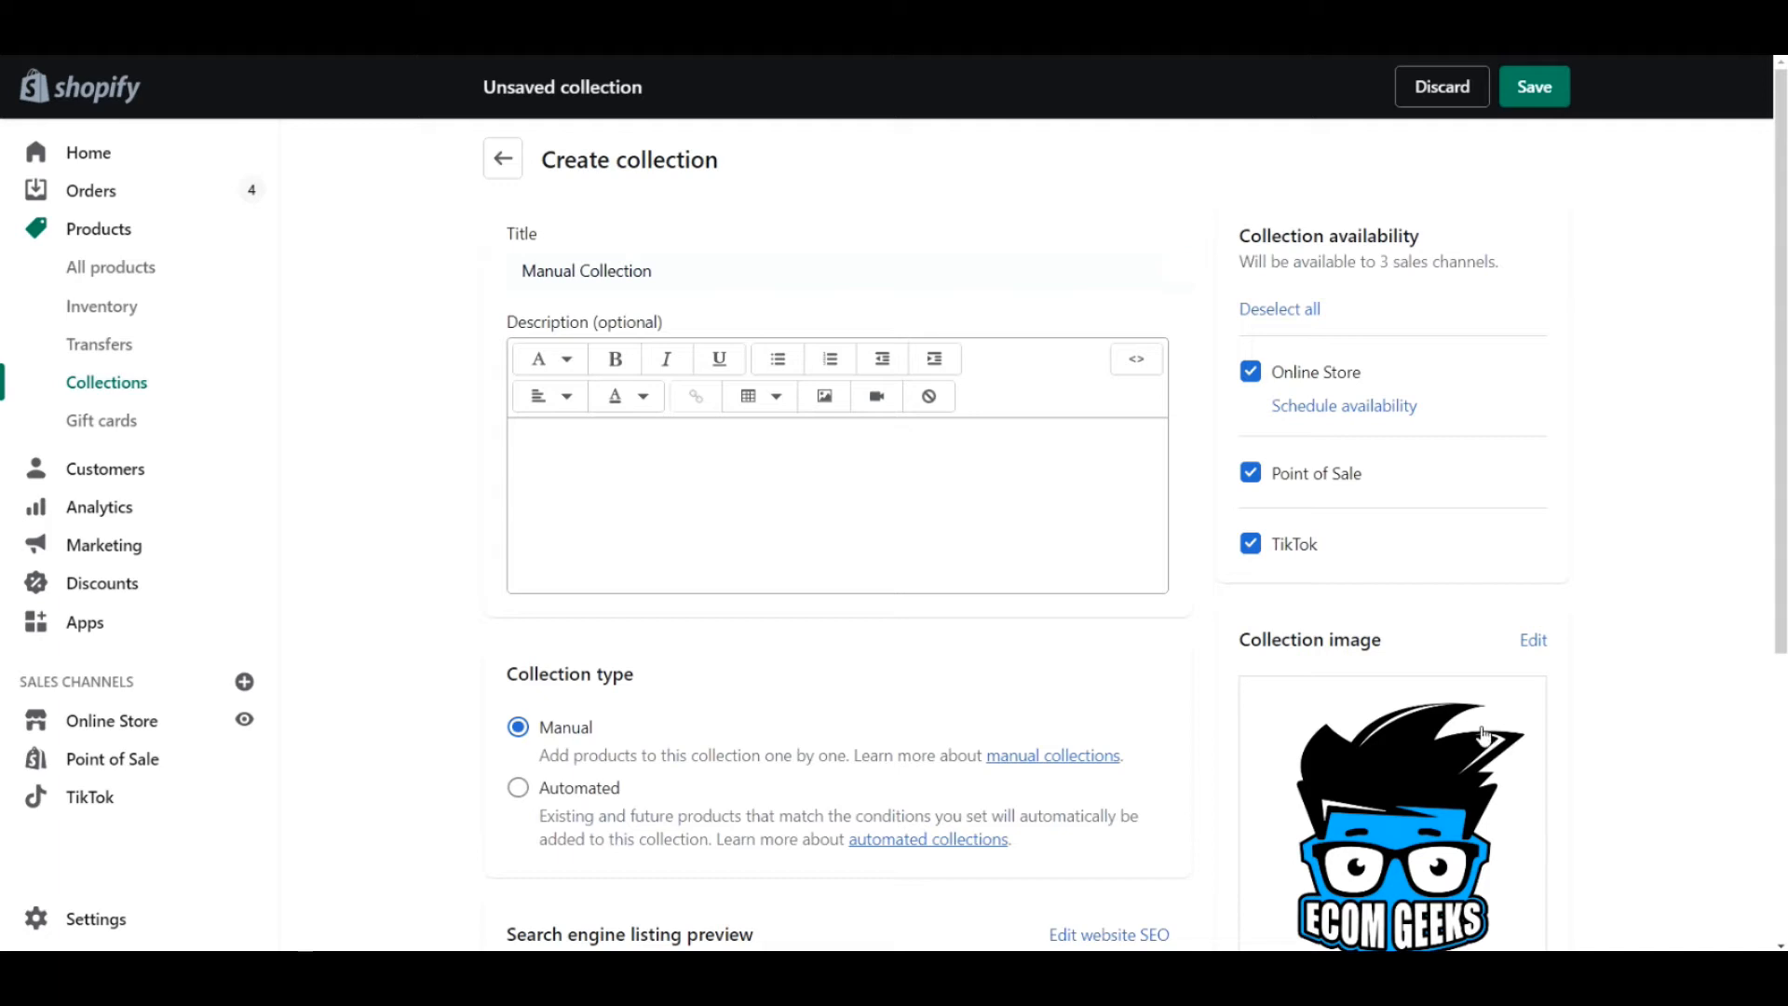
pyautogui.click(1531, 98)
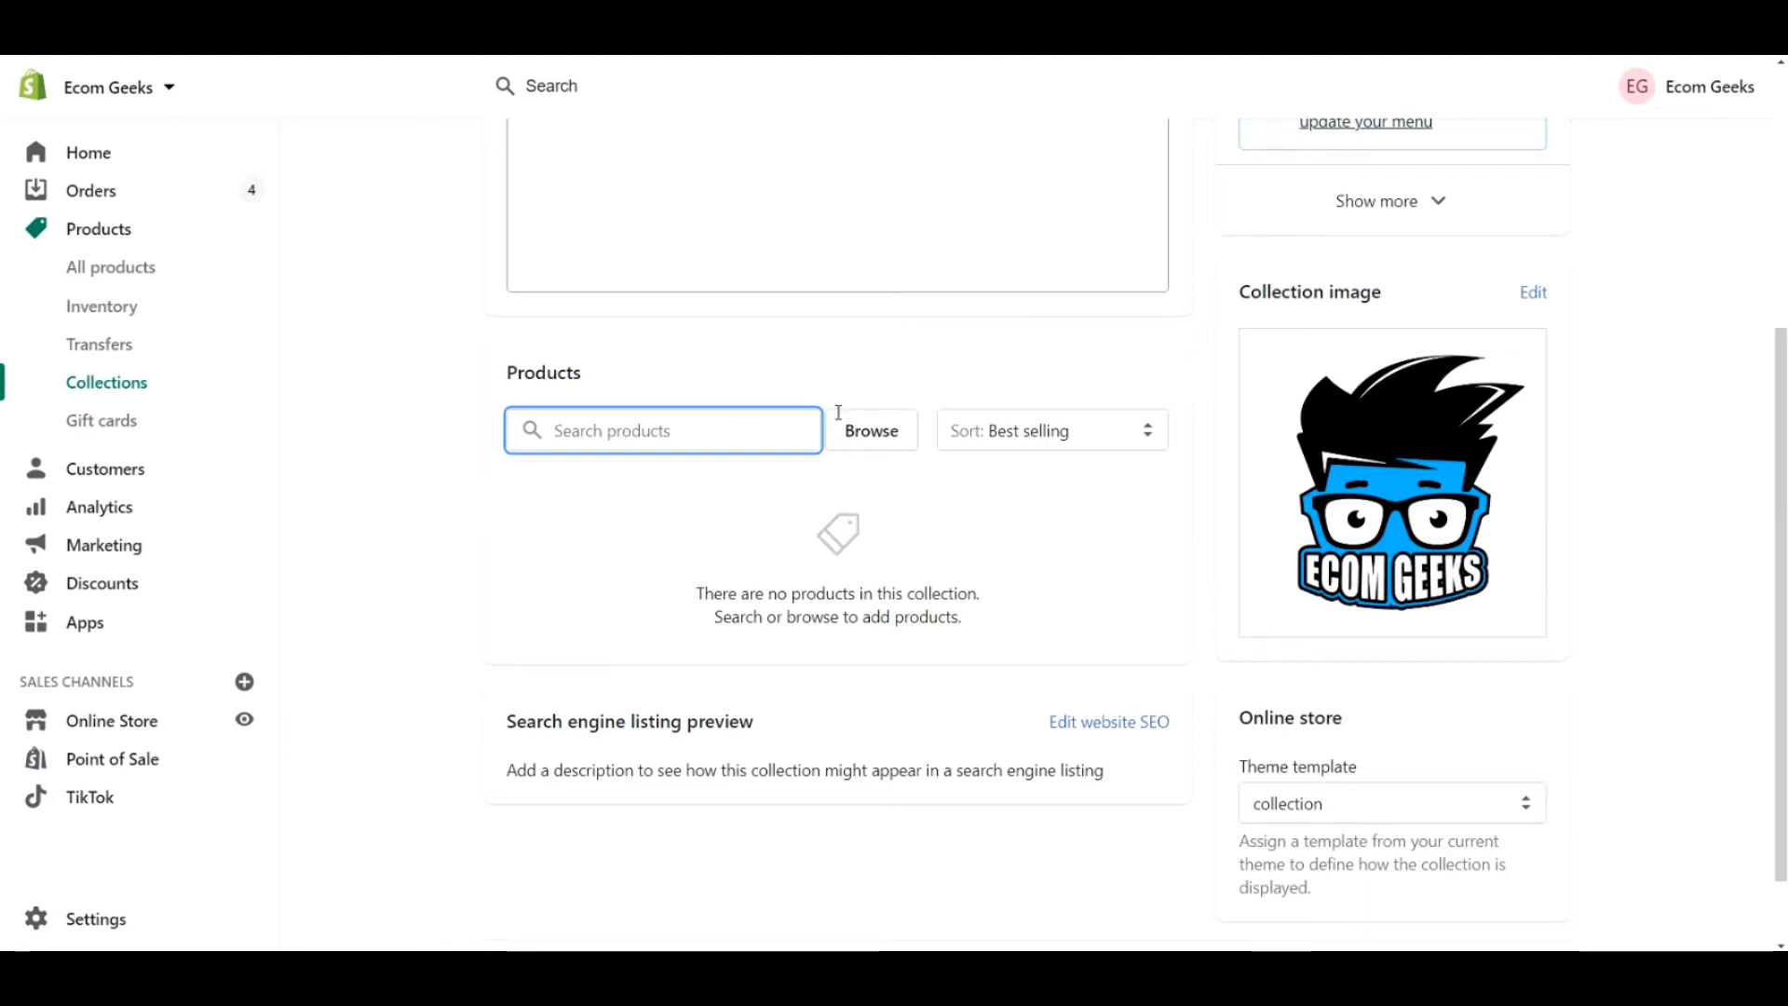
# Add the Blue Summer Breeze Dress, Ecom Geeks Giftcard, EcomGeeks iPhone Case and EcomGeeks Mug to the collection
pyautogui.click(875, 433)
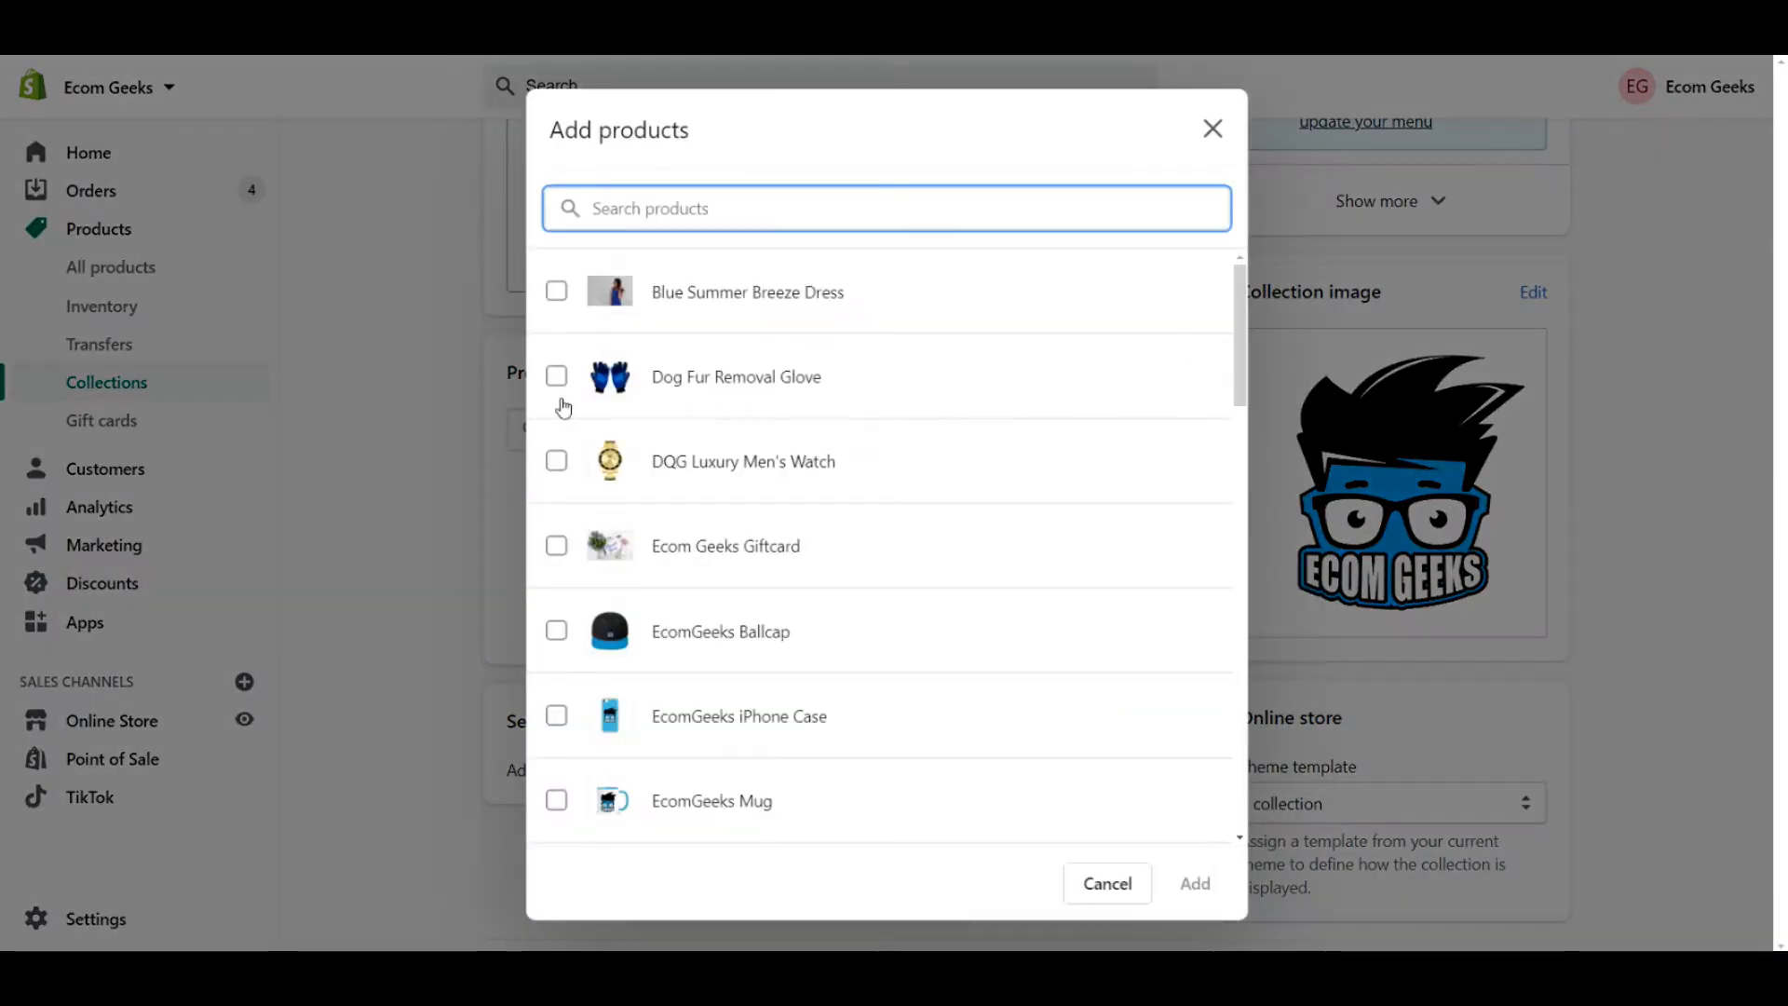
pyautogui.click(556, 292)
pyautogui.click(556, 546)
pyautogui.click(556, 715)
pyautogui.click(556, 800)
pyautogui.click(1196, 890)
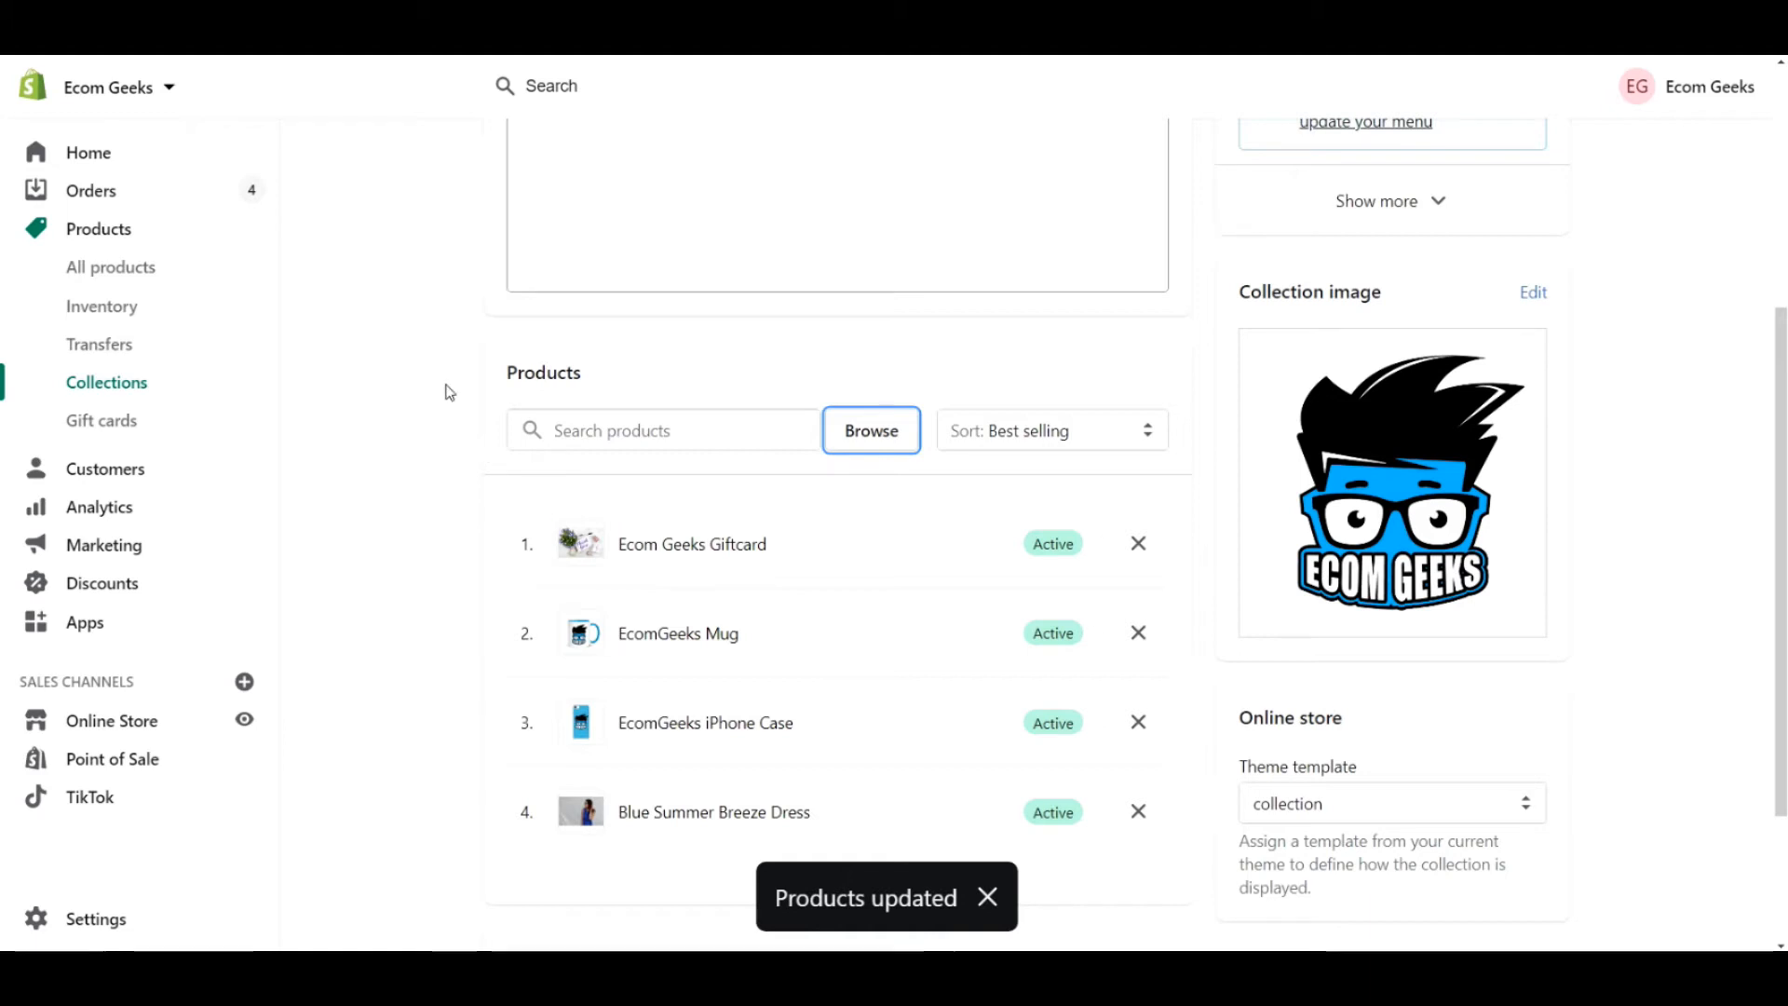
# View the Manual Collection page in the online store and look through its products
pyautogui.scroll(5, 1595, 466)
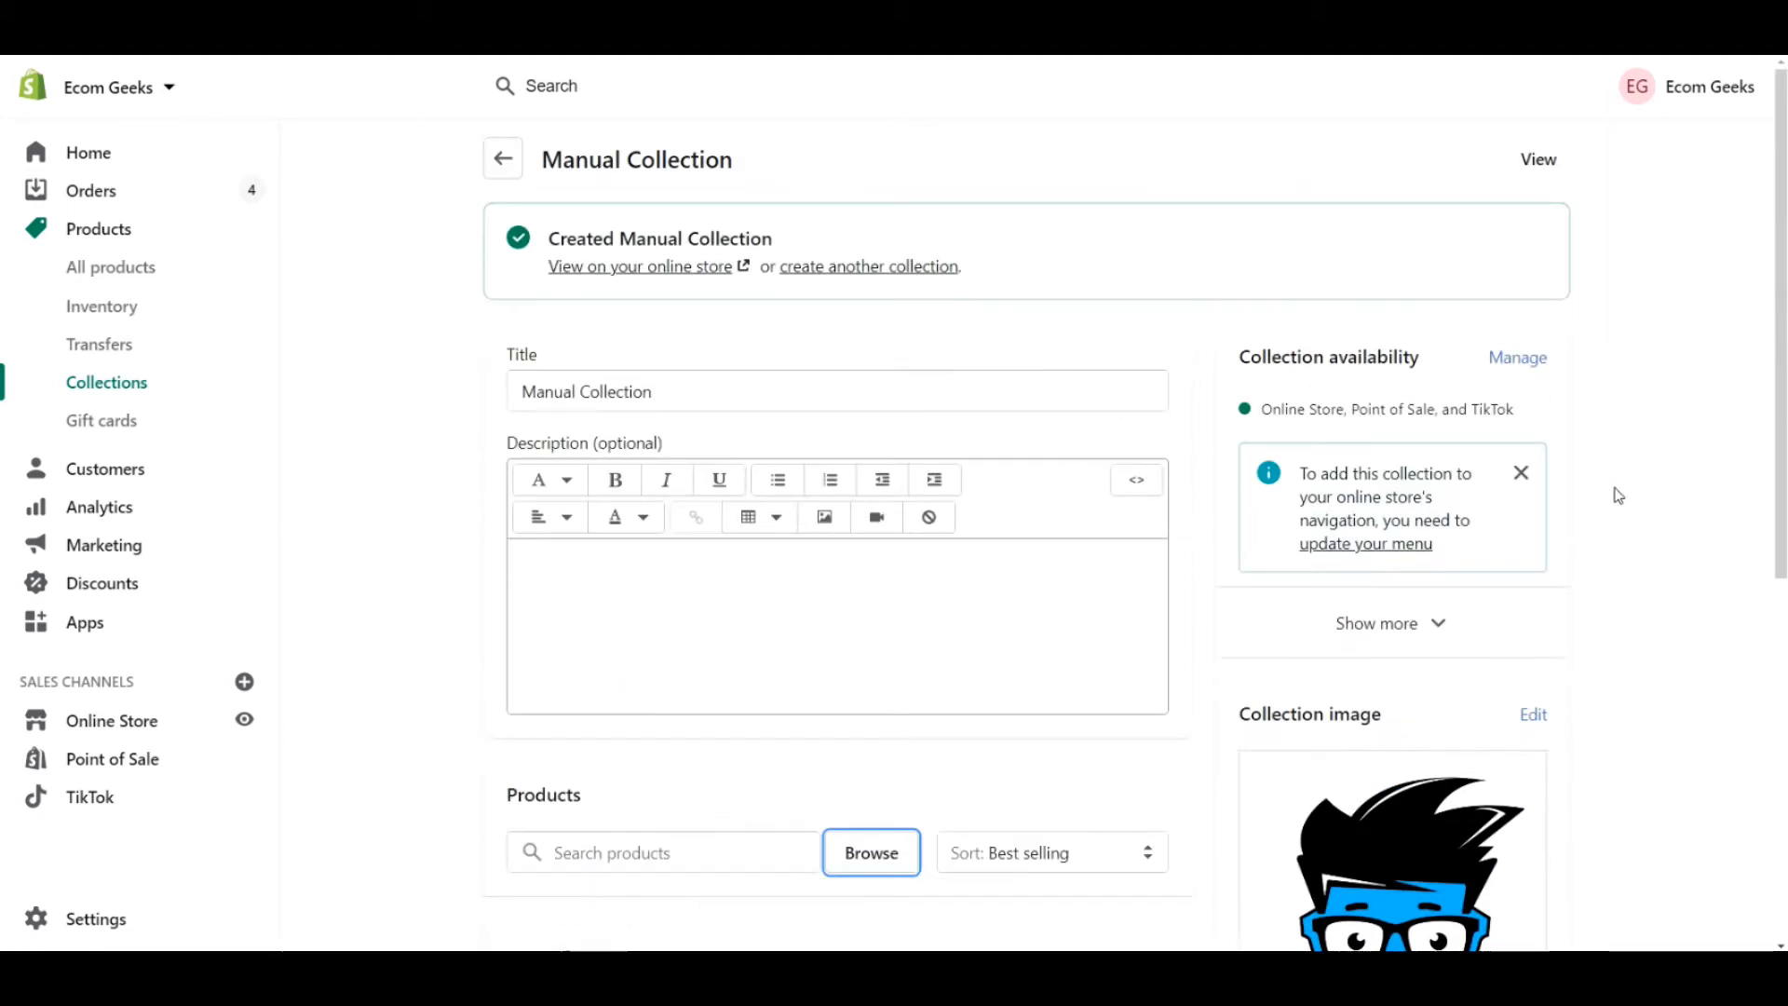
pyautogui.click(1535, 161)
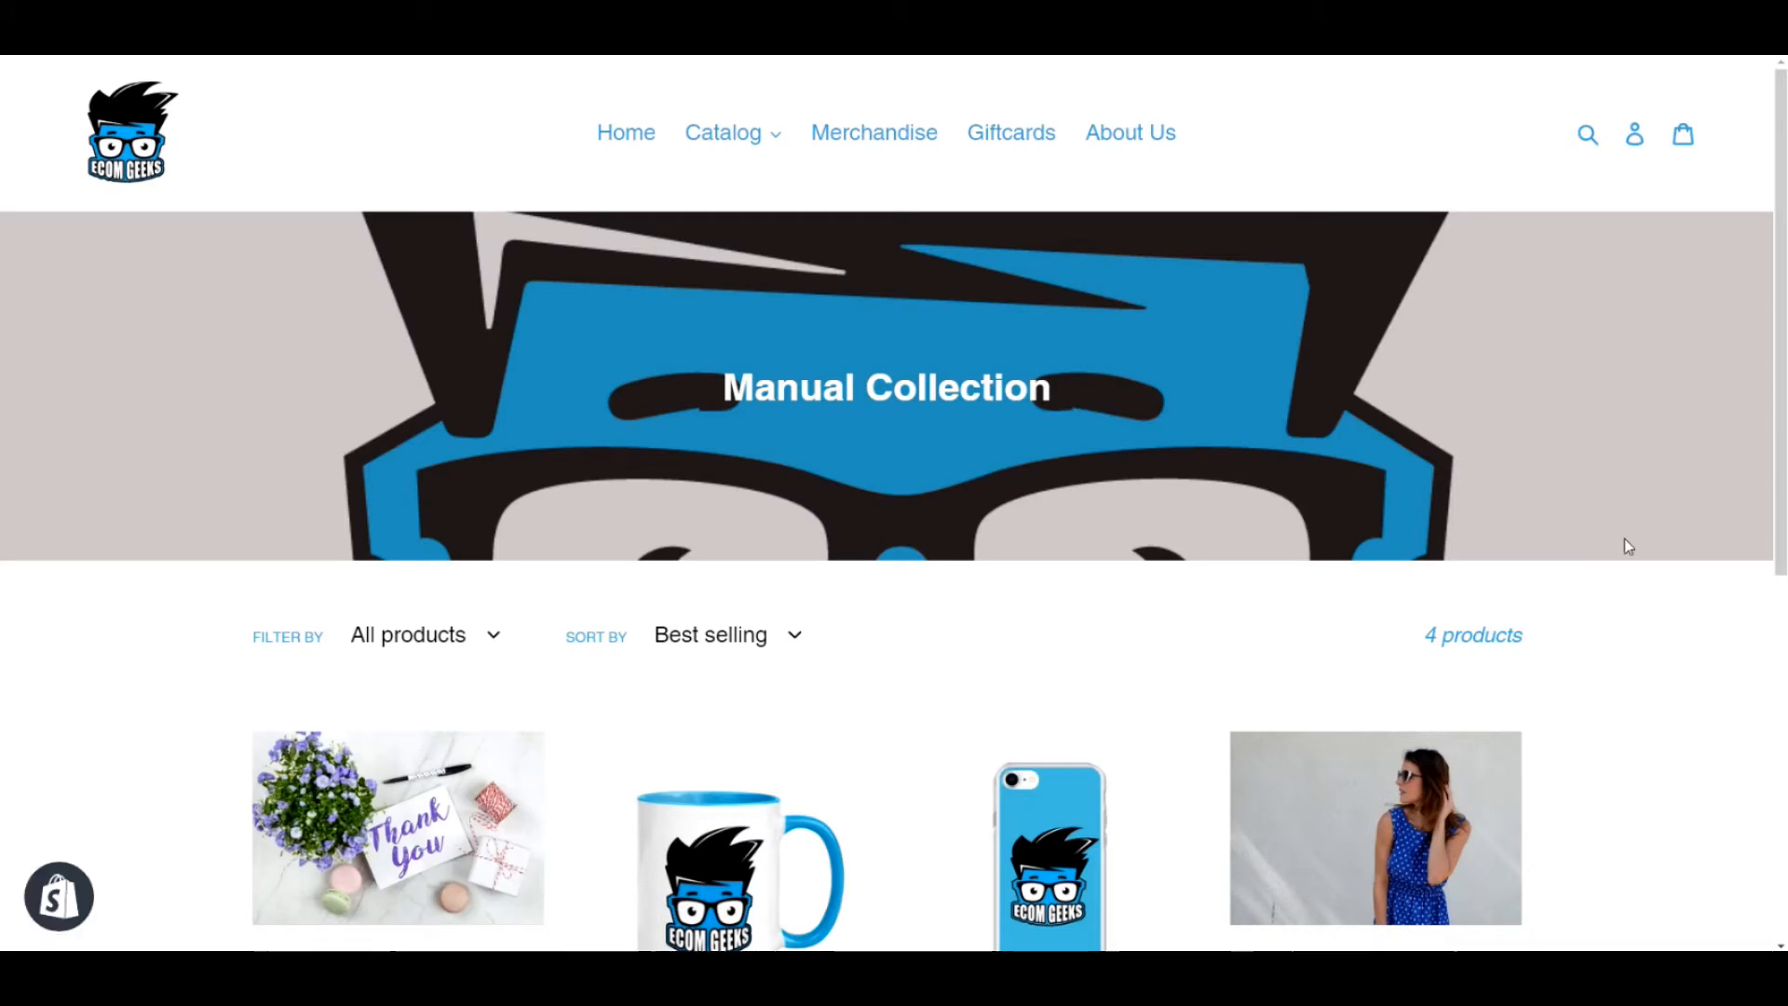
pyautogui.scroll(-2, 1624, 545)
pyautogui.scroll(1, 1644, 540)
pyautogui.scroll(1, 949, 426)
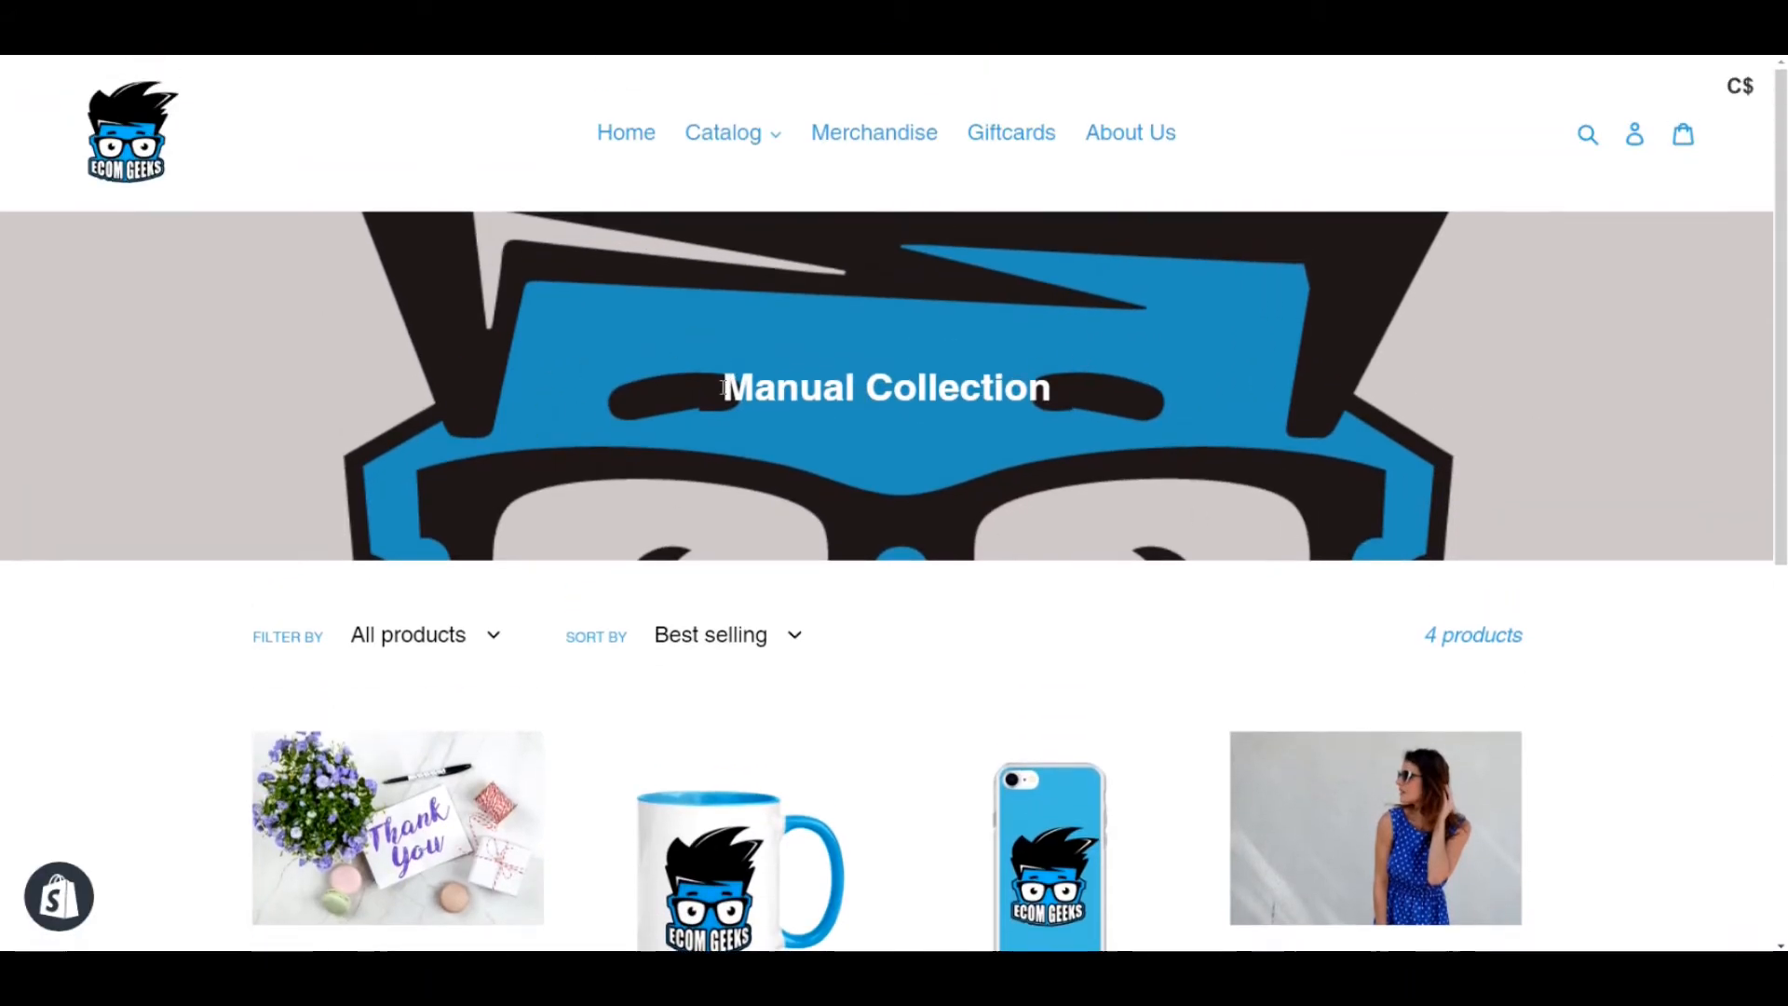
pyautogui.scroll(-4, 1716, 603)
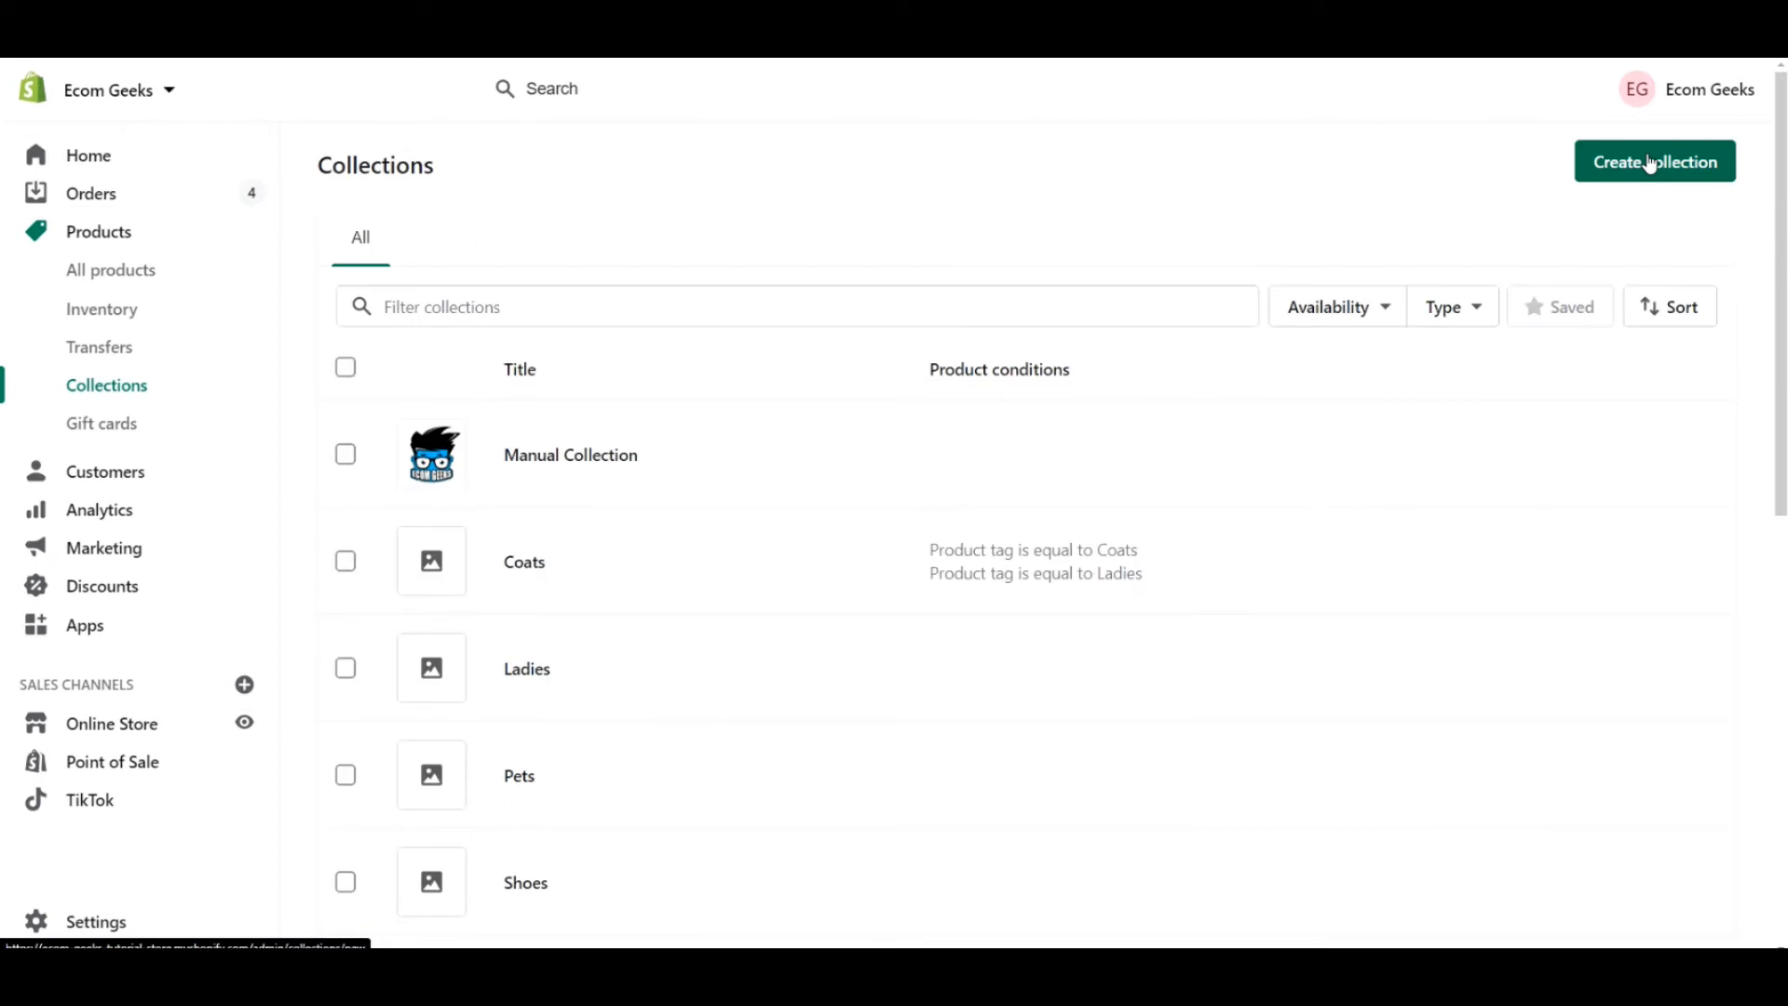
# Start a new collection titled "Accessories" with the handbag and straw hat picture as its image
pyautogui.click(1650, 164)
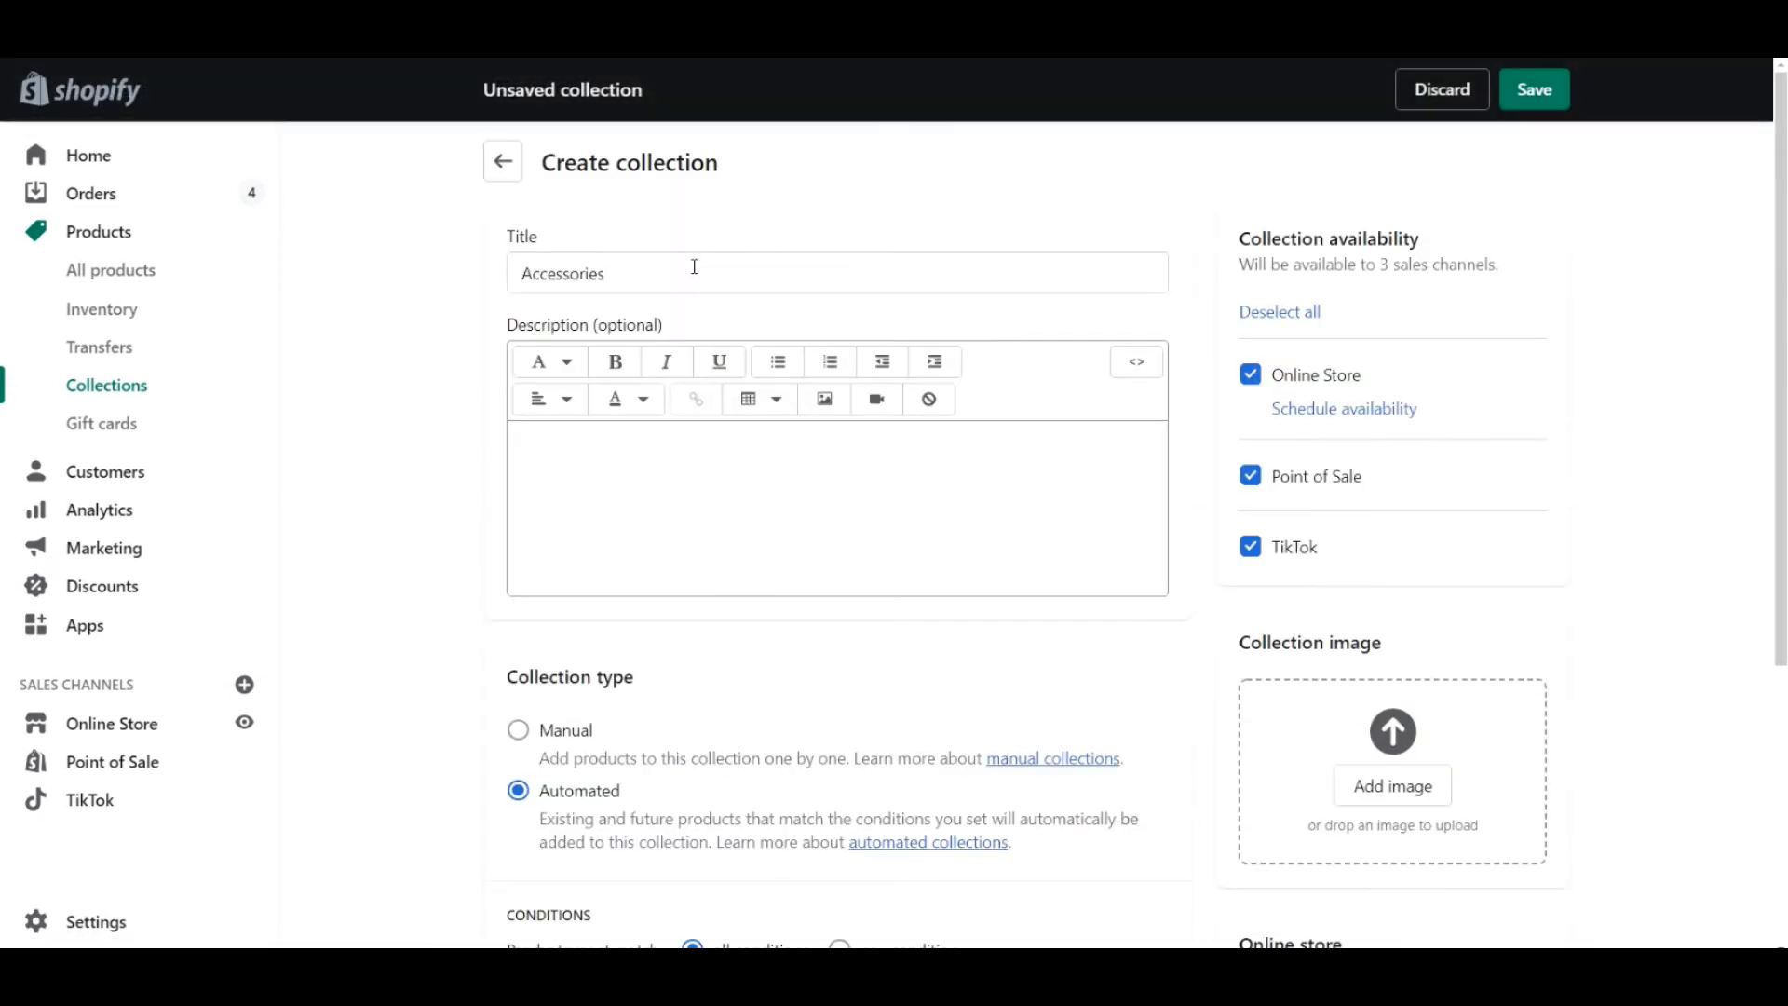
pyautogui.click(1637, 692)
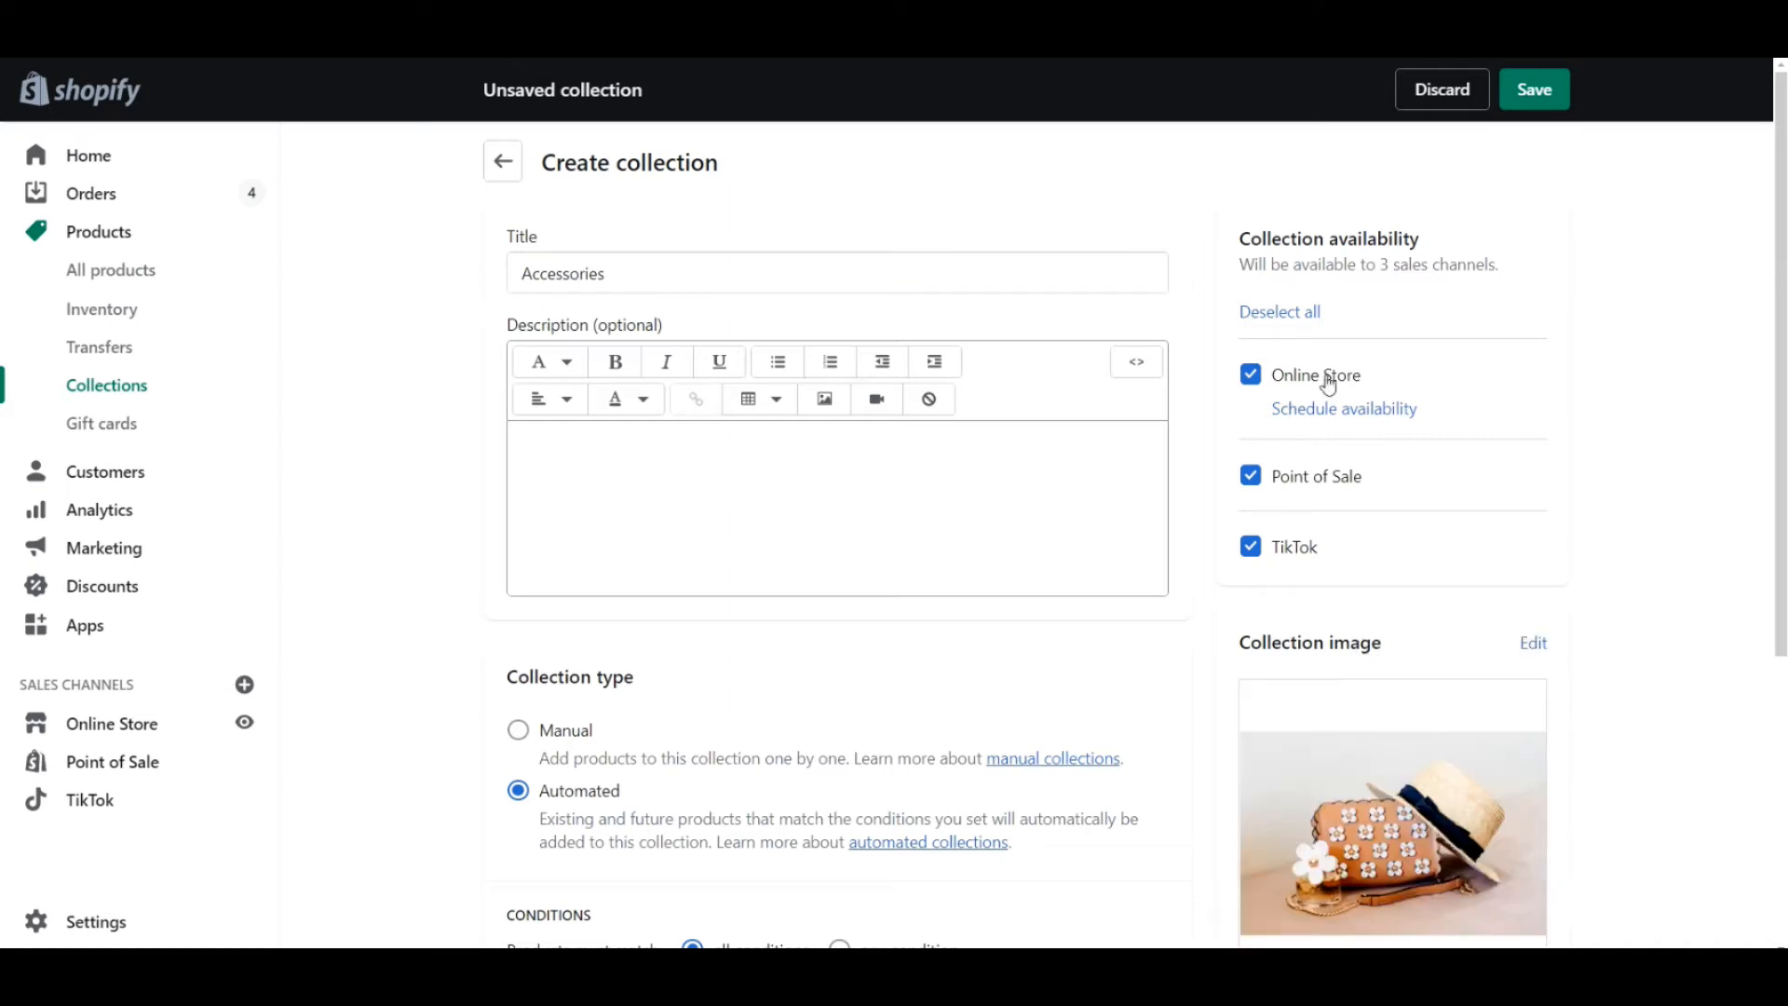
# Set the automated collection's first condition to product title contains "bag"
pyautogui.scroll(-2, 1610, 422)
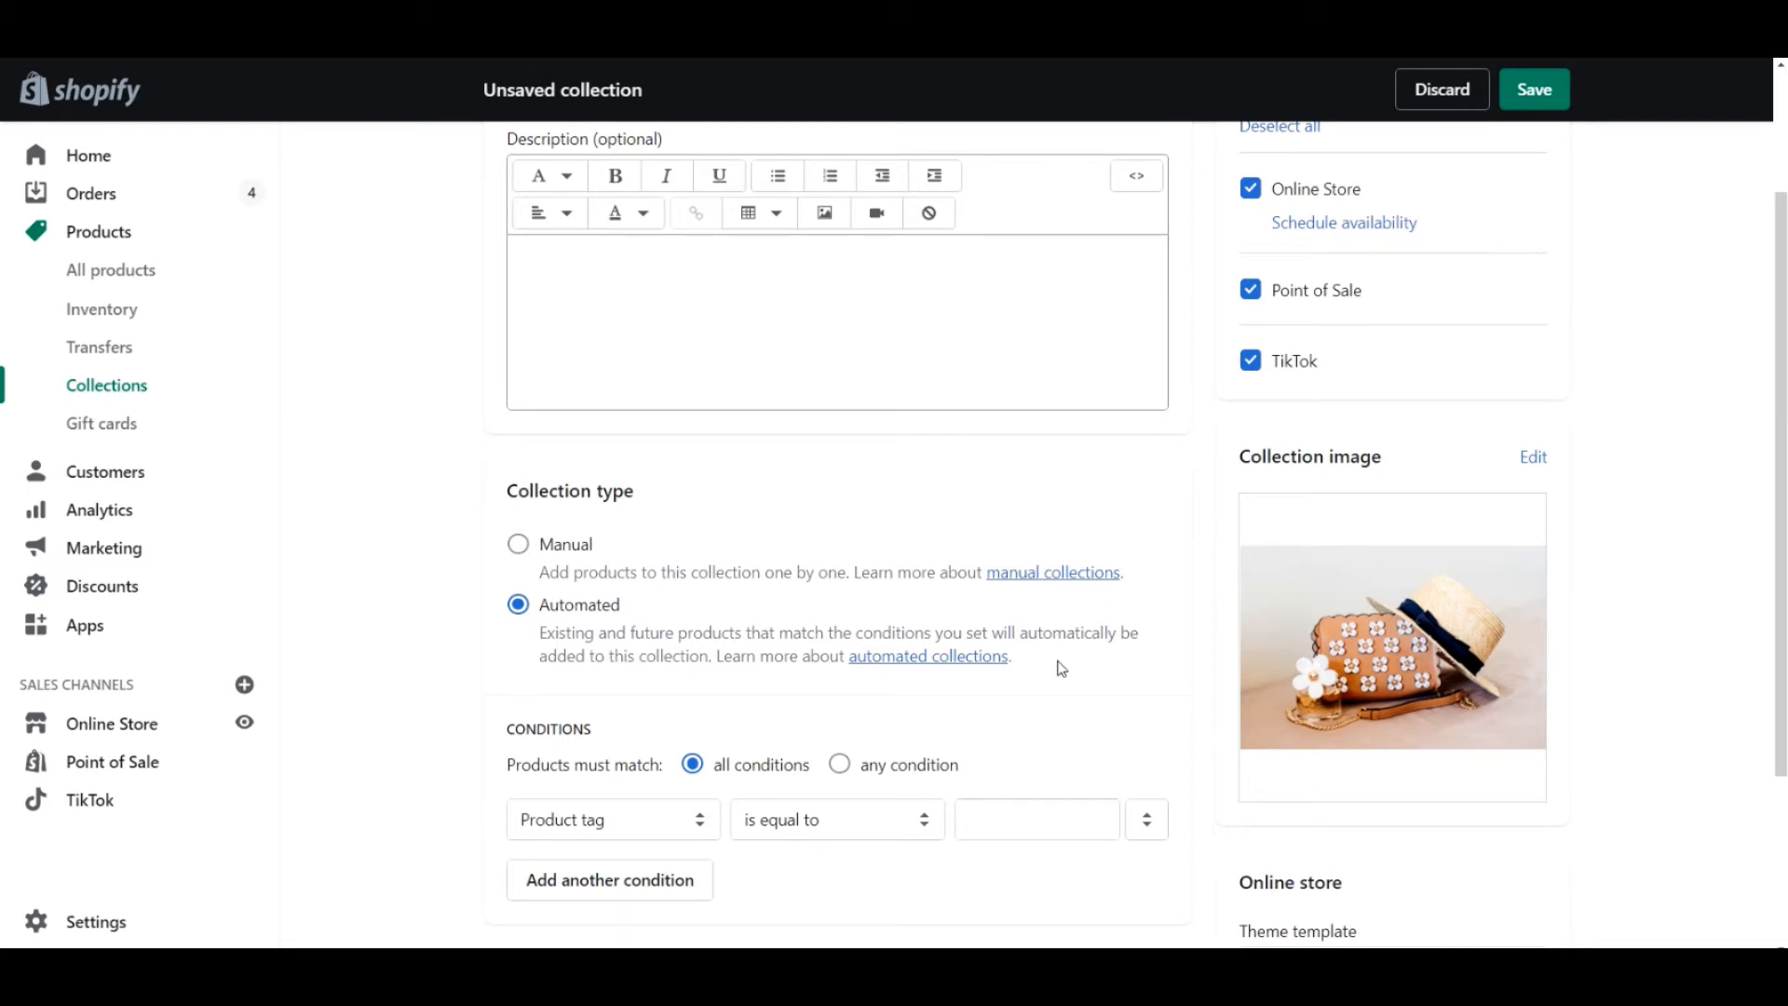
pyautogui.scroll(-3, 1062, 669)
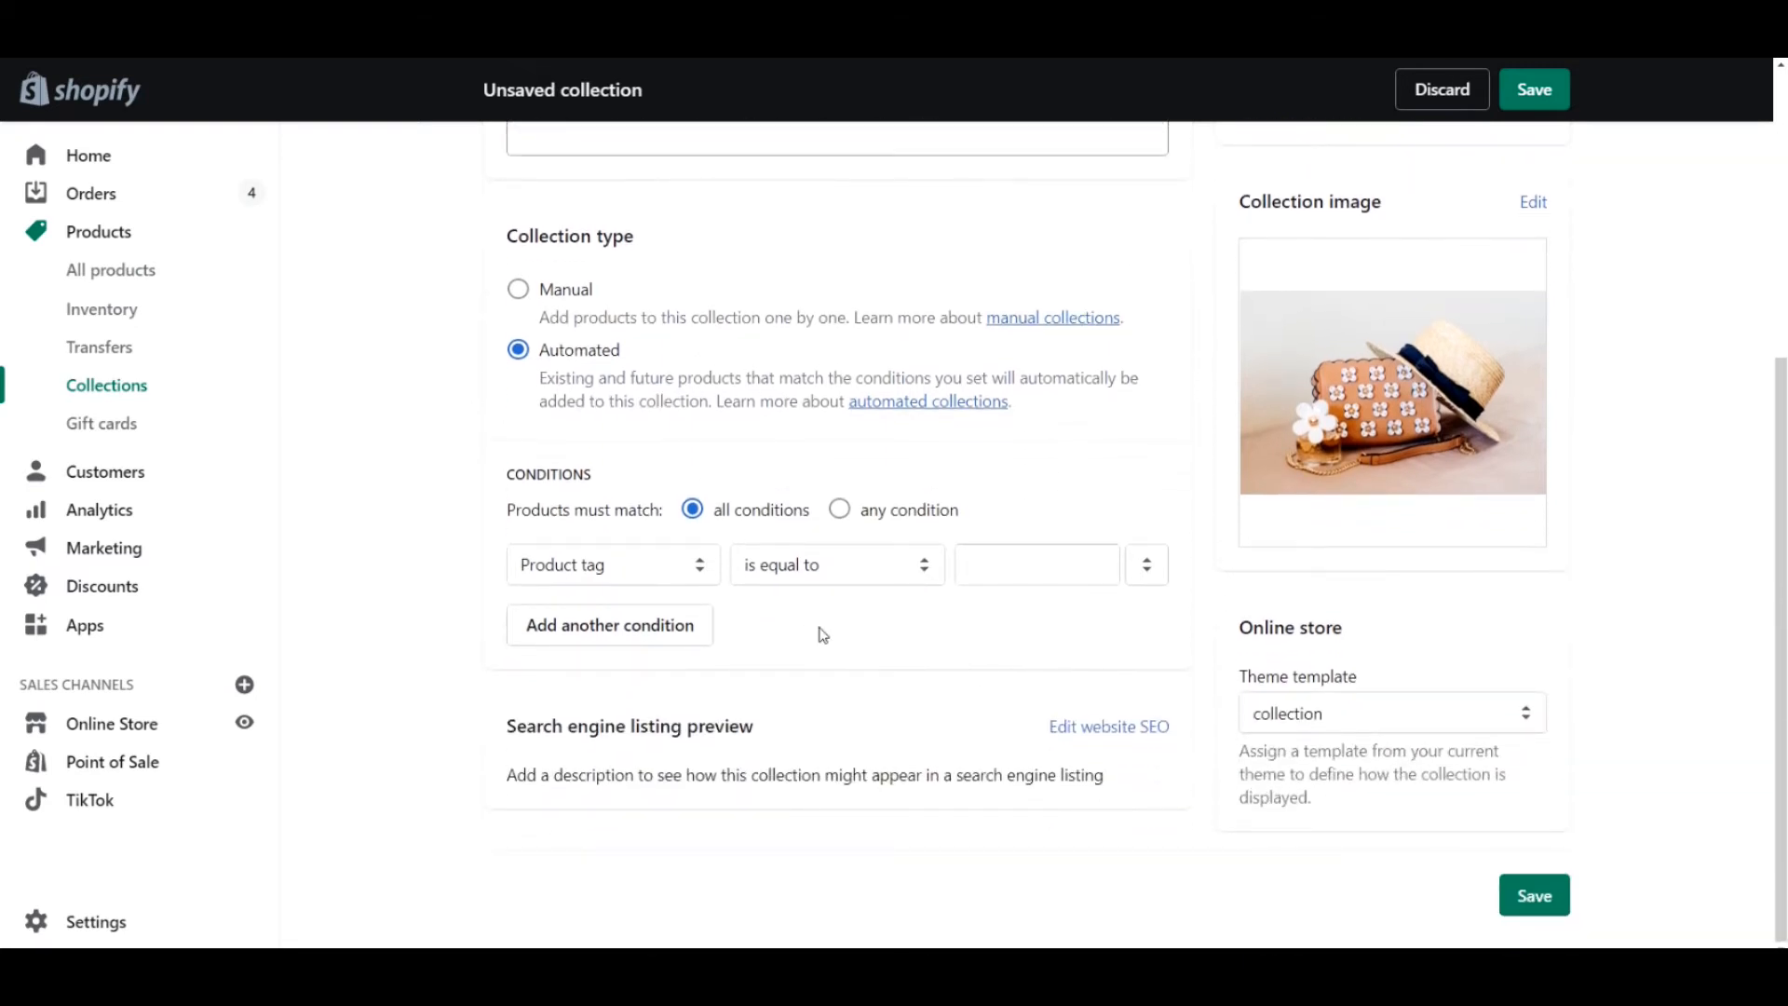
pyautogui.click(687, 567)
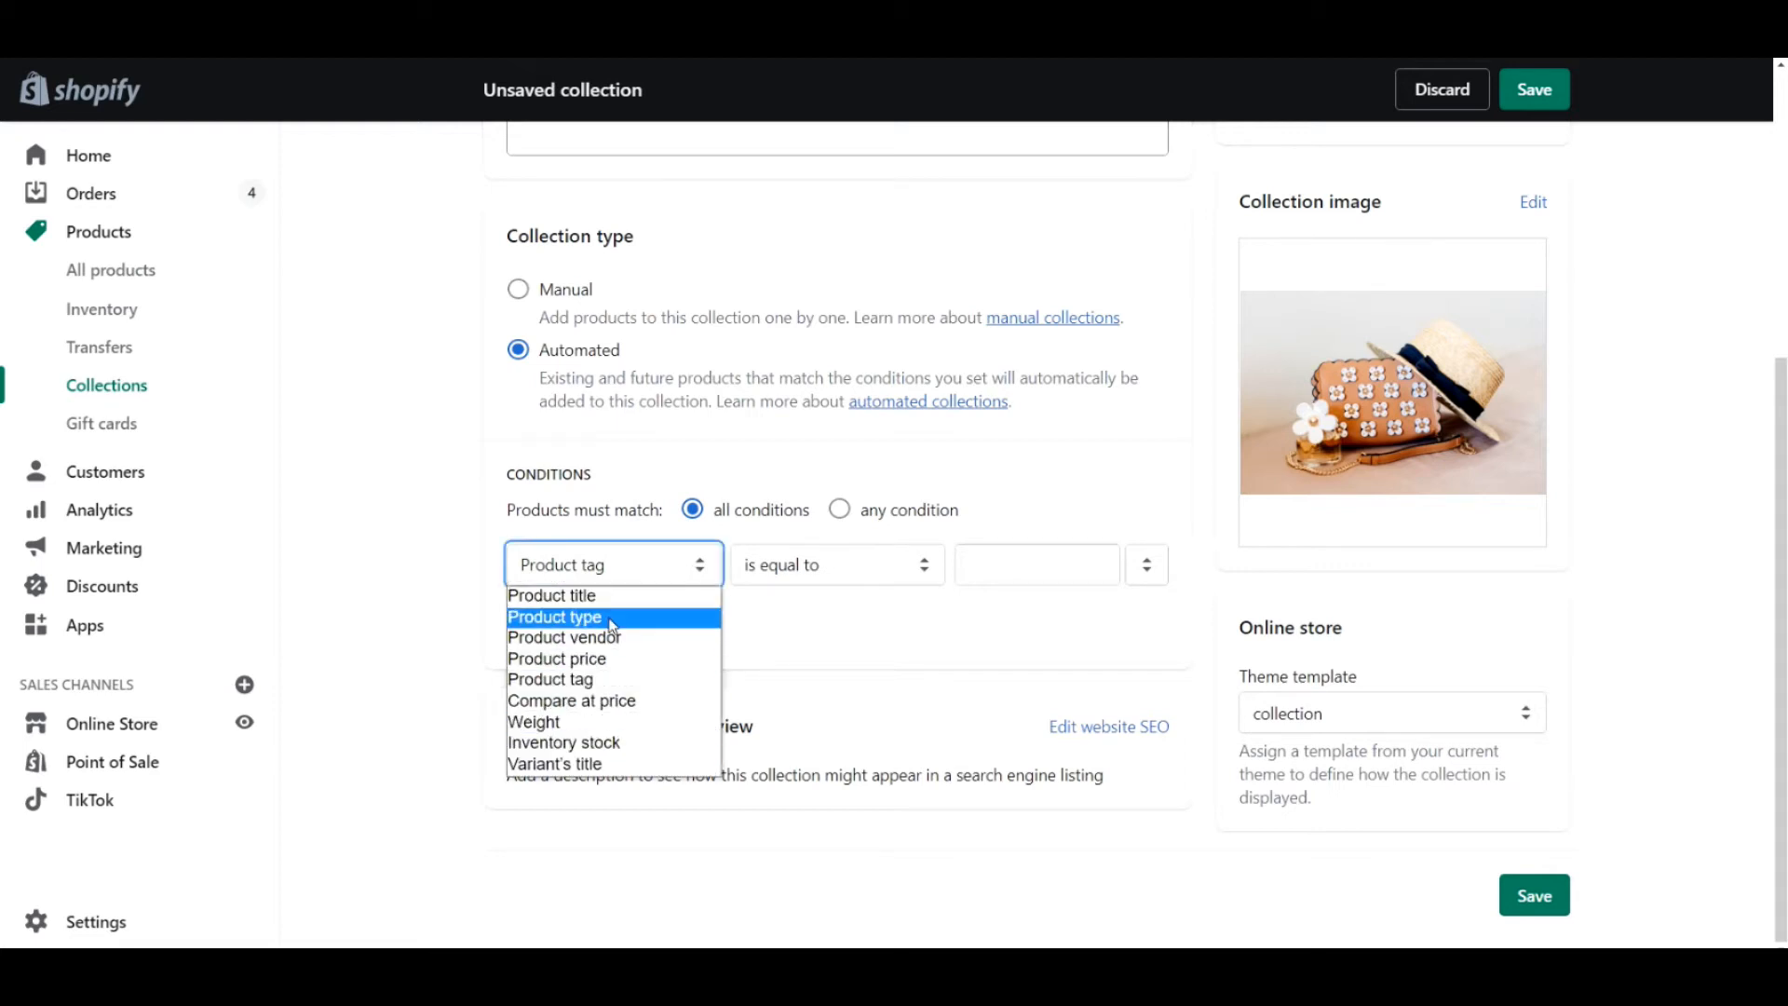
pyautogui.click(792, 628)
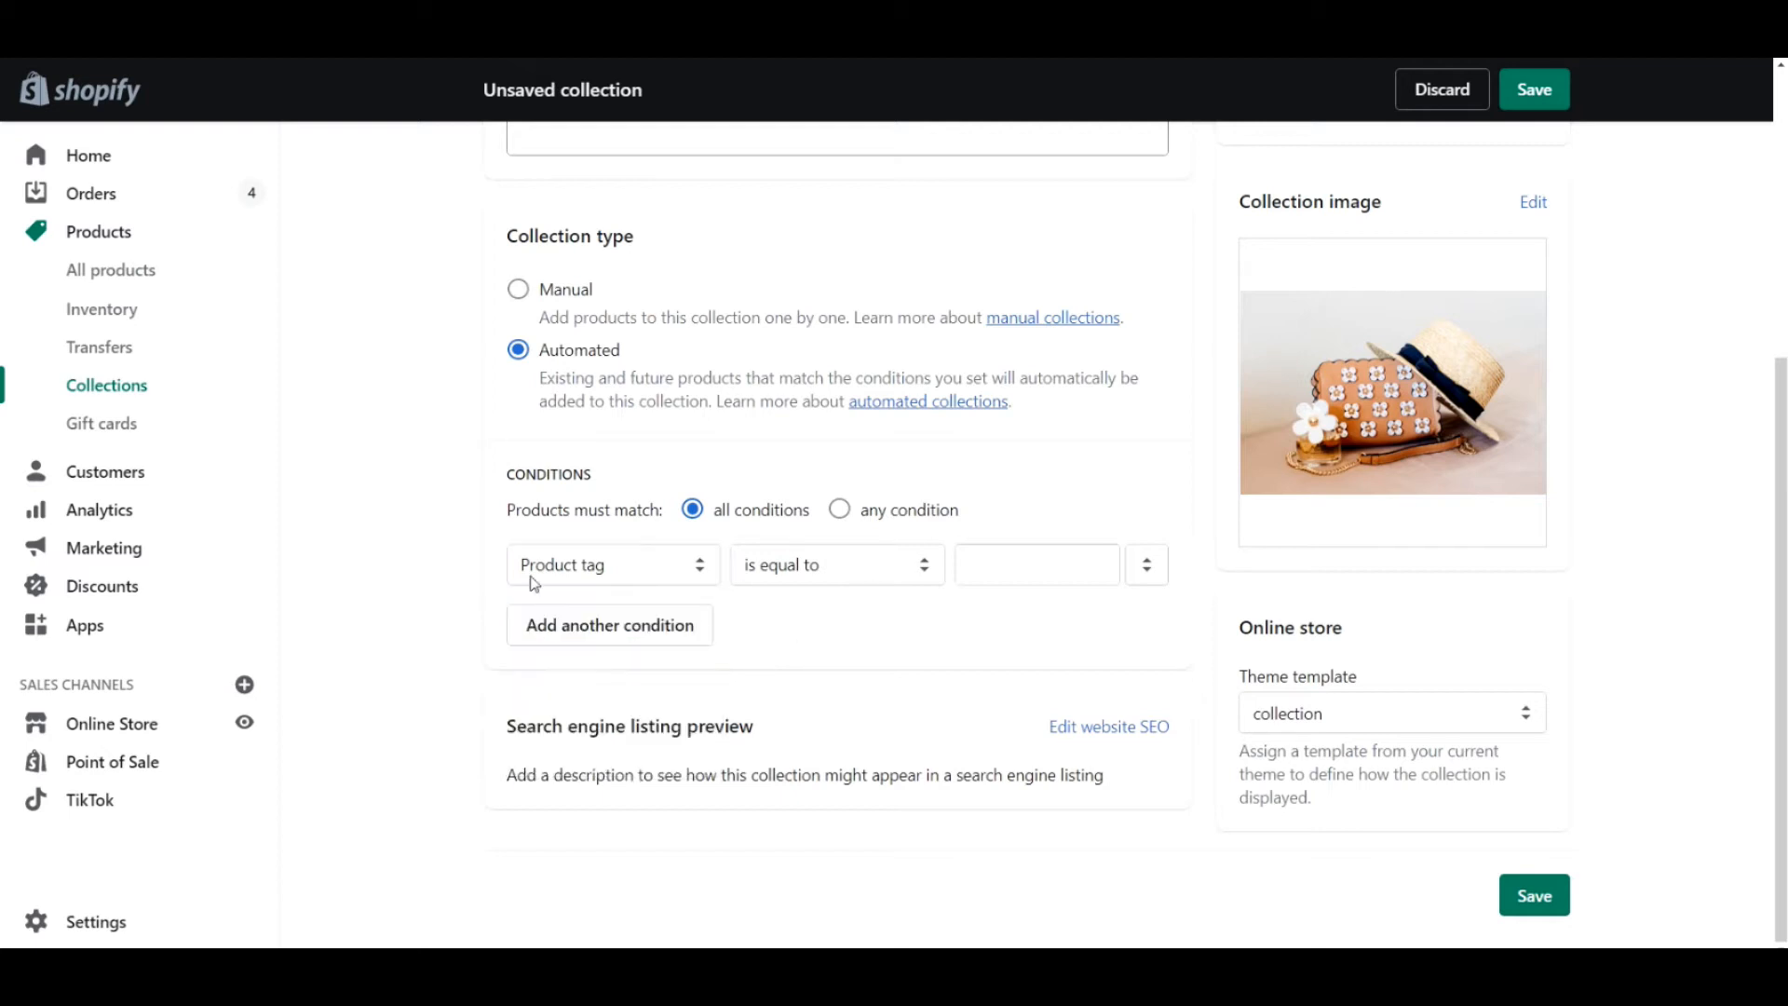
pyautogui.click(670, 577)
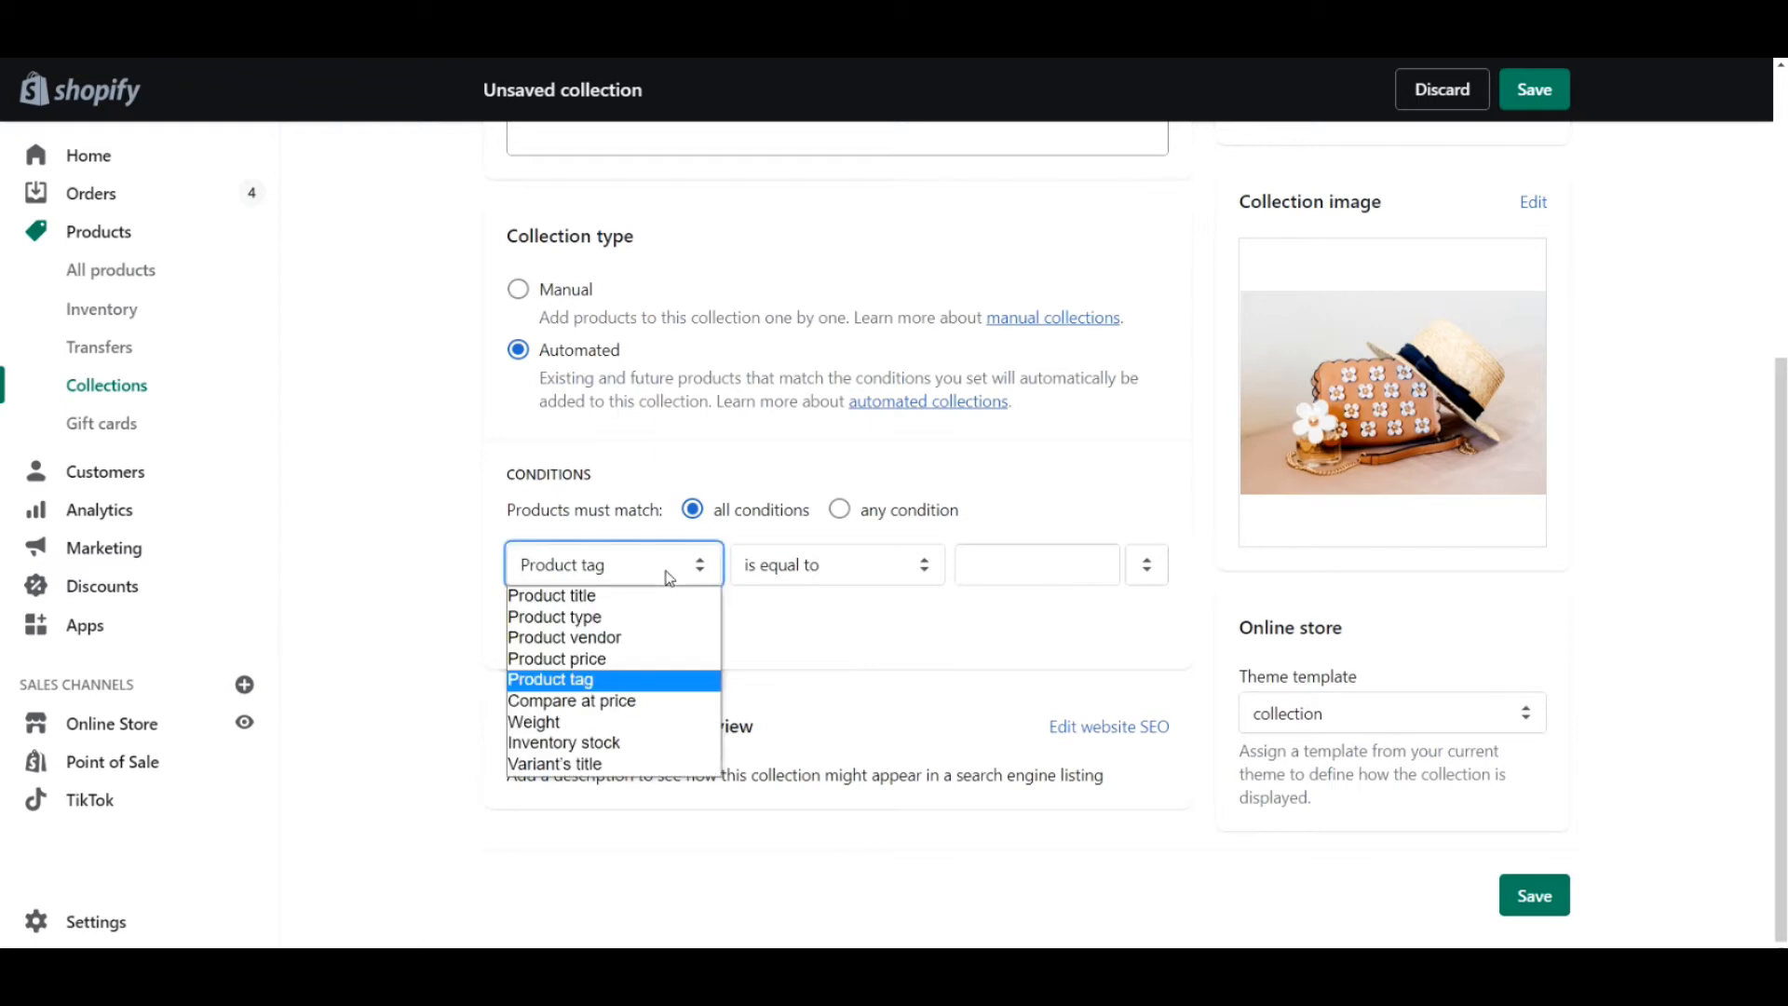
pyautogui.click(554, 593)
pyautogui.click(1058, 571)
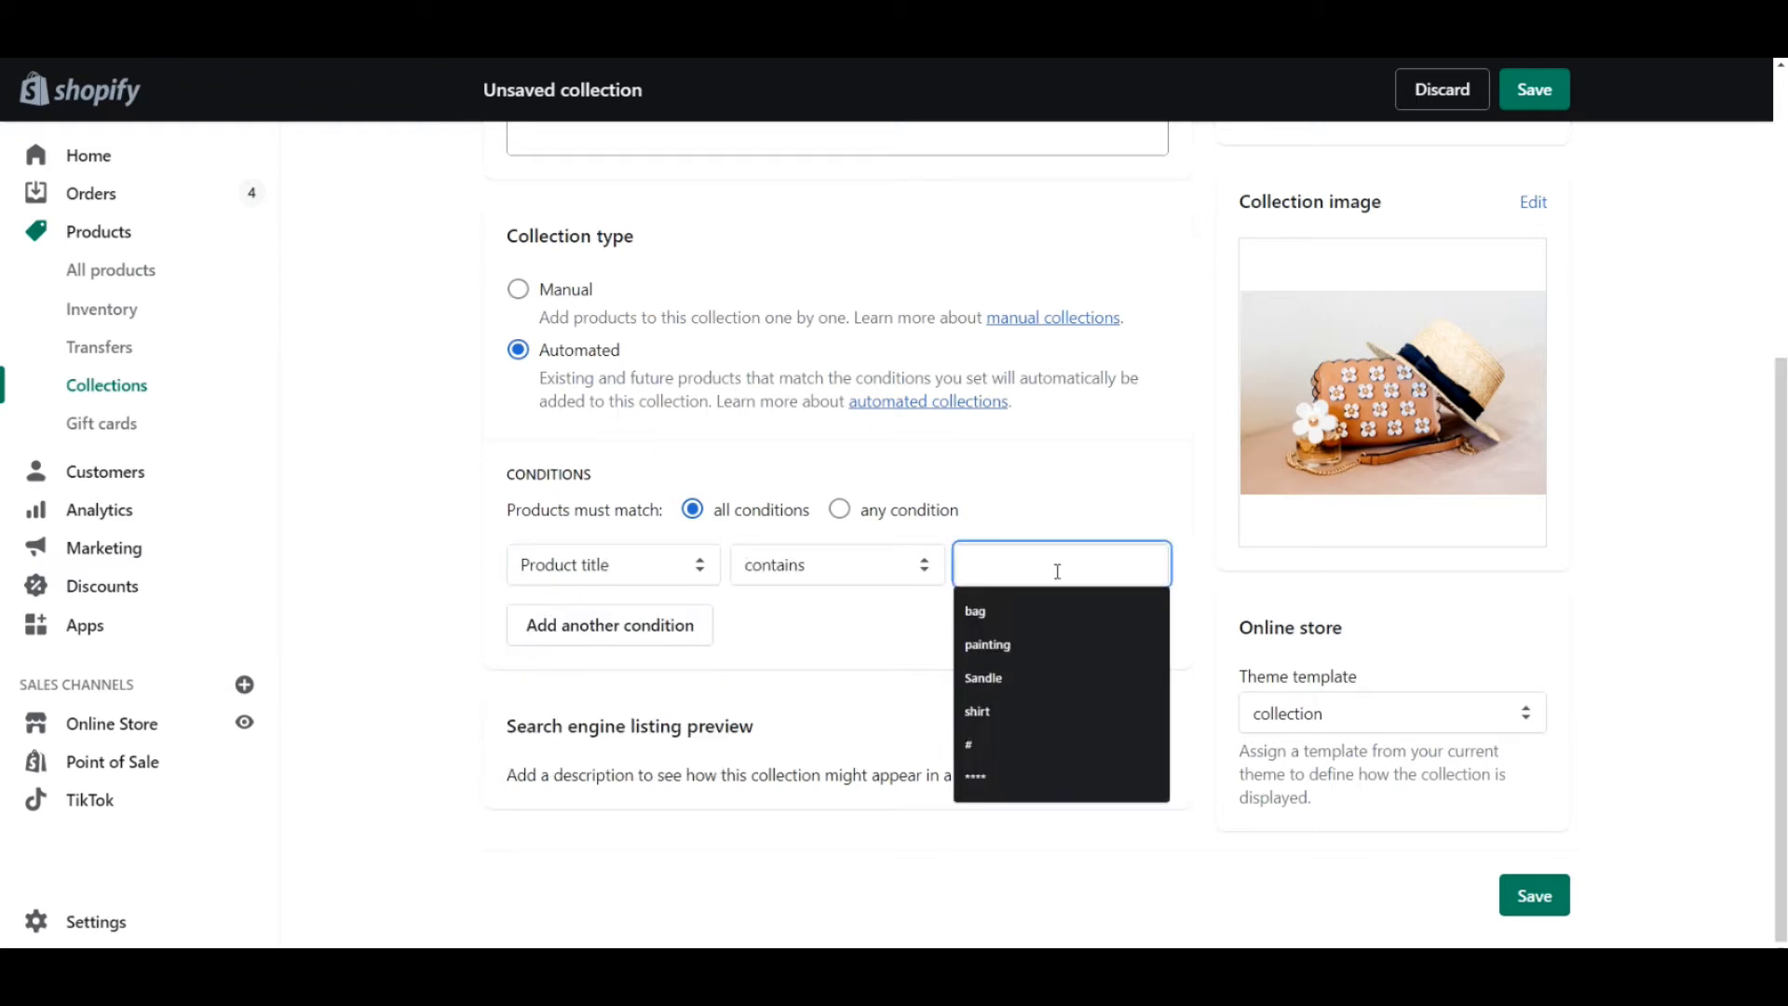
pyautogui.click(1003, 610)
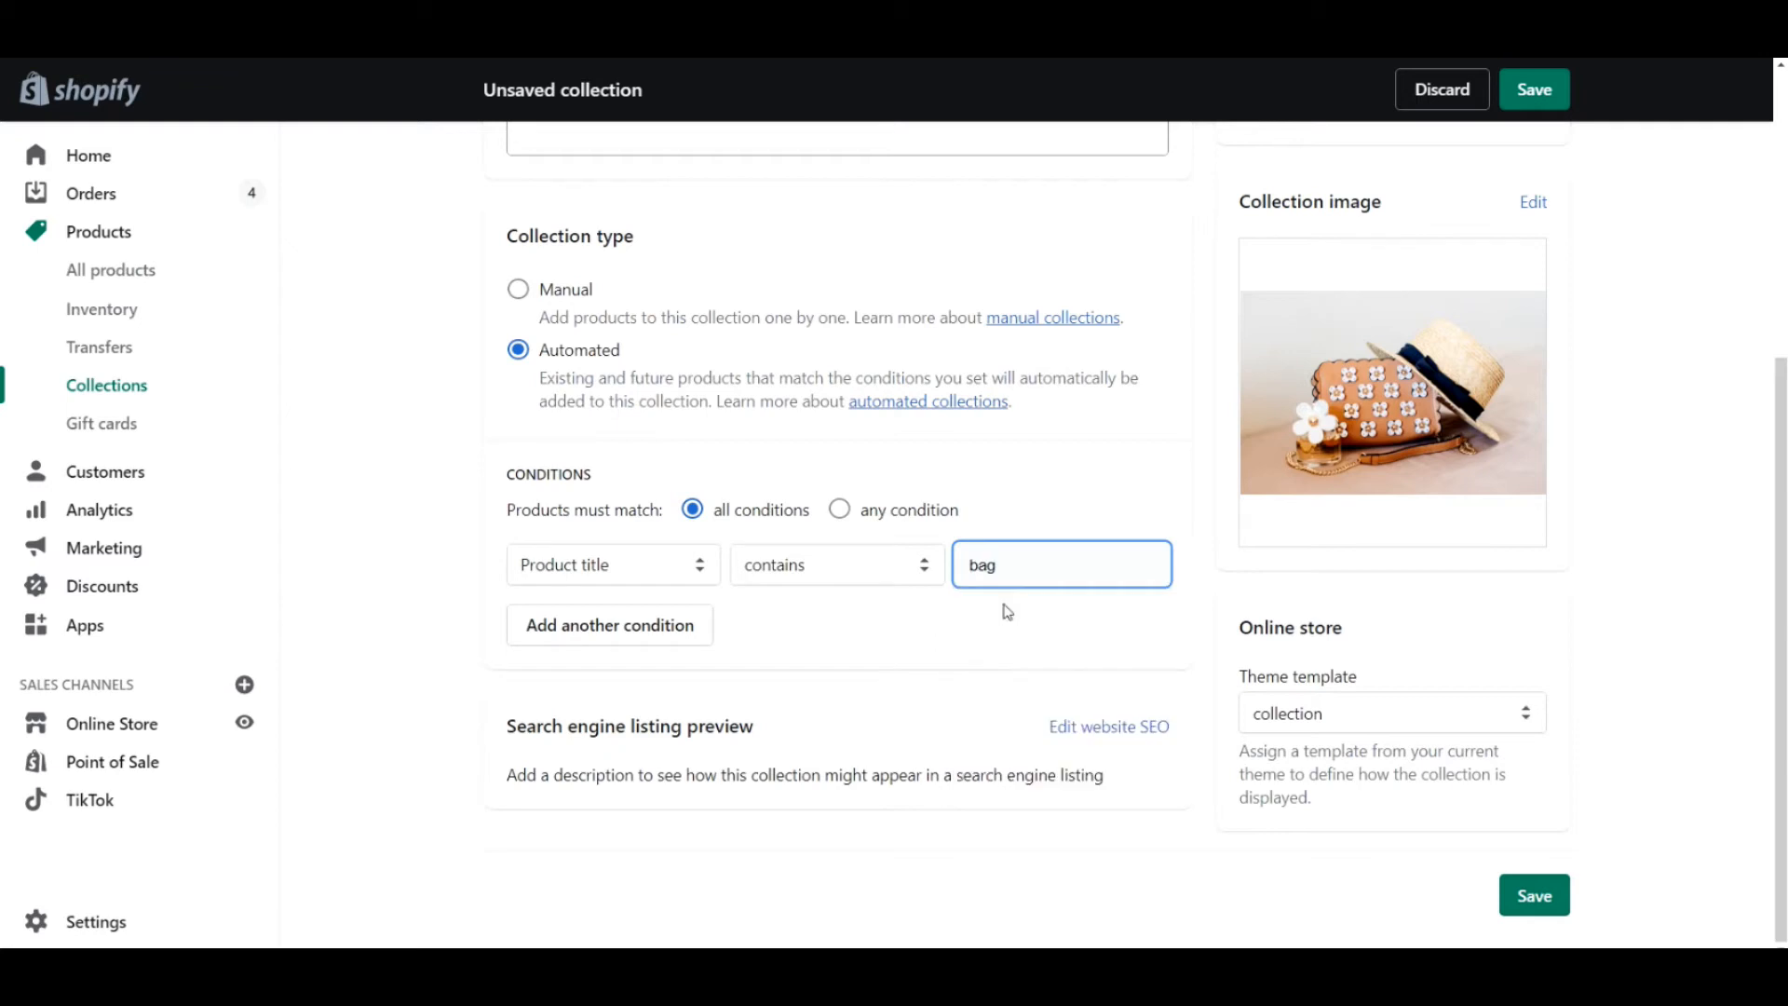
# Add a second condition, product title contains "watch", and save the collection to match any condition
pyautogui.click(576, 626)
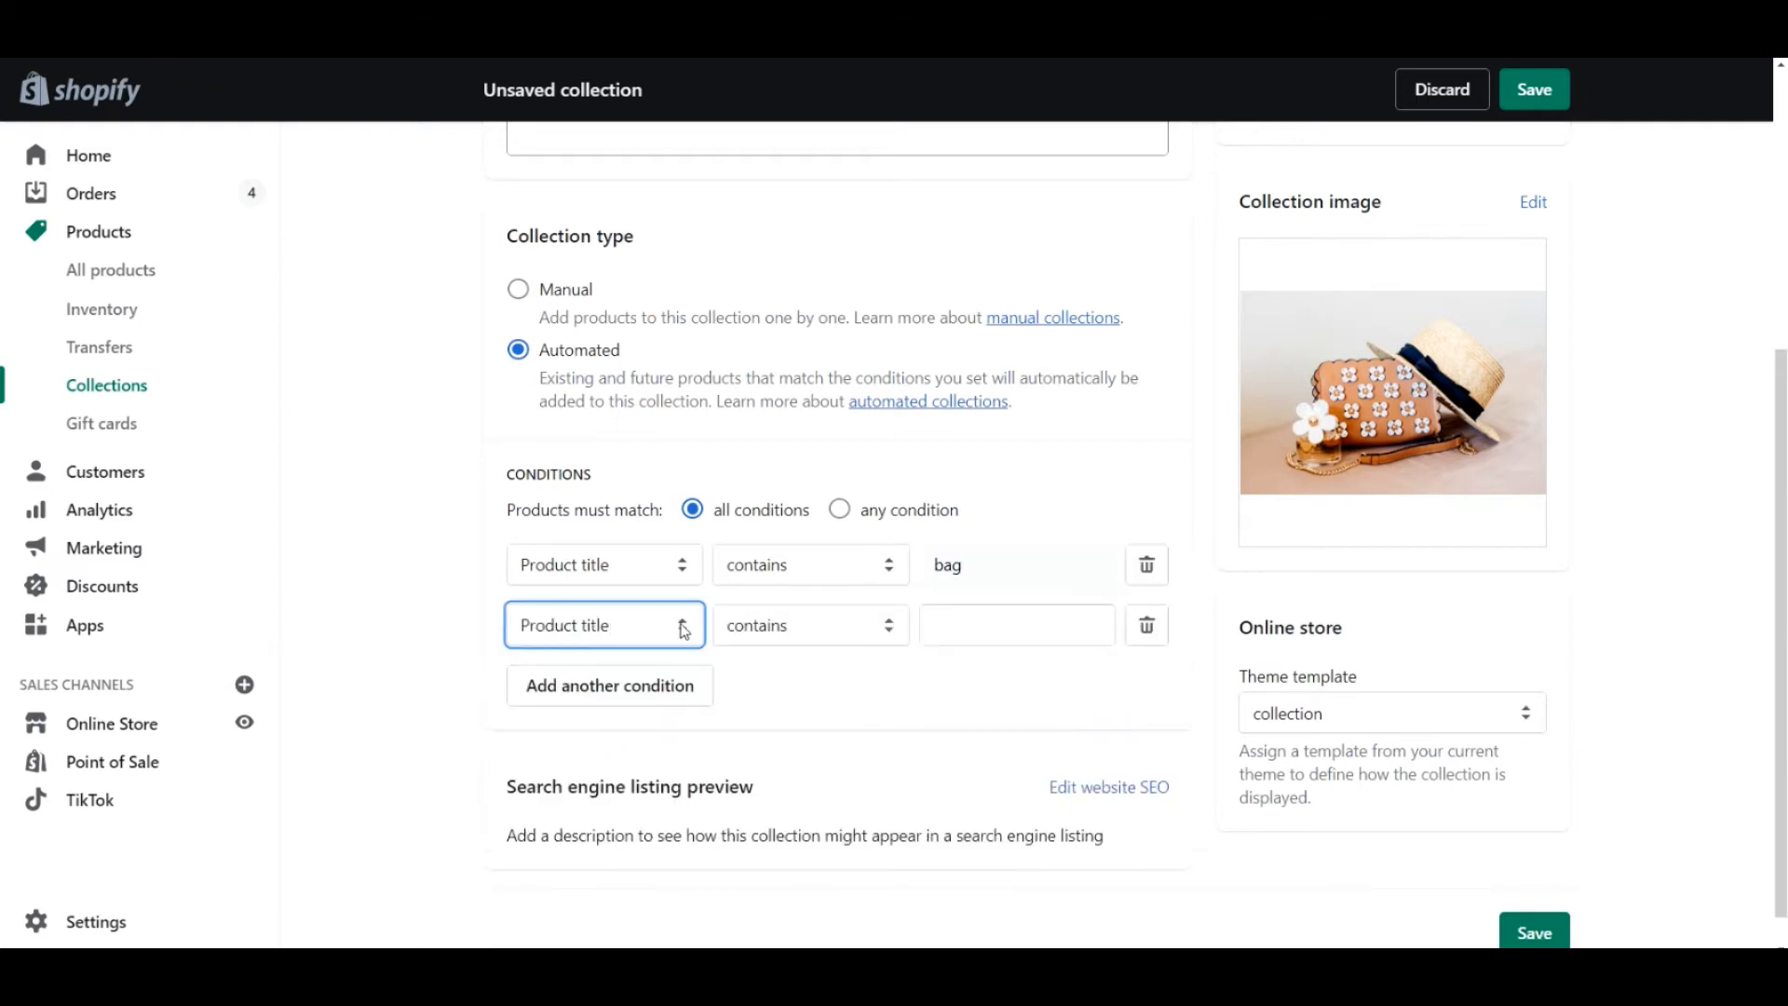
pyautogui.click(1014, 634)
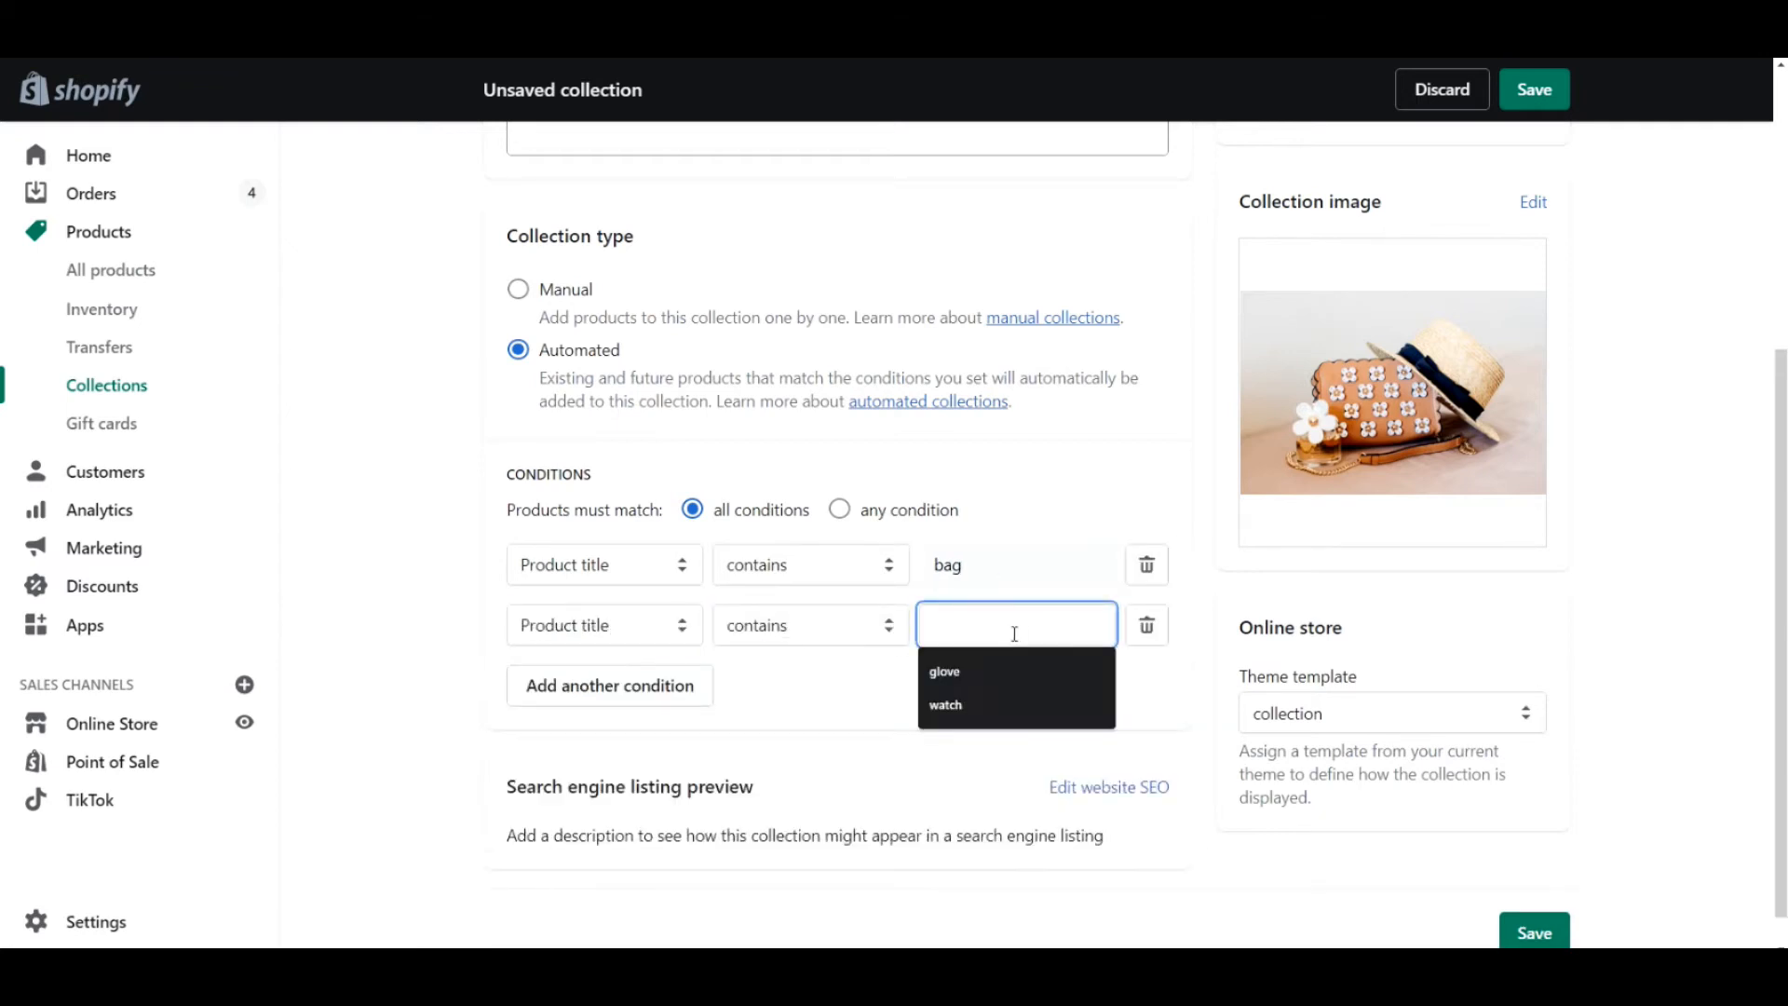
pyautogui.write('watch')
pyautogui.click(964, 692)
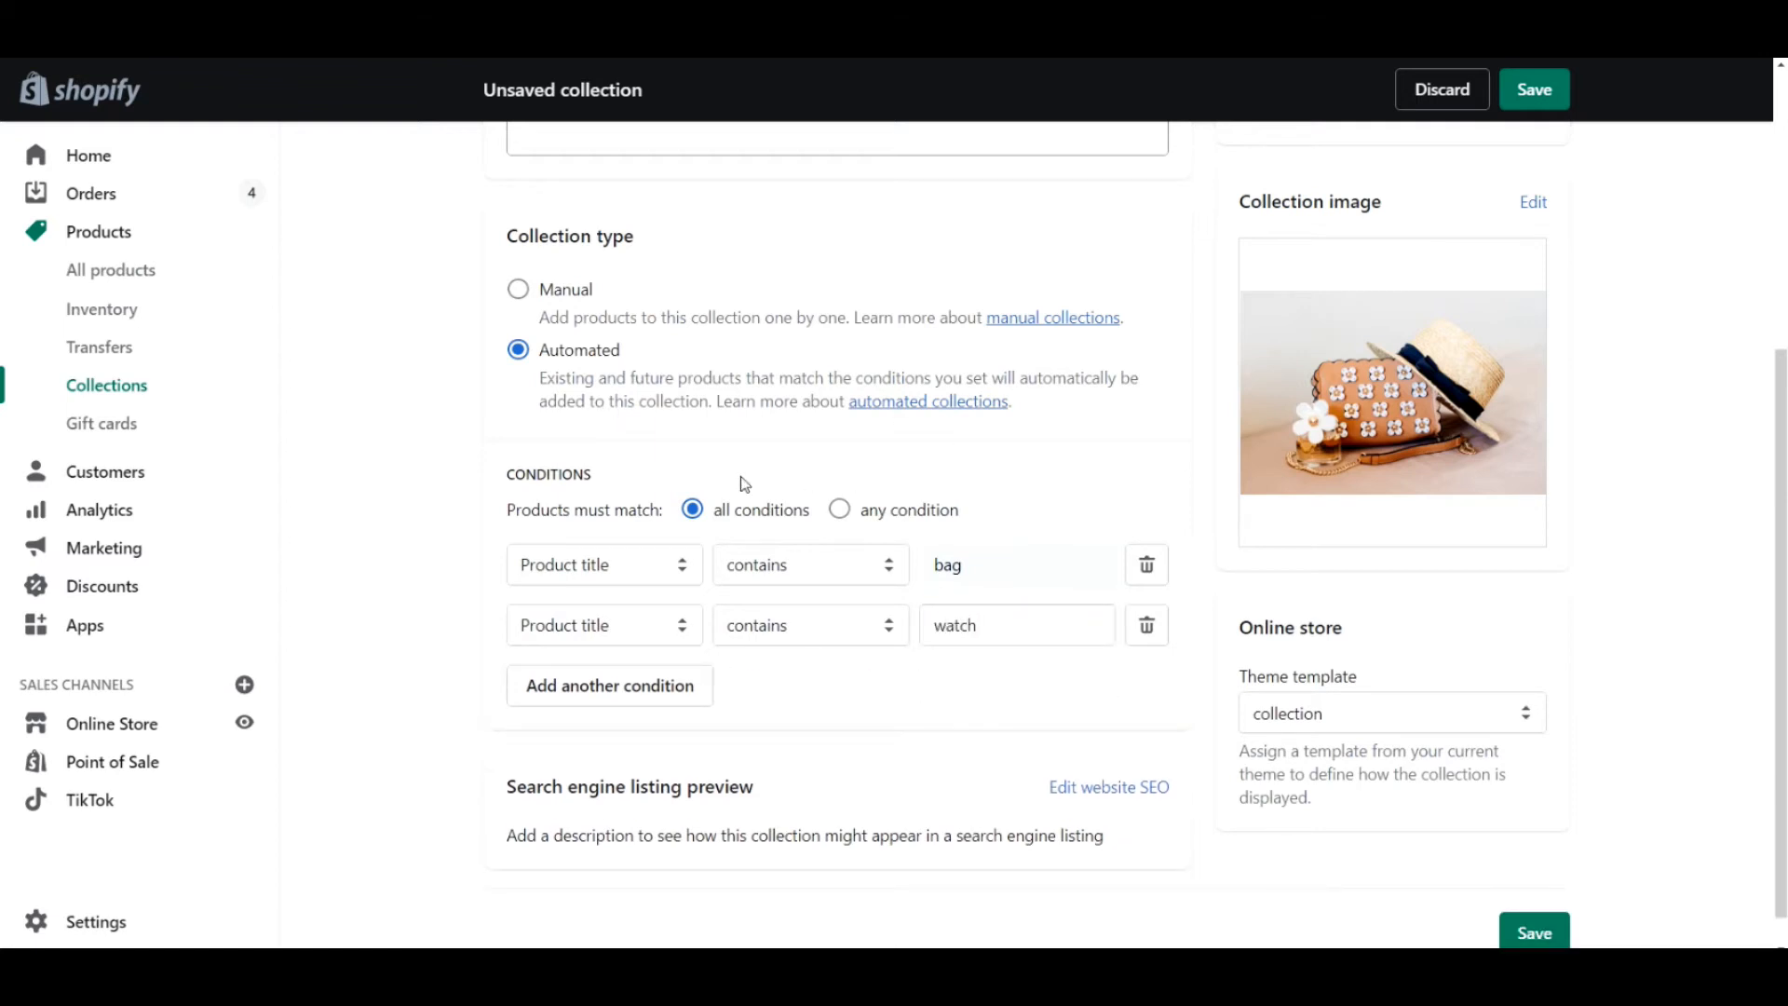
pyautogui.click(840, 509)
pyautogui.click(1532, 90)
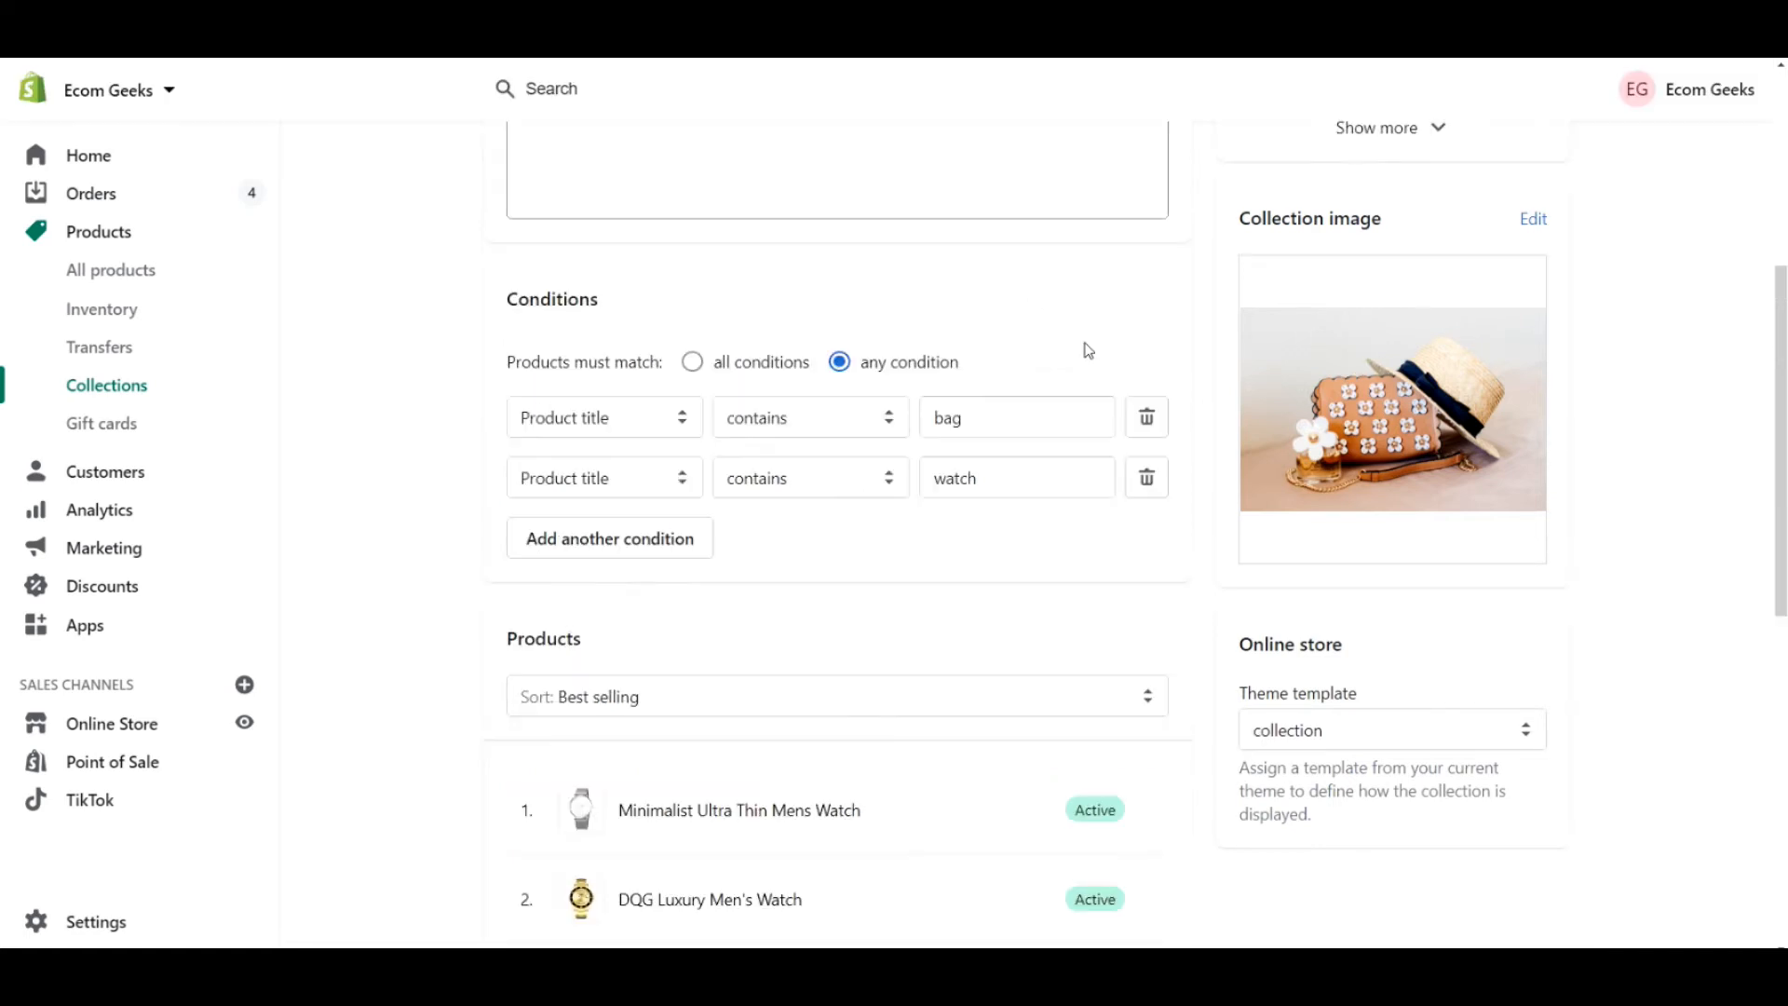
# Look through the products listed in the Accessories collection and view its page in the online store
pyautogui.scroll(-4, 1075, 340)
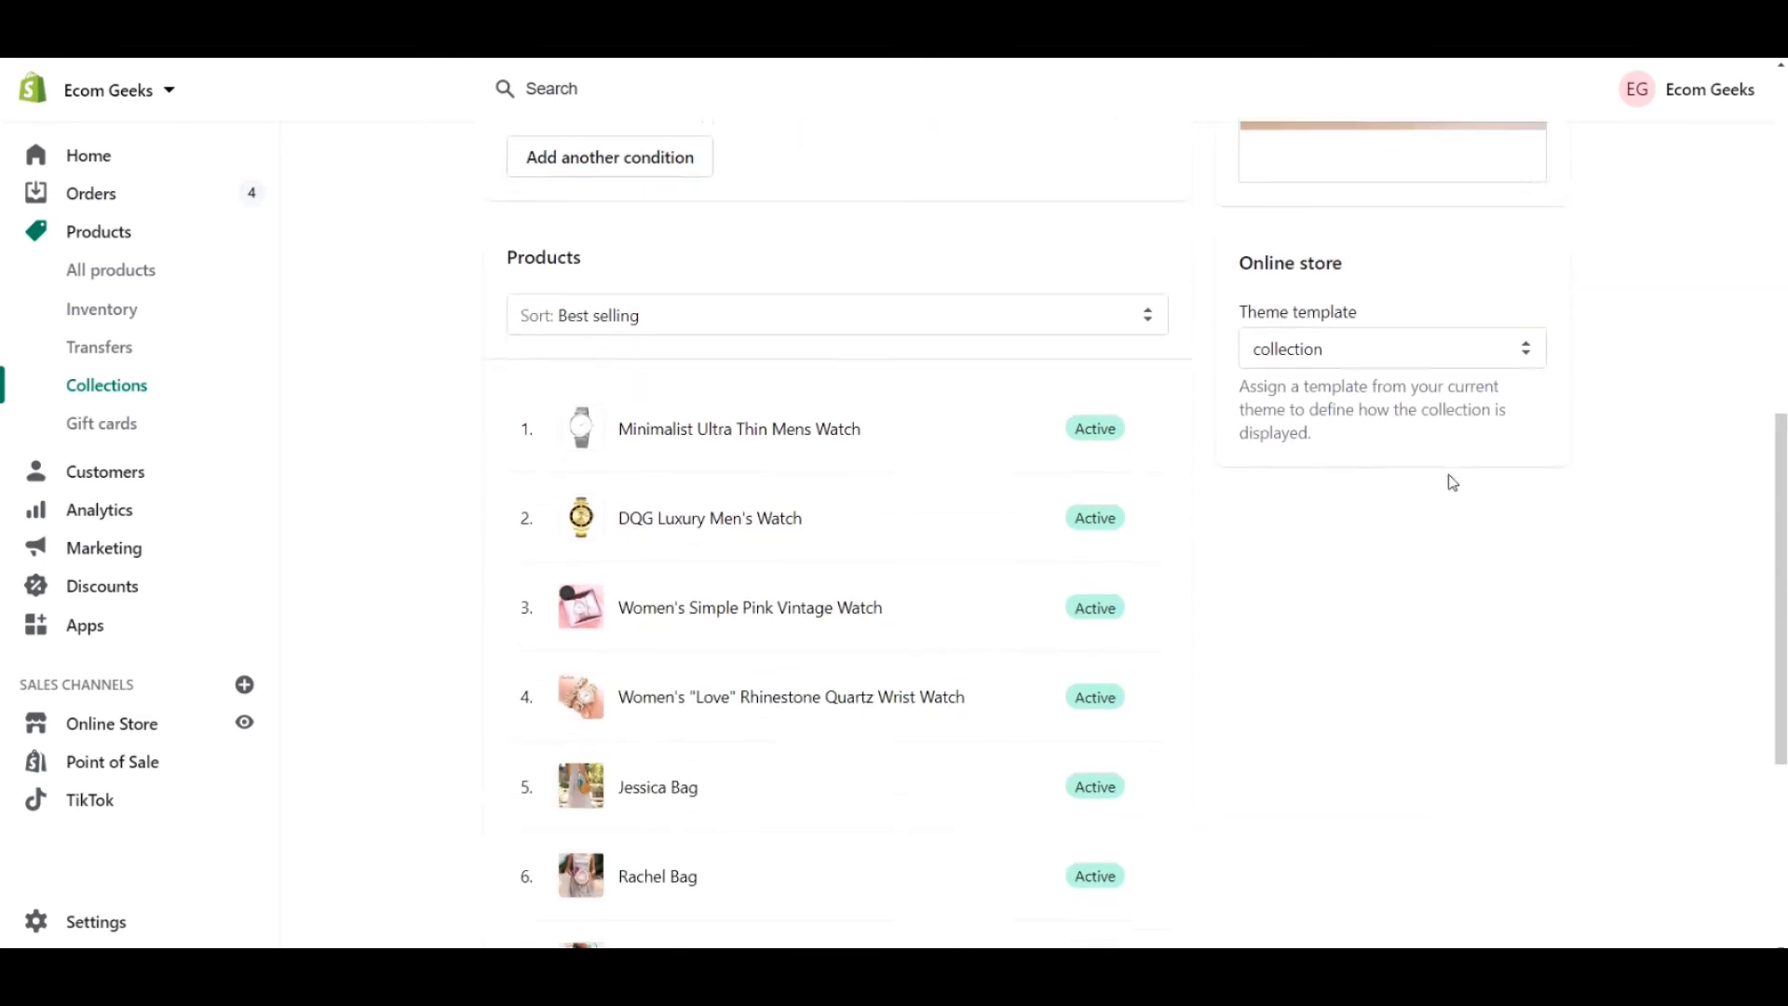
pyautogui.scroll(-3, 1448, 481)
pyautogui.scroll(2, 1448, 480)
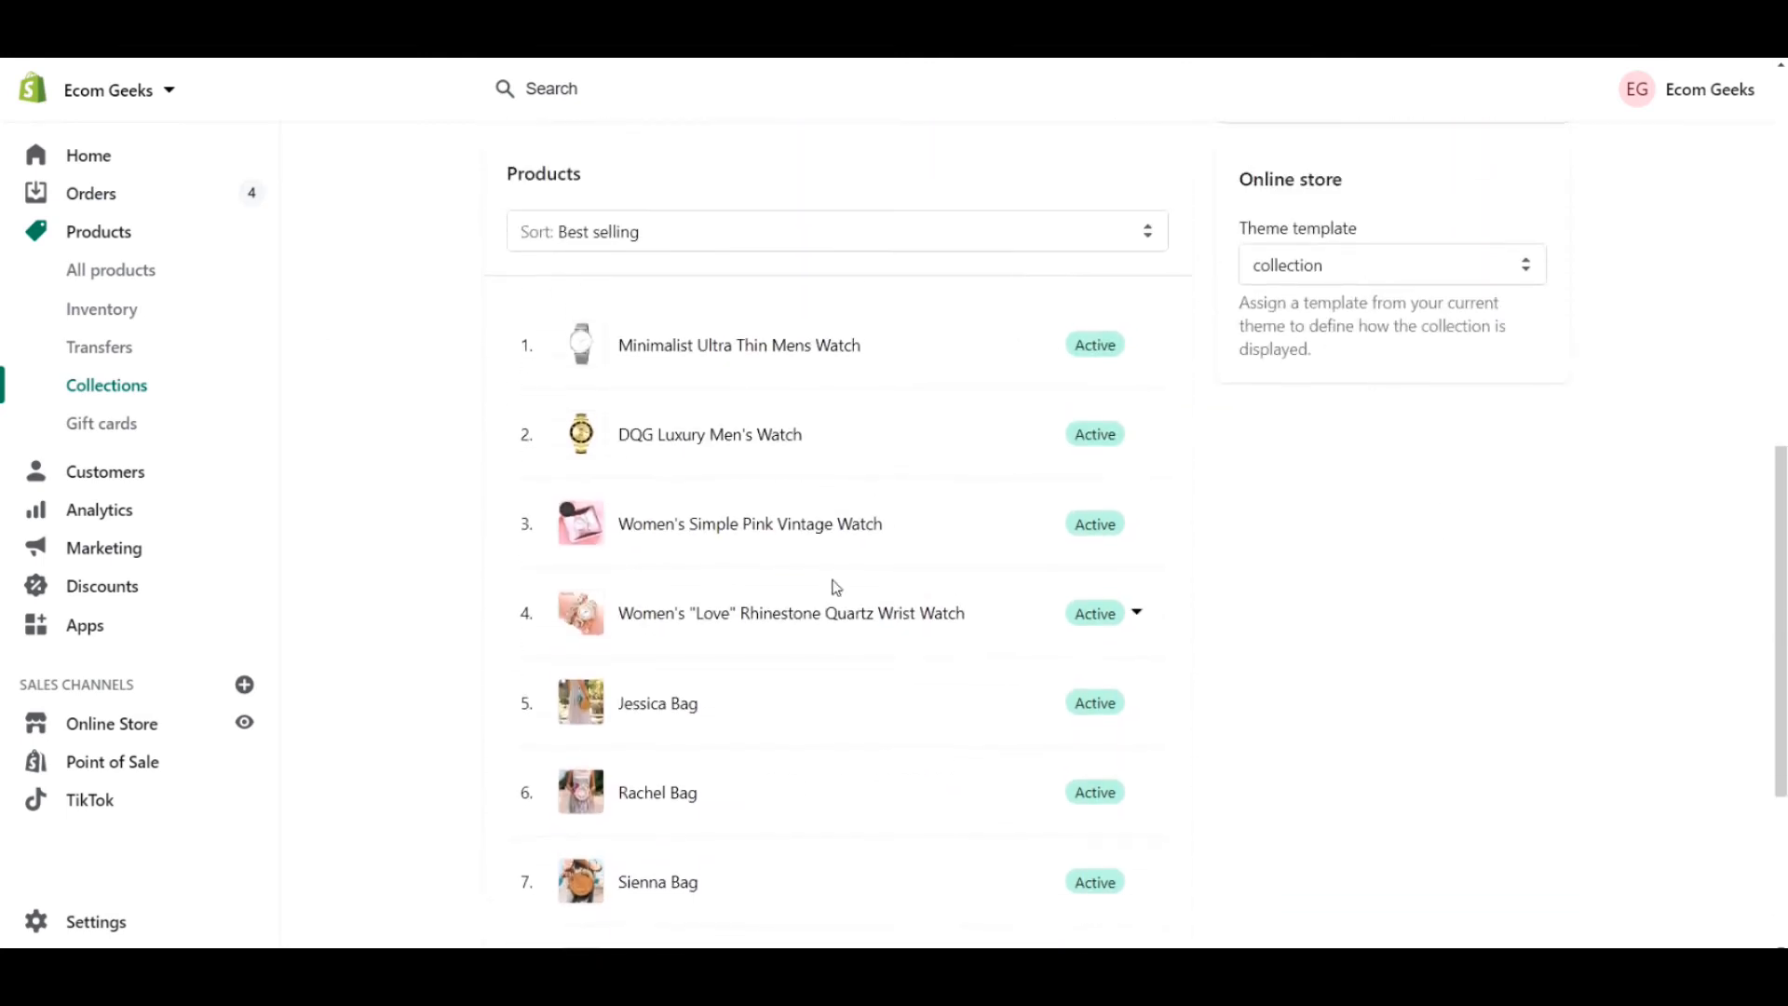
pyautogui.scroll(-2, 1393, 566)
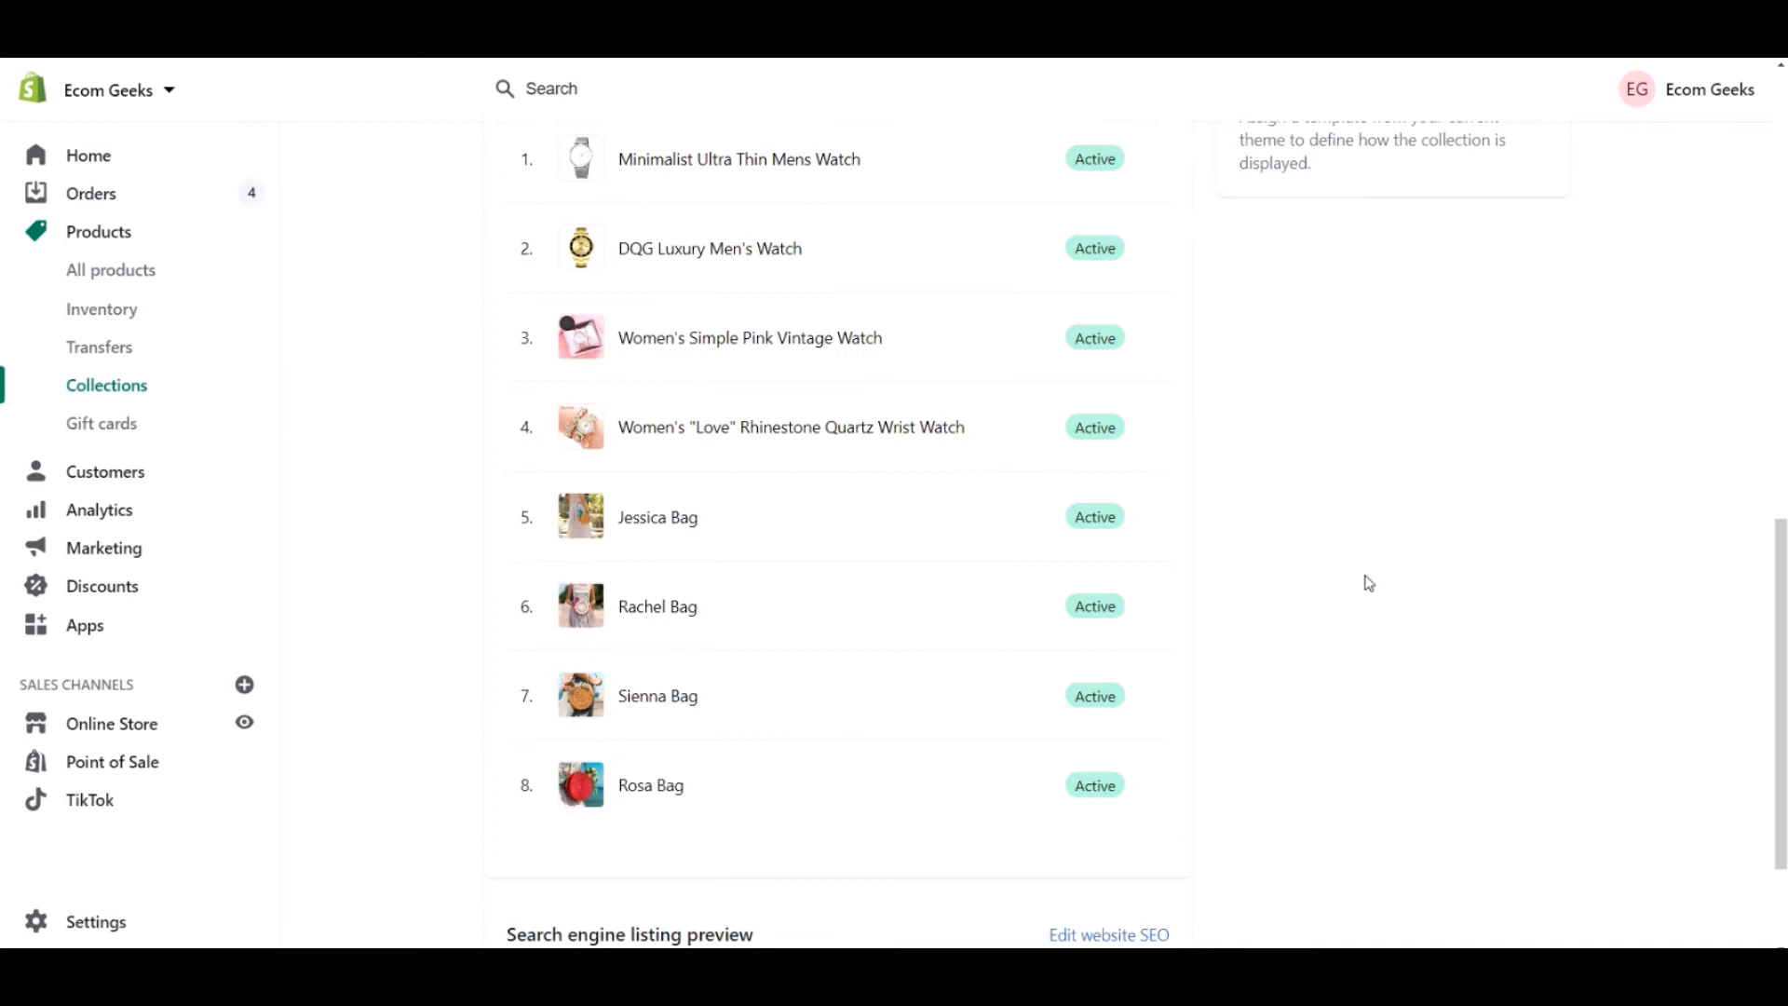
pyautogui.scroll(7, 1325, 534)
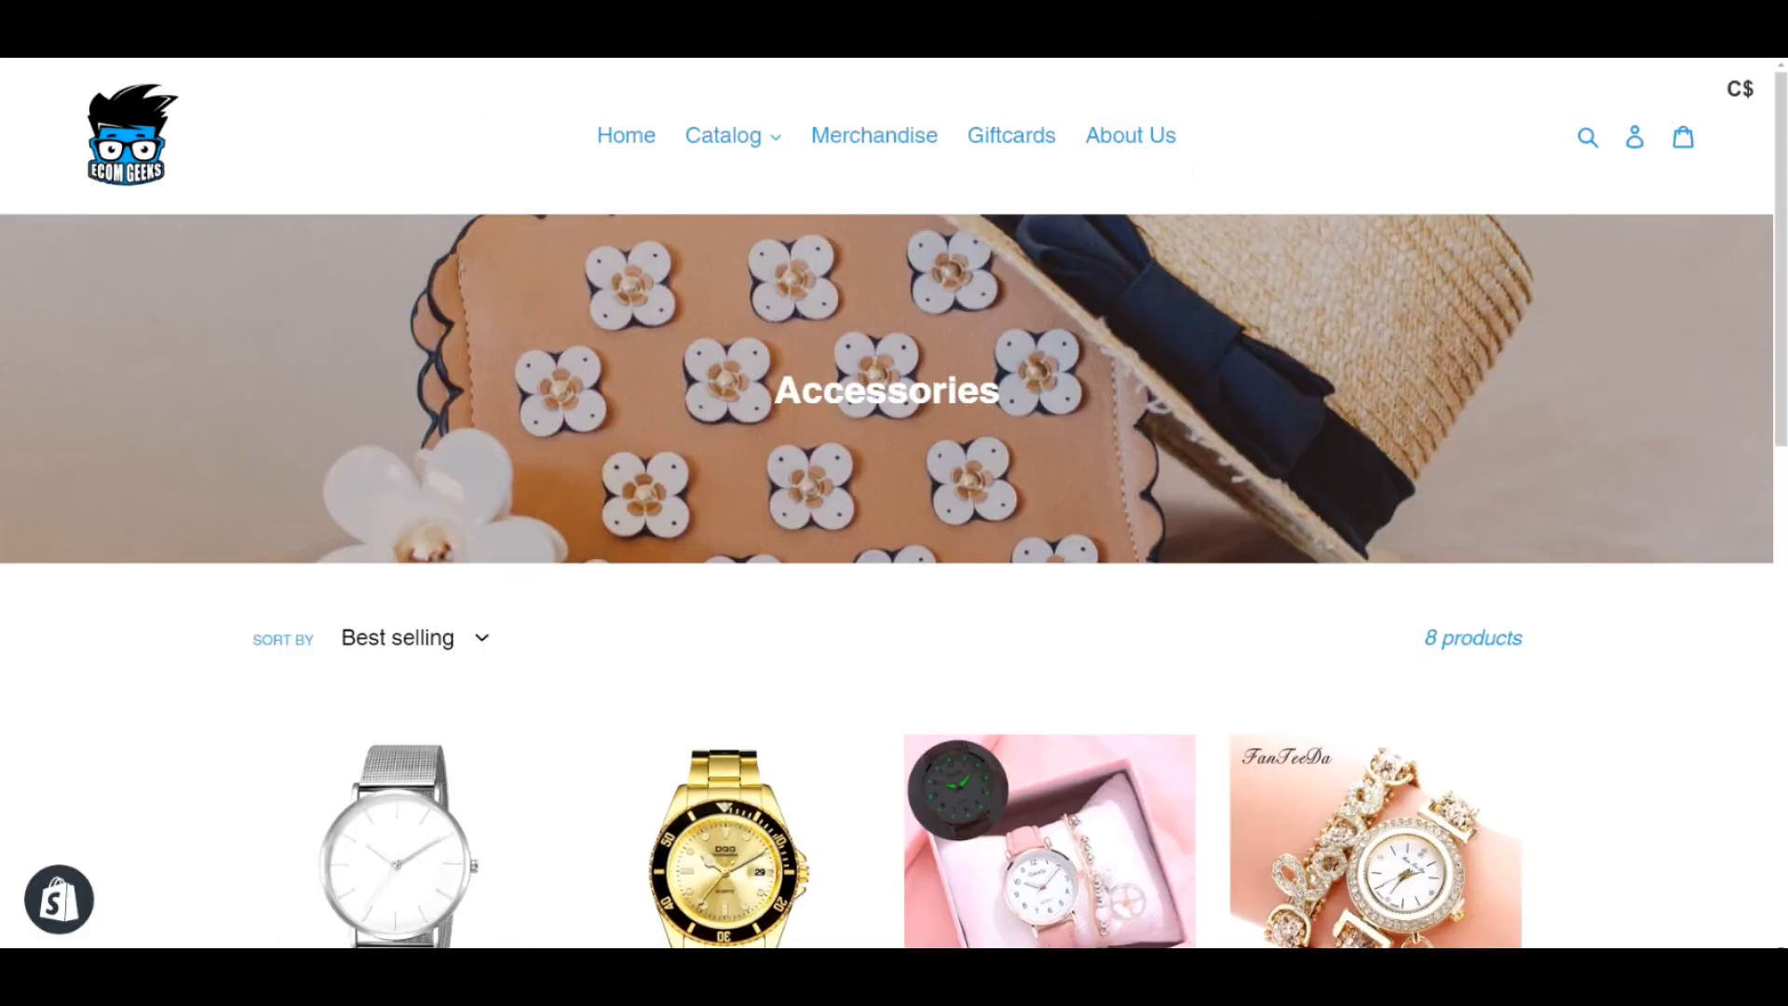
# Look through the Accessories collection's page in the online store and return to review the collection's conditions
pyautogui.scroll(-8, 1488, 475)
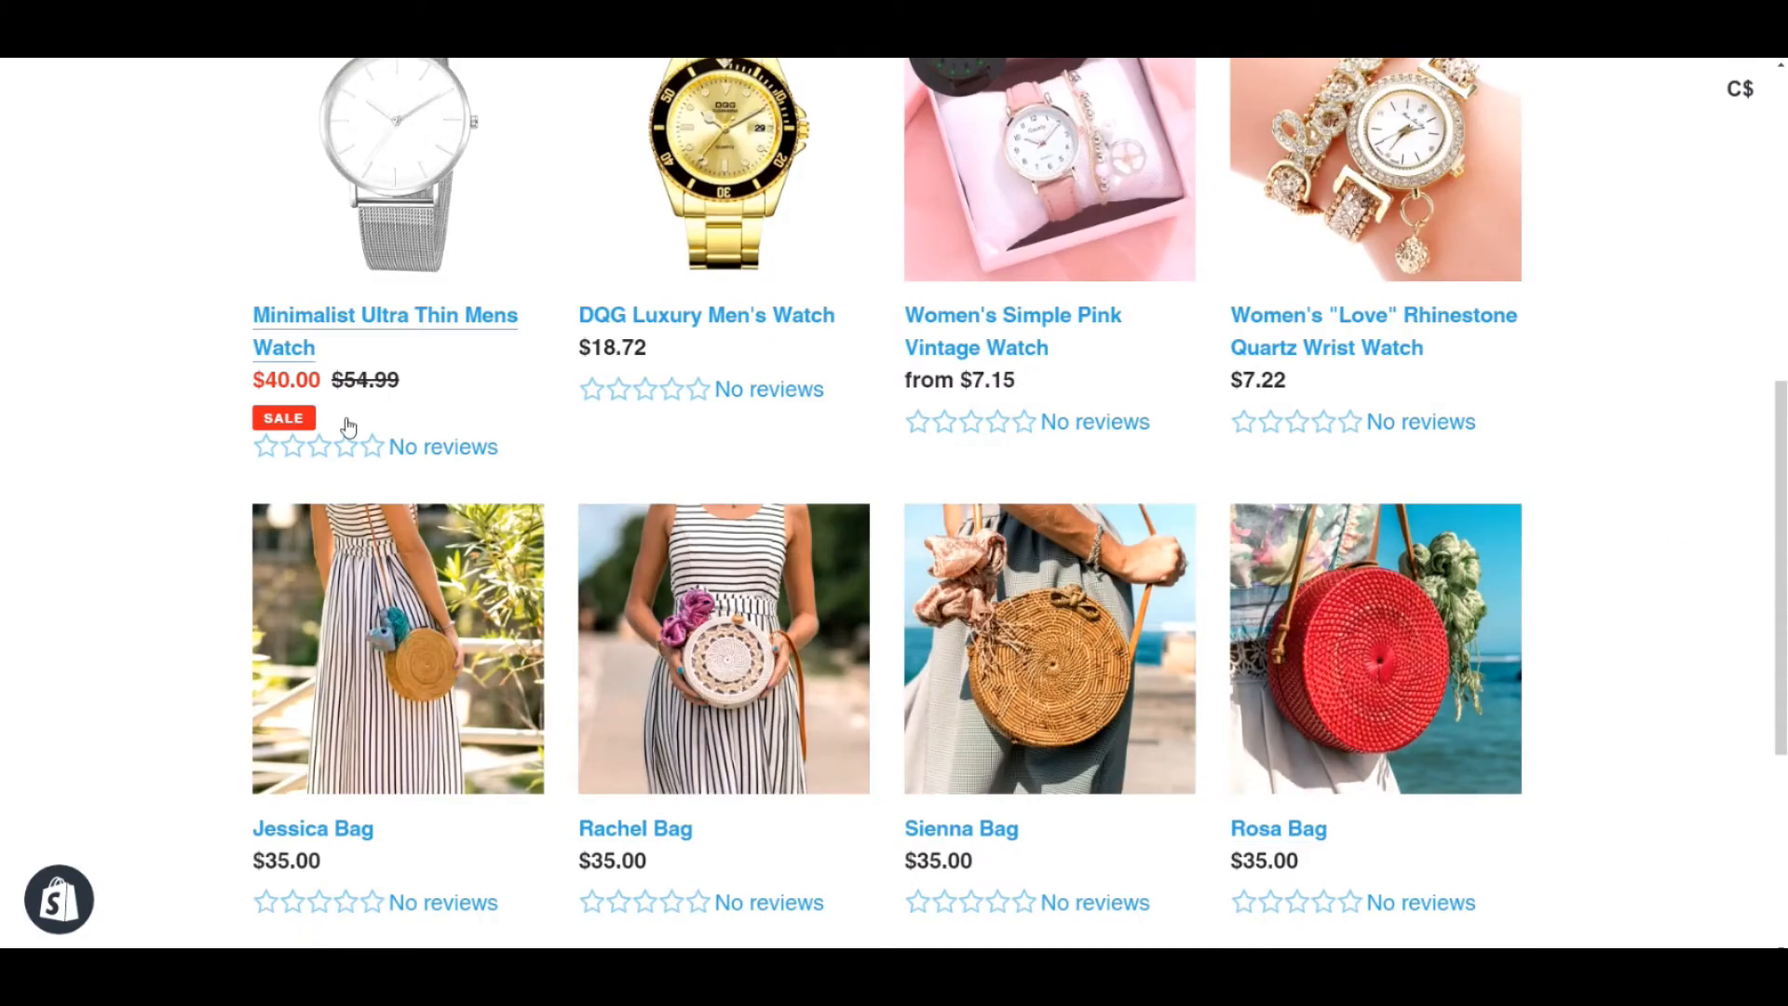
pyautogui.scroll(8, 1704, 603)
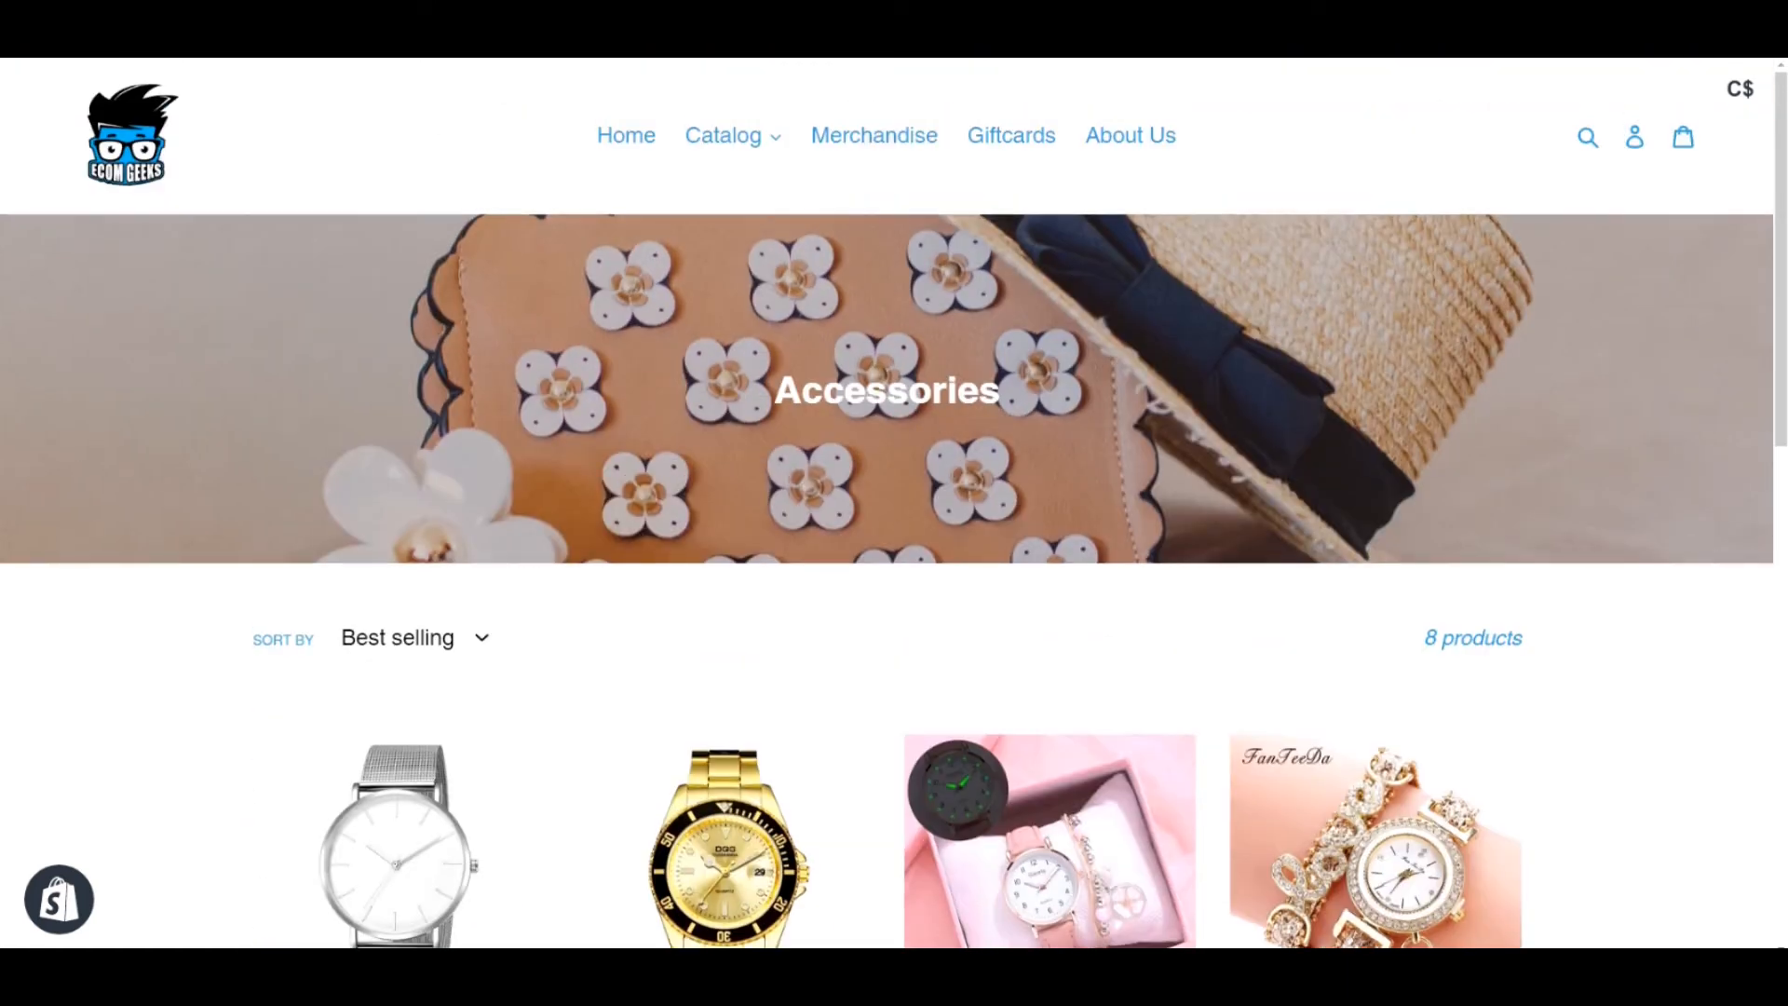
pyautogui.click(112, 28)
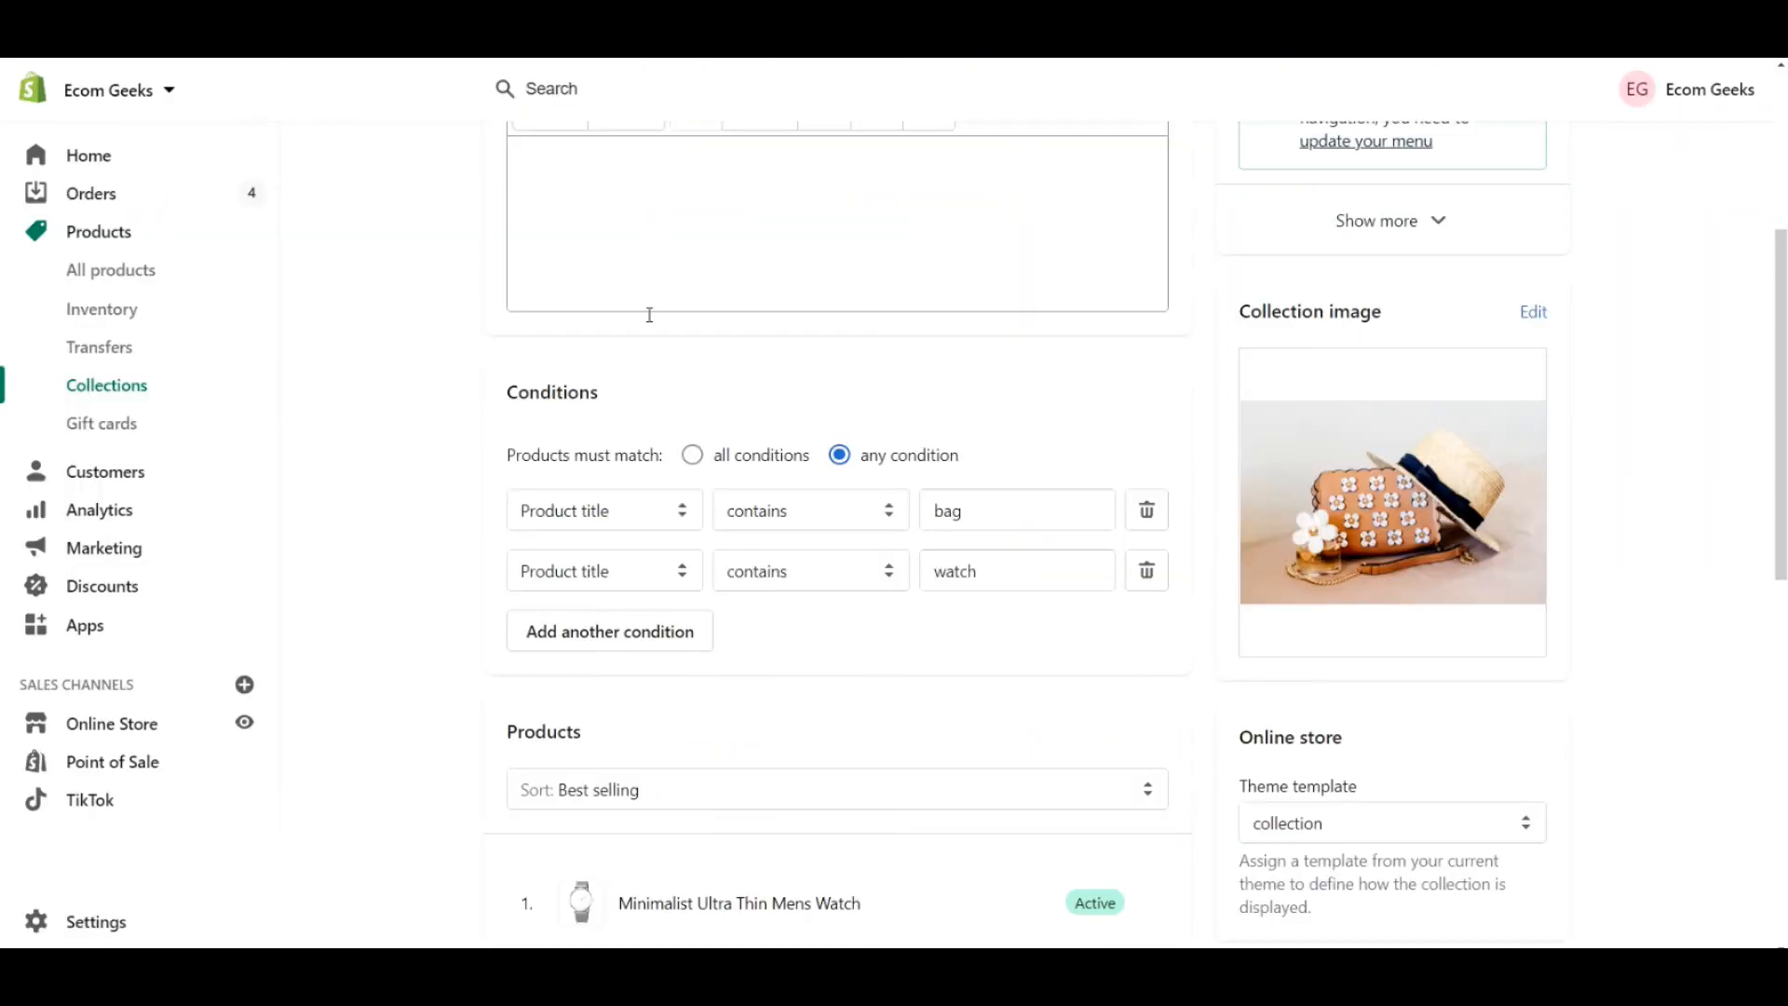
pyautogui.click(606, 517)
pyautogui.press('Escape')
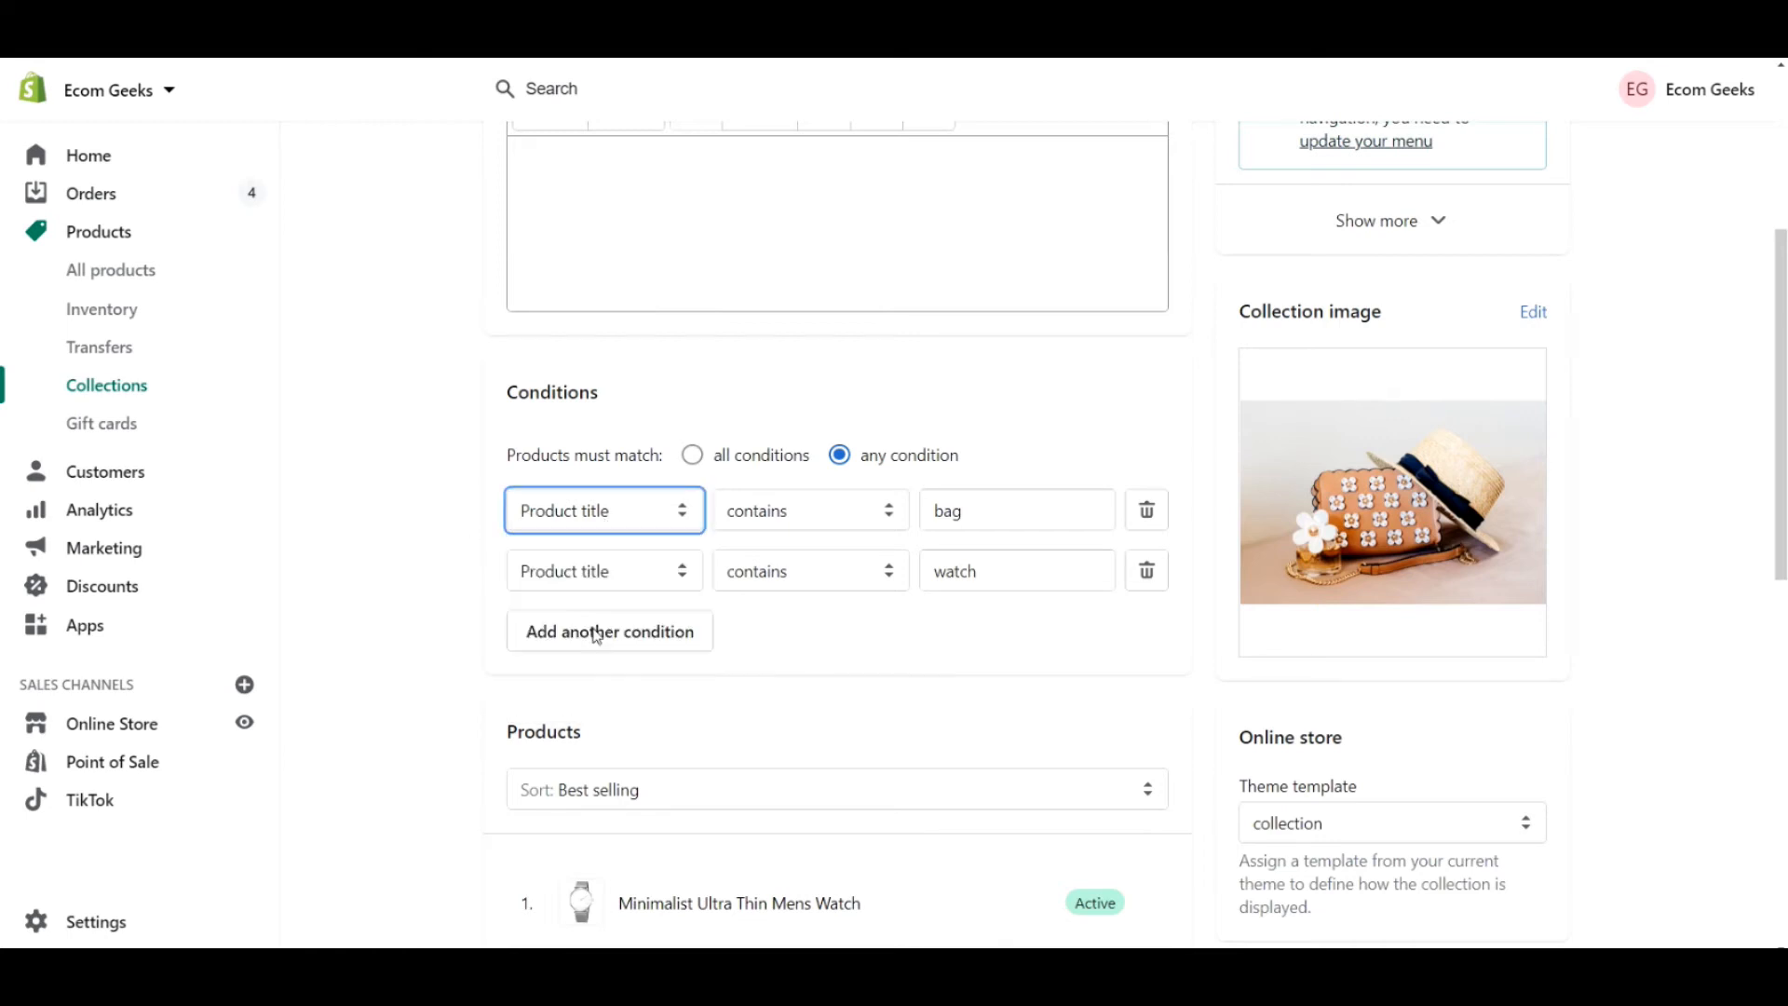
pyautogui.click(597, 635)
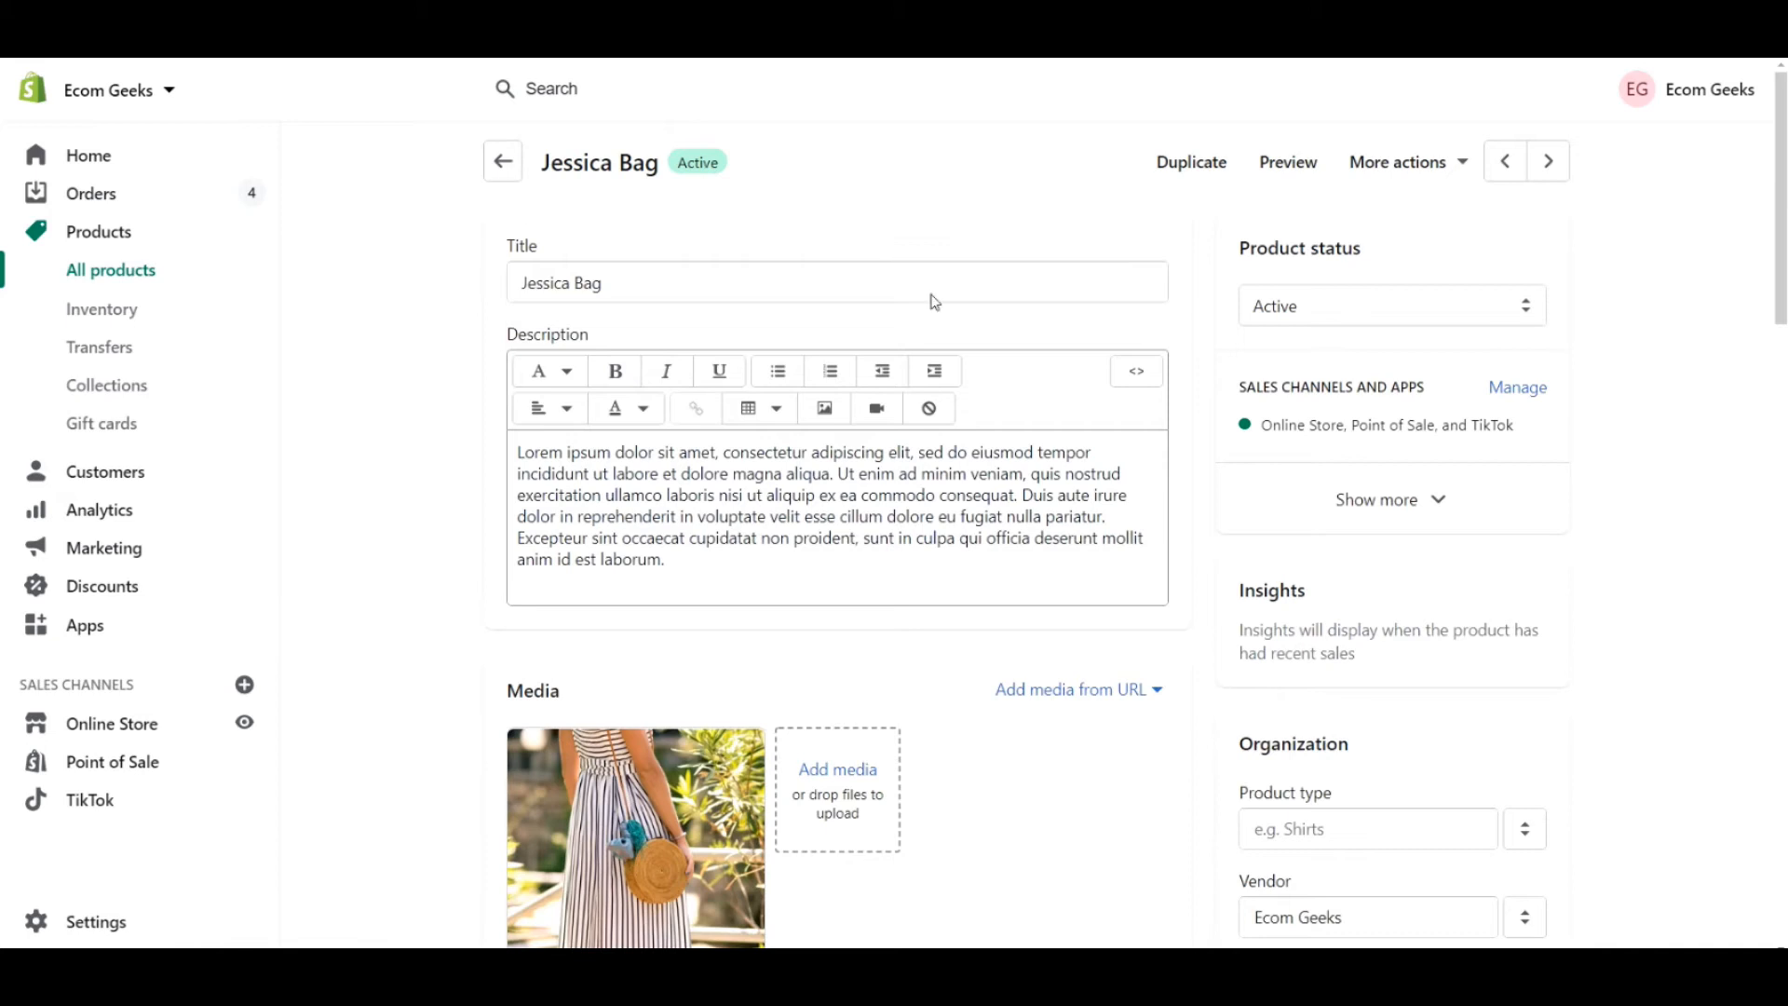
# Examine the collections assigned to the Jessica Bag product and the other collections available for it
pyautogui.scroll(-5, 1161, 569)
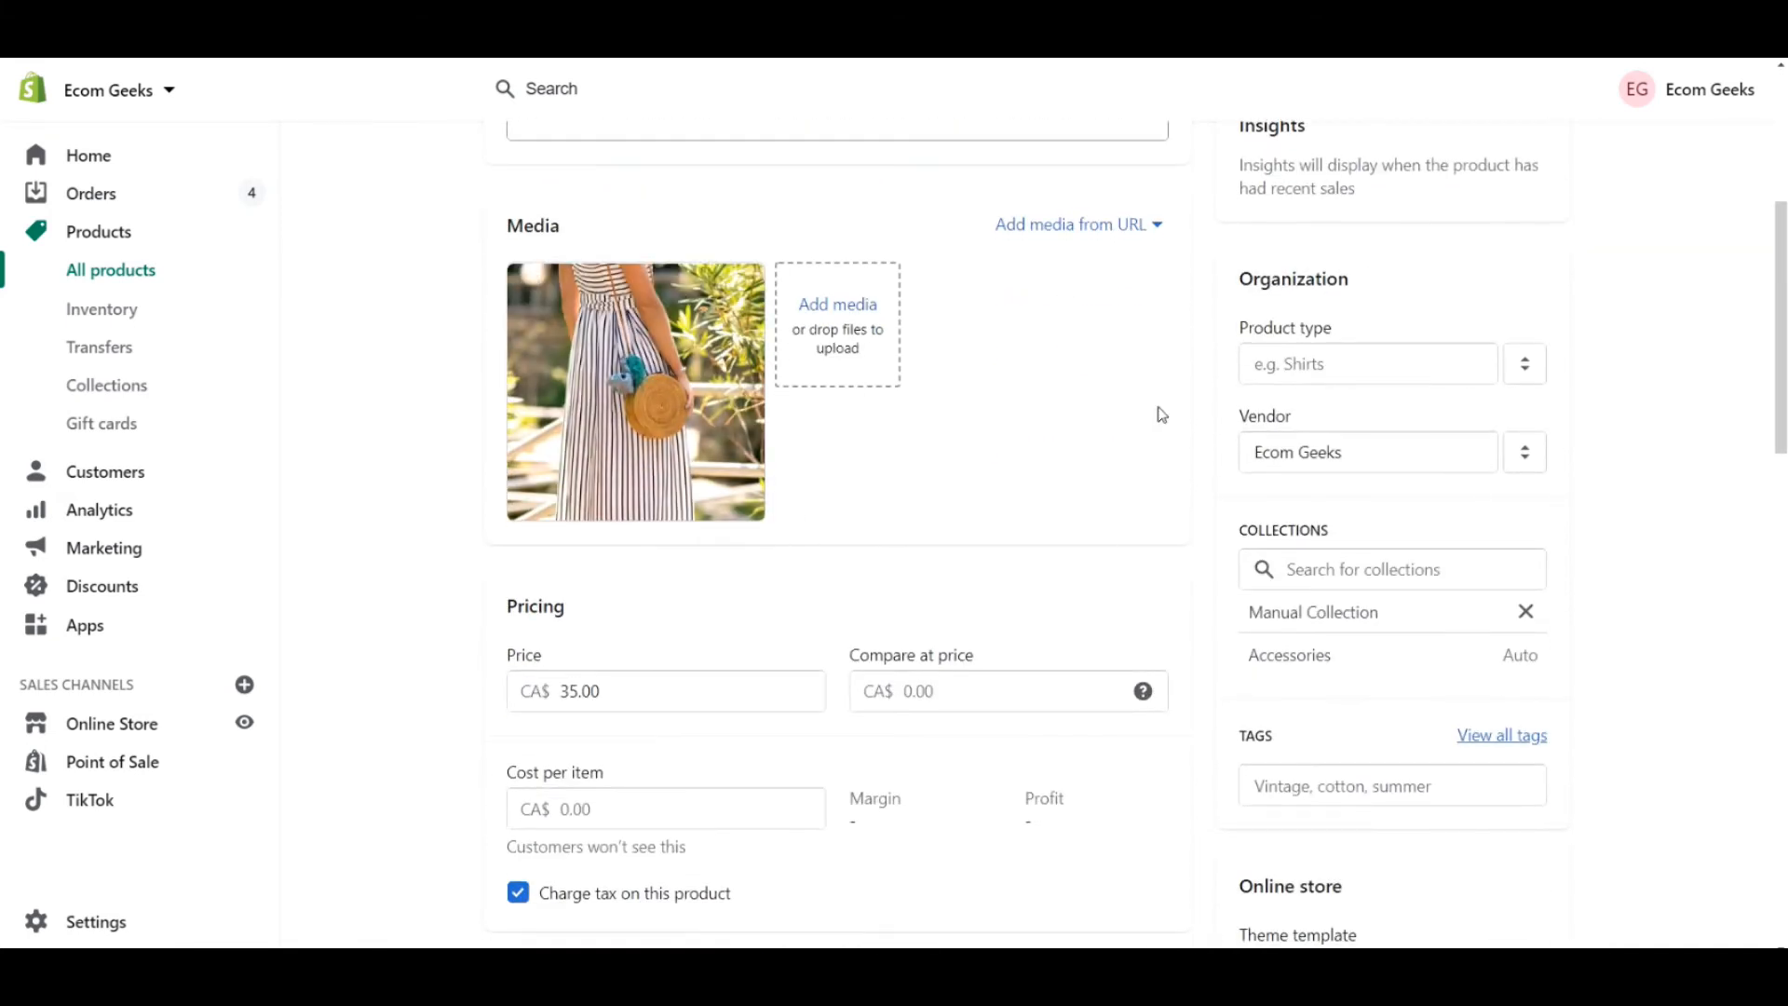
pyautogui.scroll(-1, 1130, 427)
pyautogui.scroll(1, 1700, 511)
pyautogui.click(1341, 570)
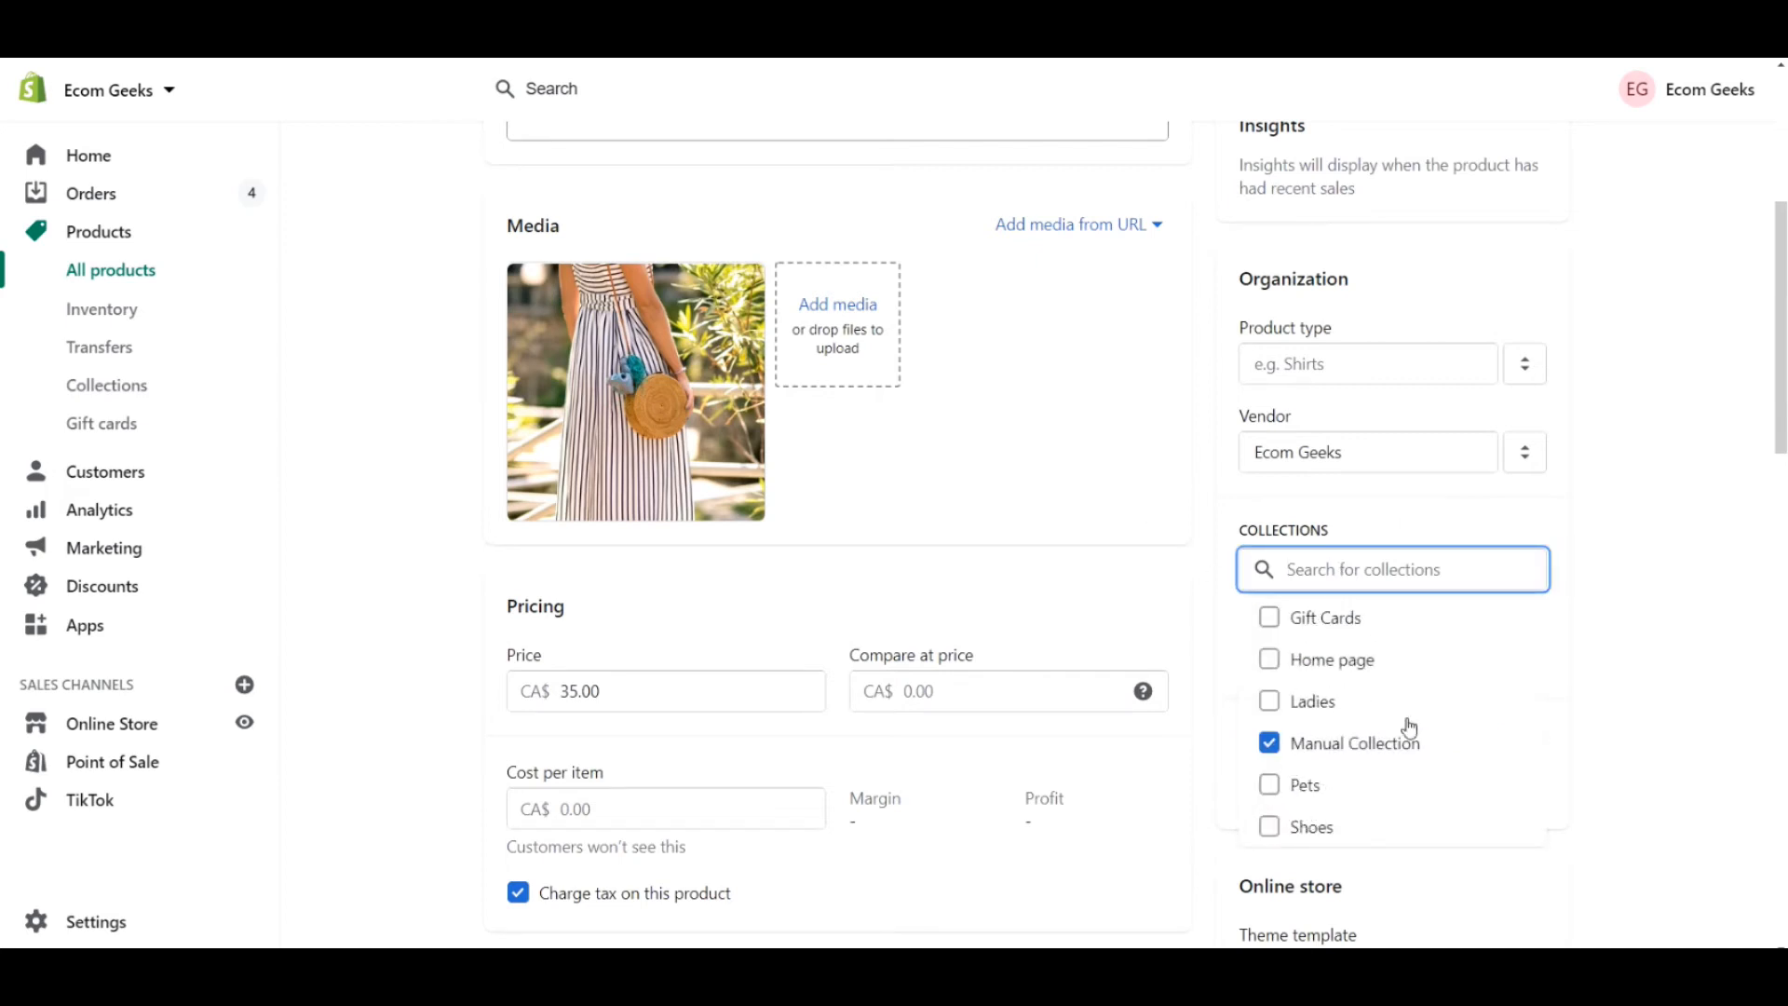
pyautogui.click(1623, 573)
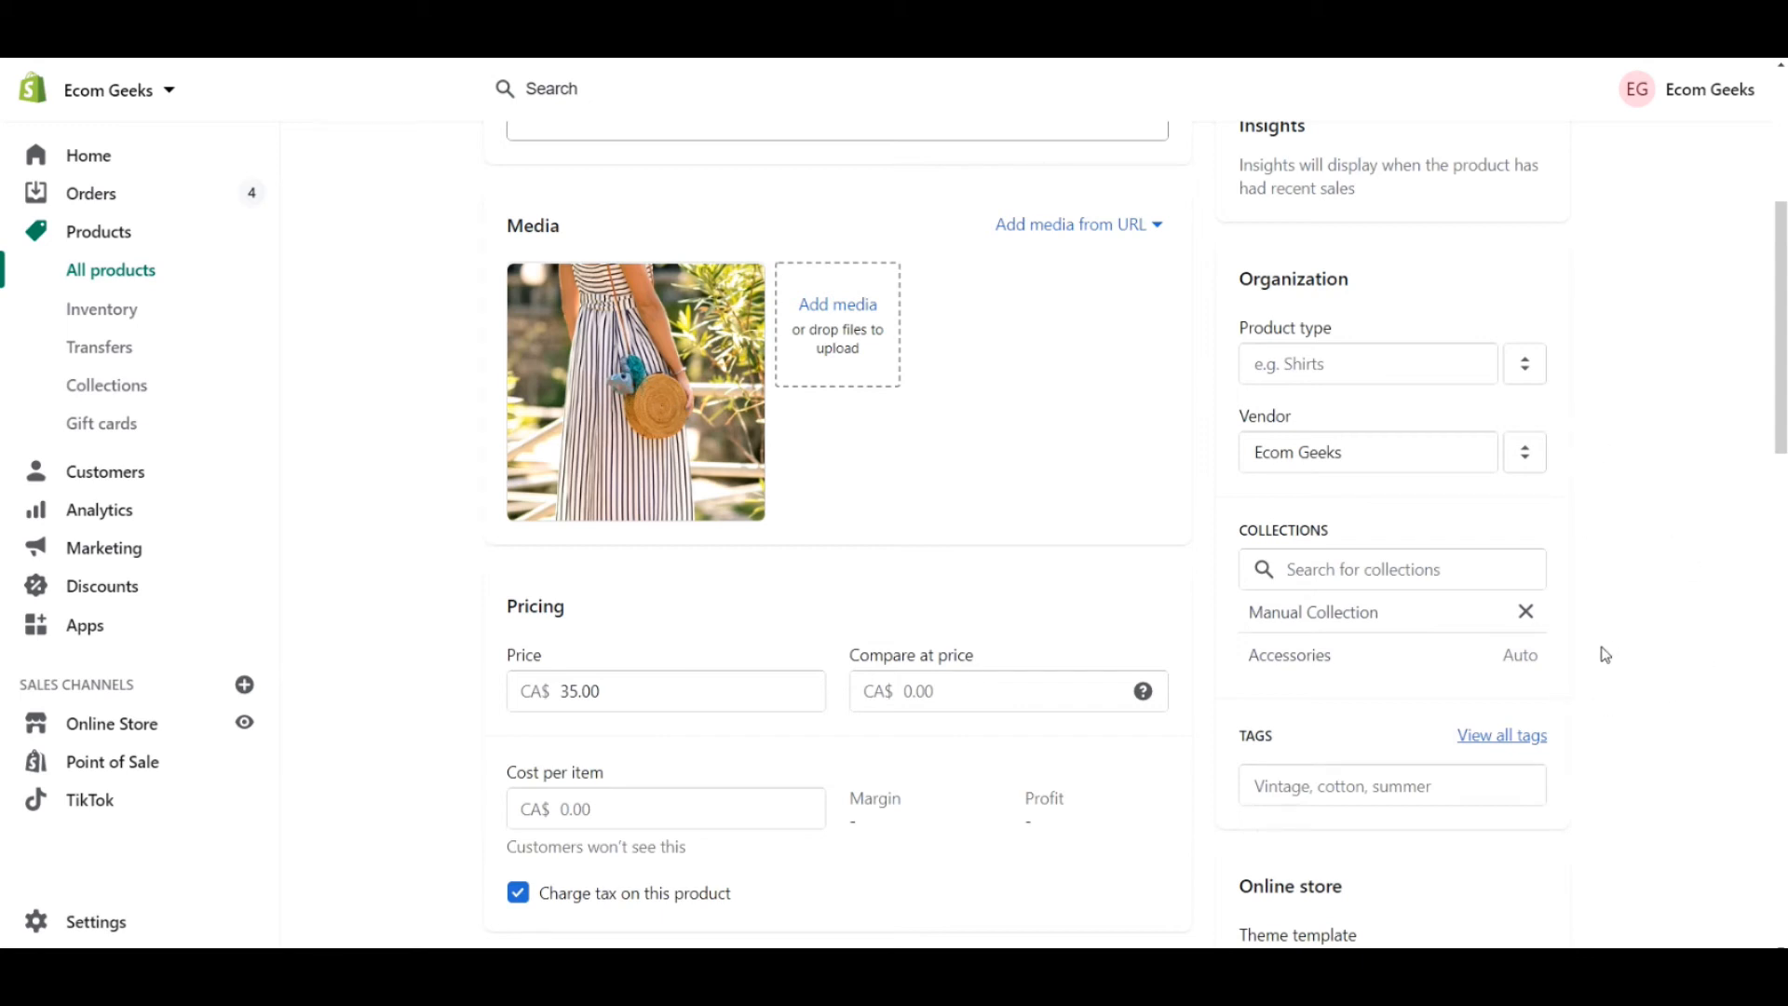
# Examine the frequently used tags offered for the Jessica Bag product
pyautogui.scroll(-1, 1450, 700)
pyautogui.scroll(-1, 1373, 626)
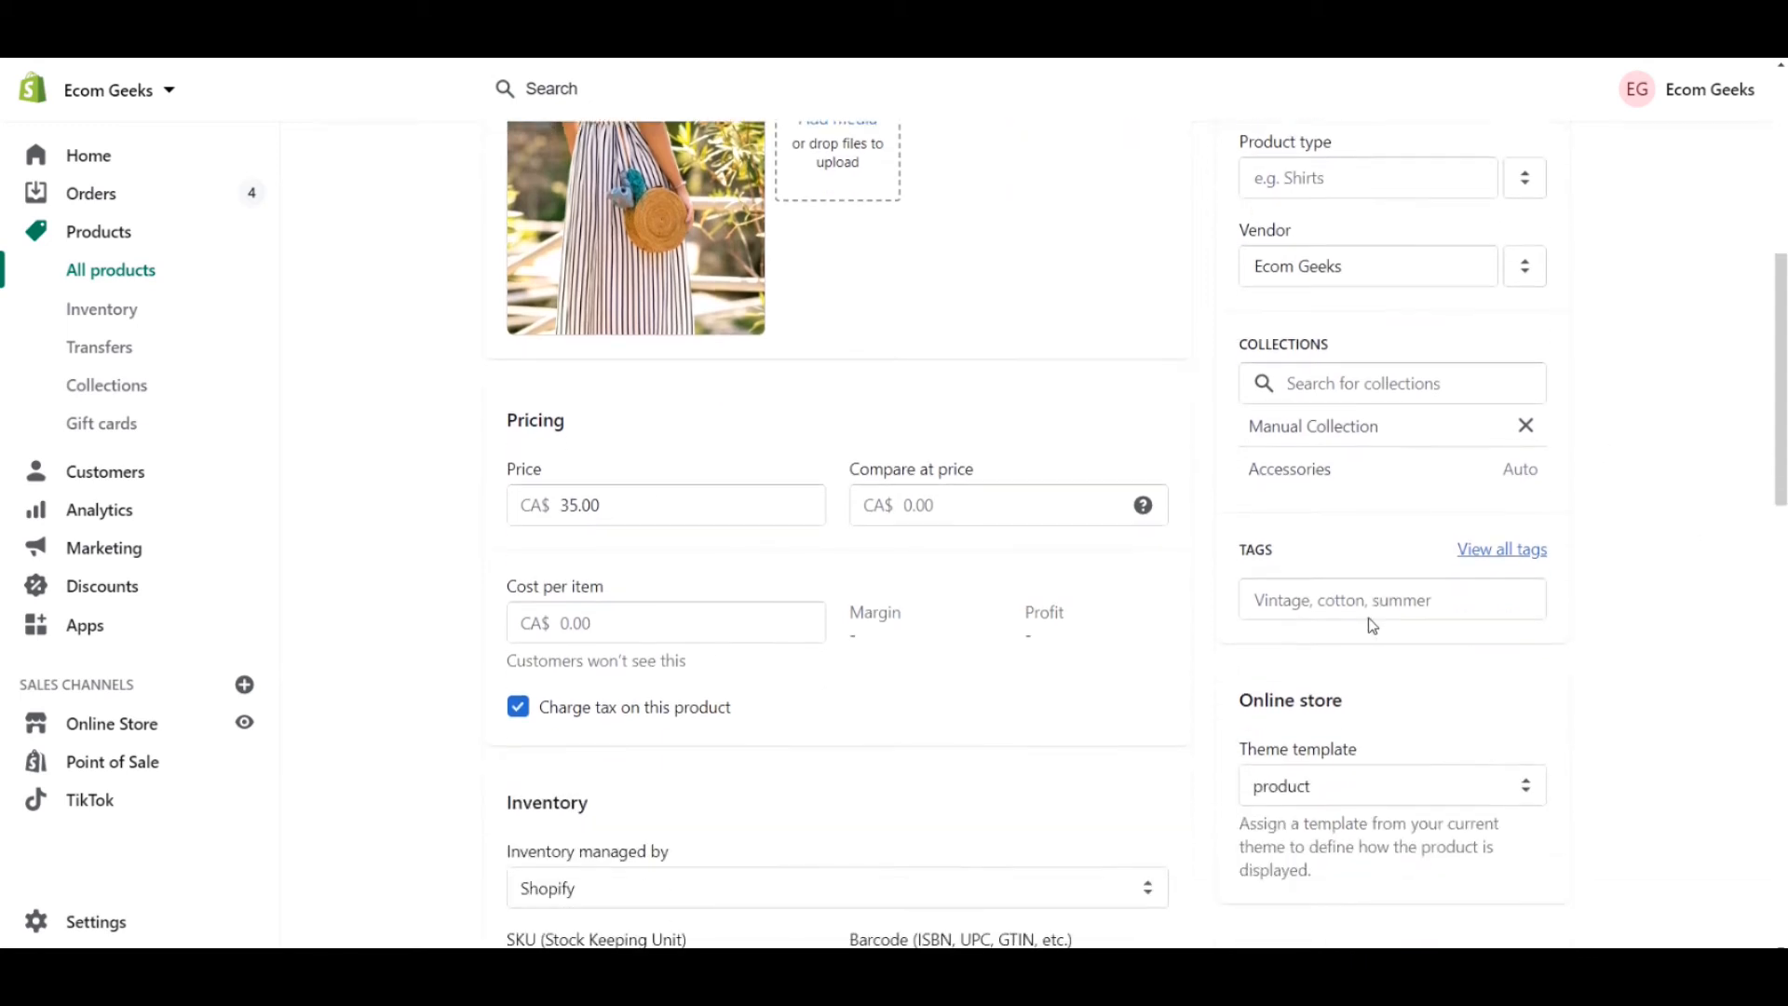
pyautogui.click(1342, 605)
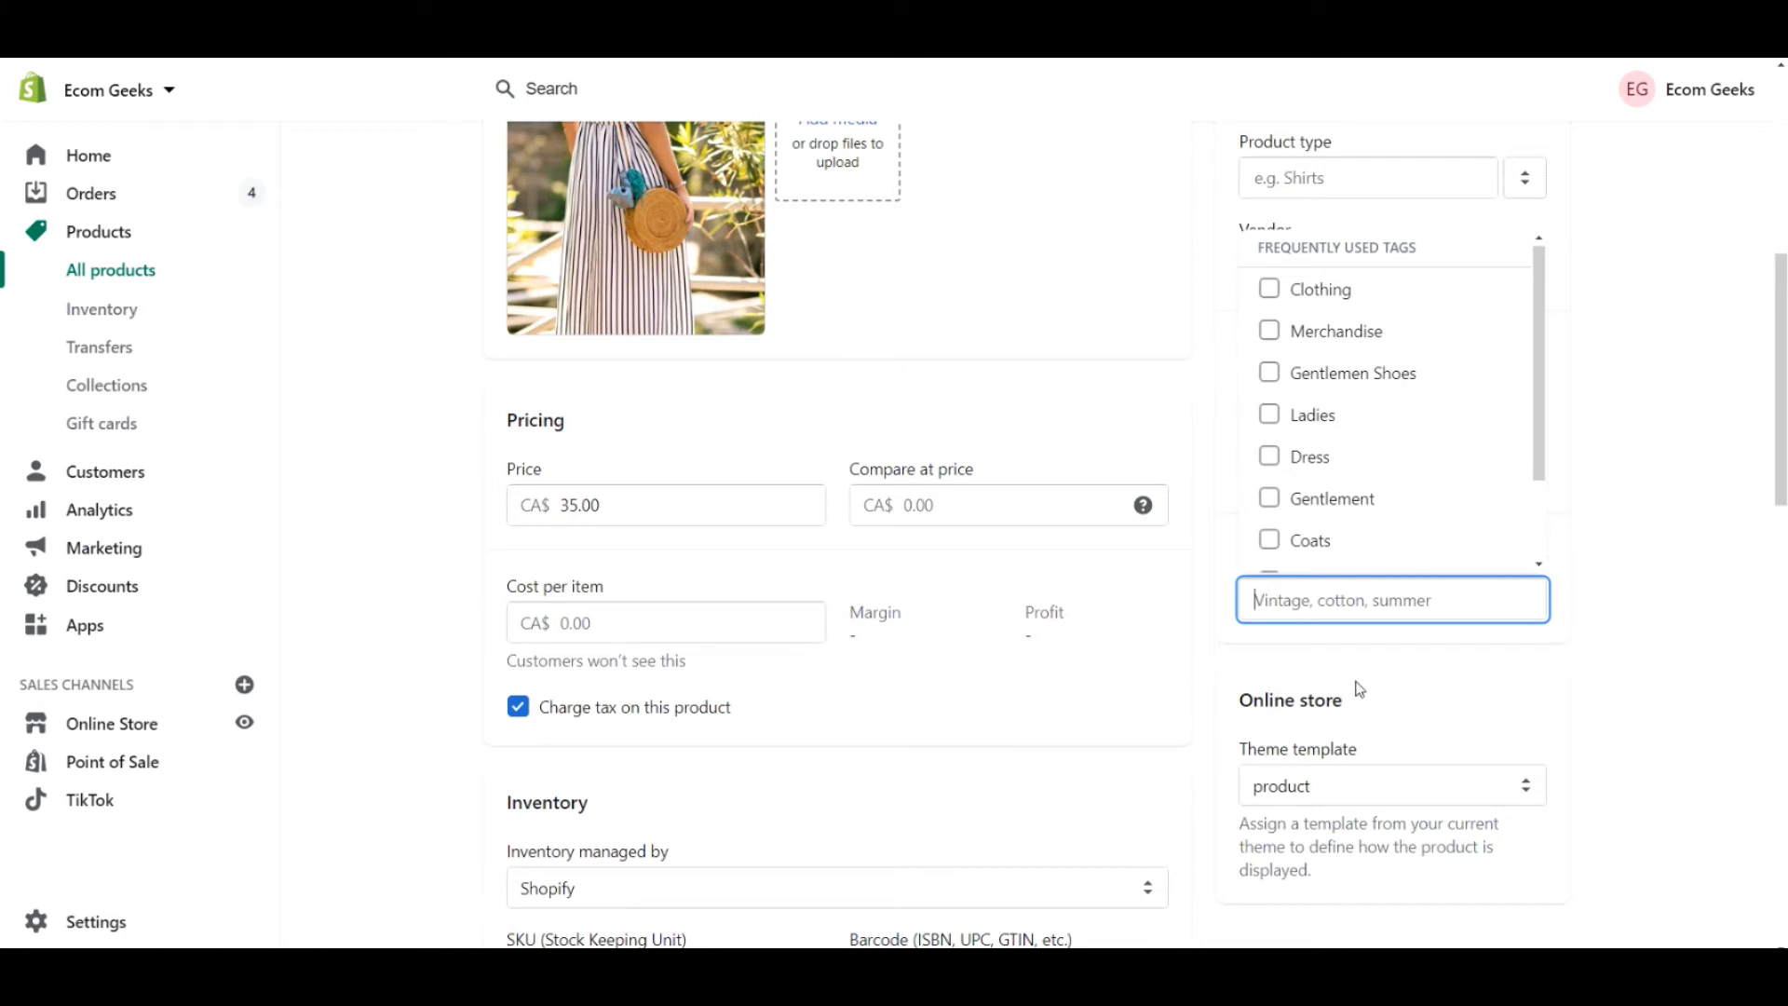
pyautogui.click(1659, 584)
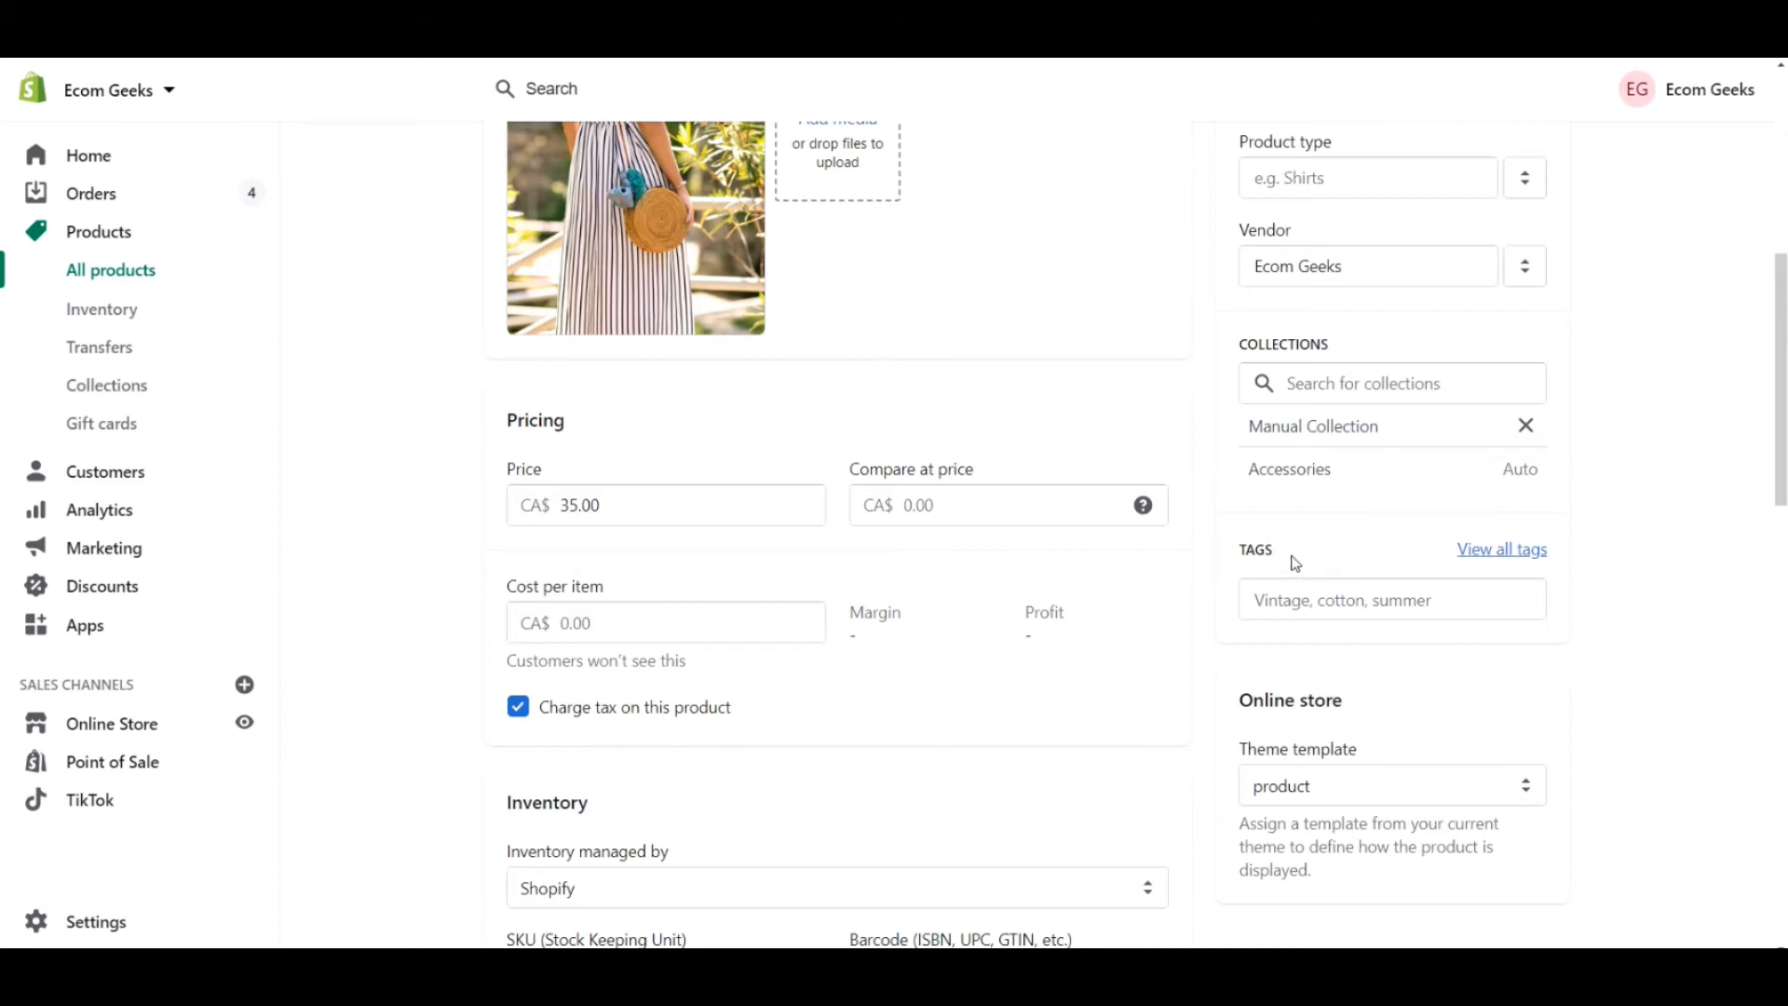
# Add the tags "Bag" and "Women" to the Jessica Bag product
pyautogui.scroll(4, 929, 503)
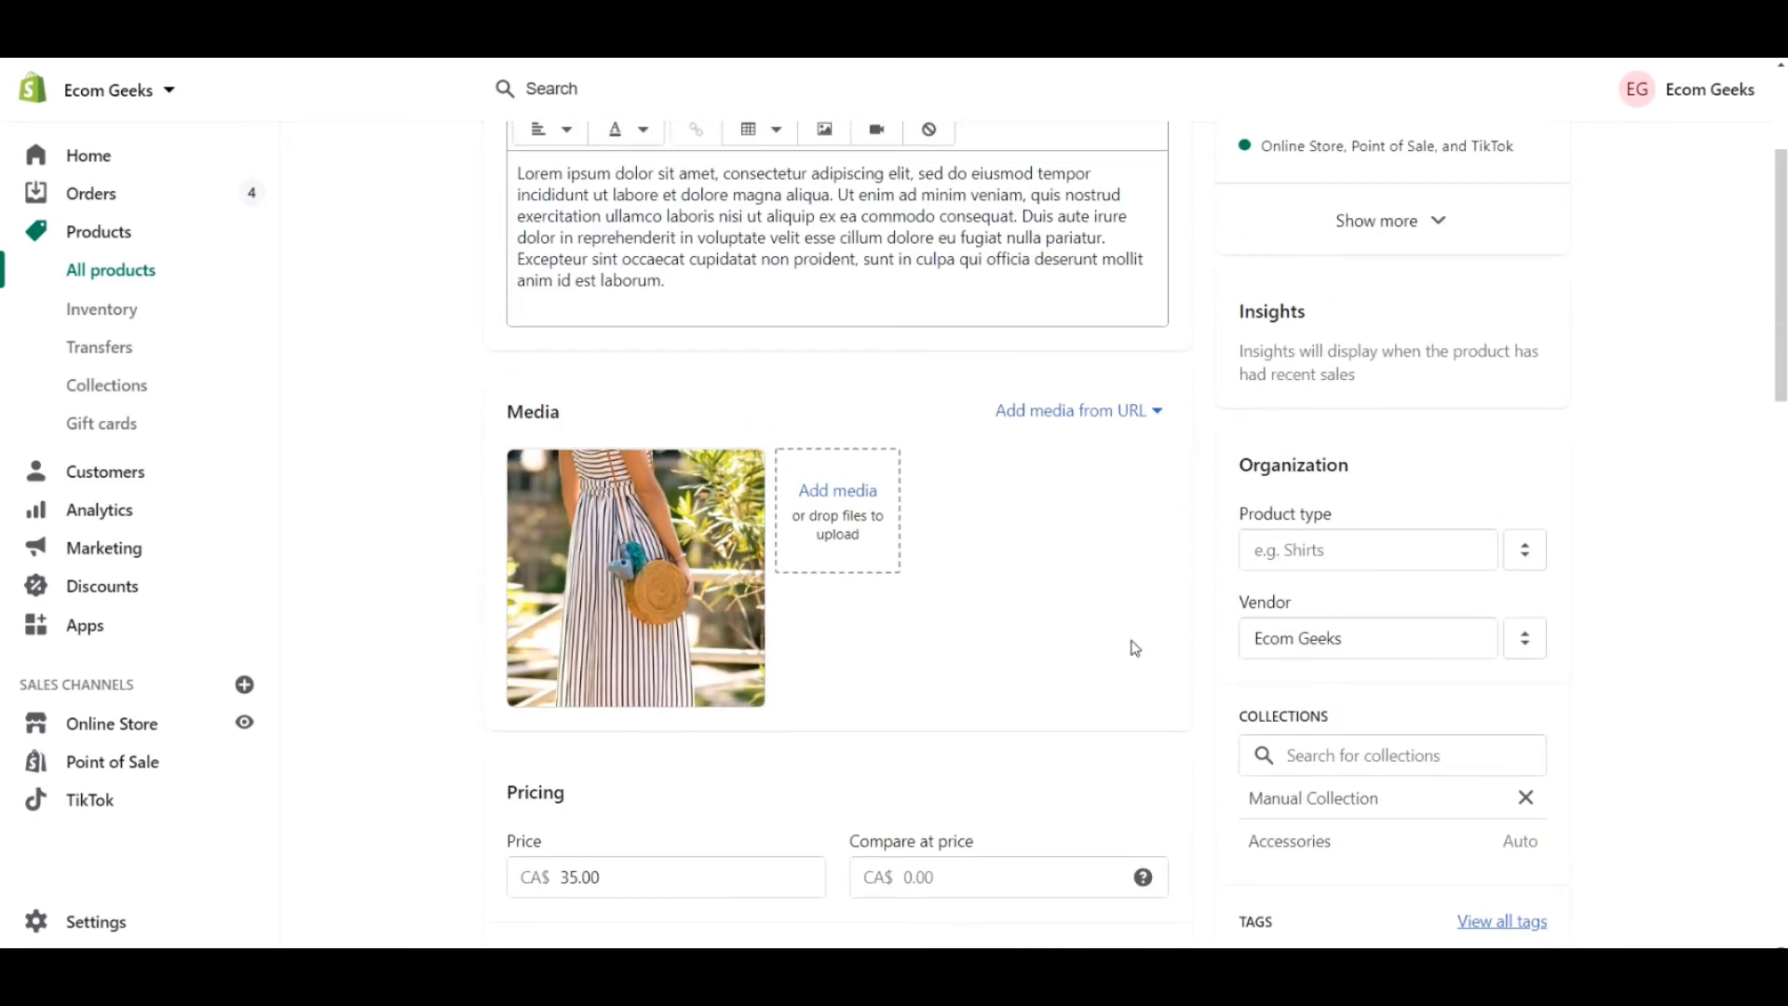
pyautogui.scroll(-5, 1134, 648)
pyautogui.click(1359, 509)
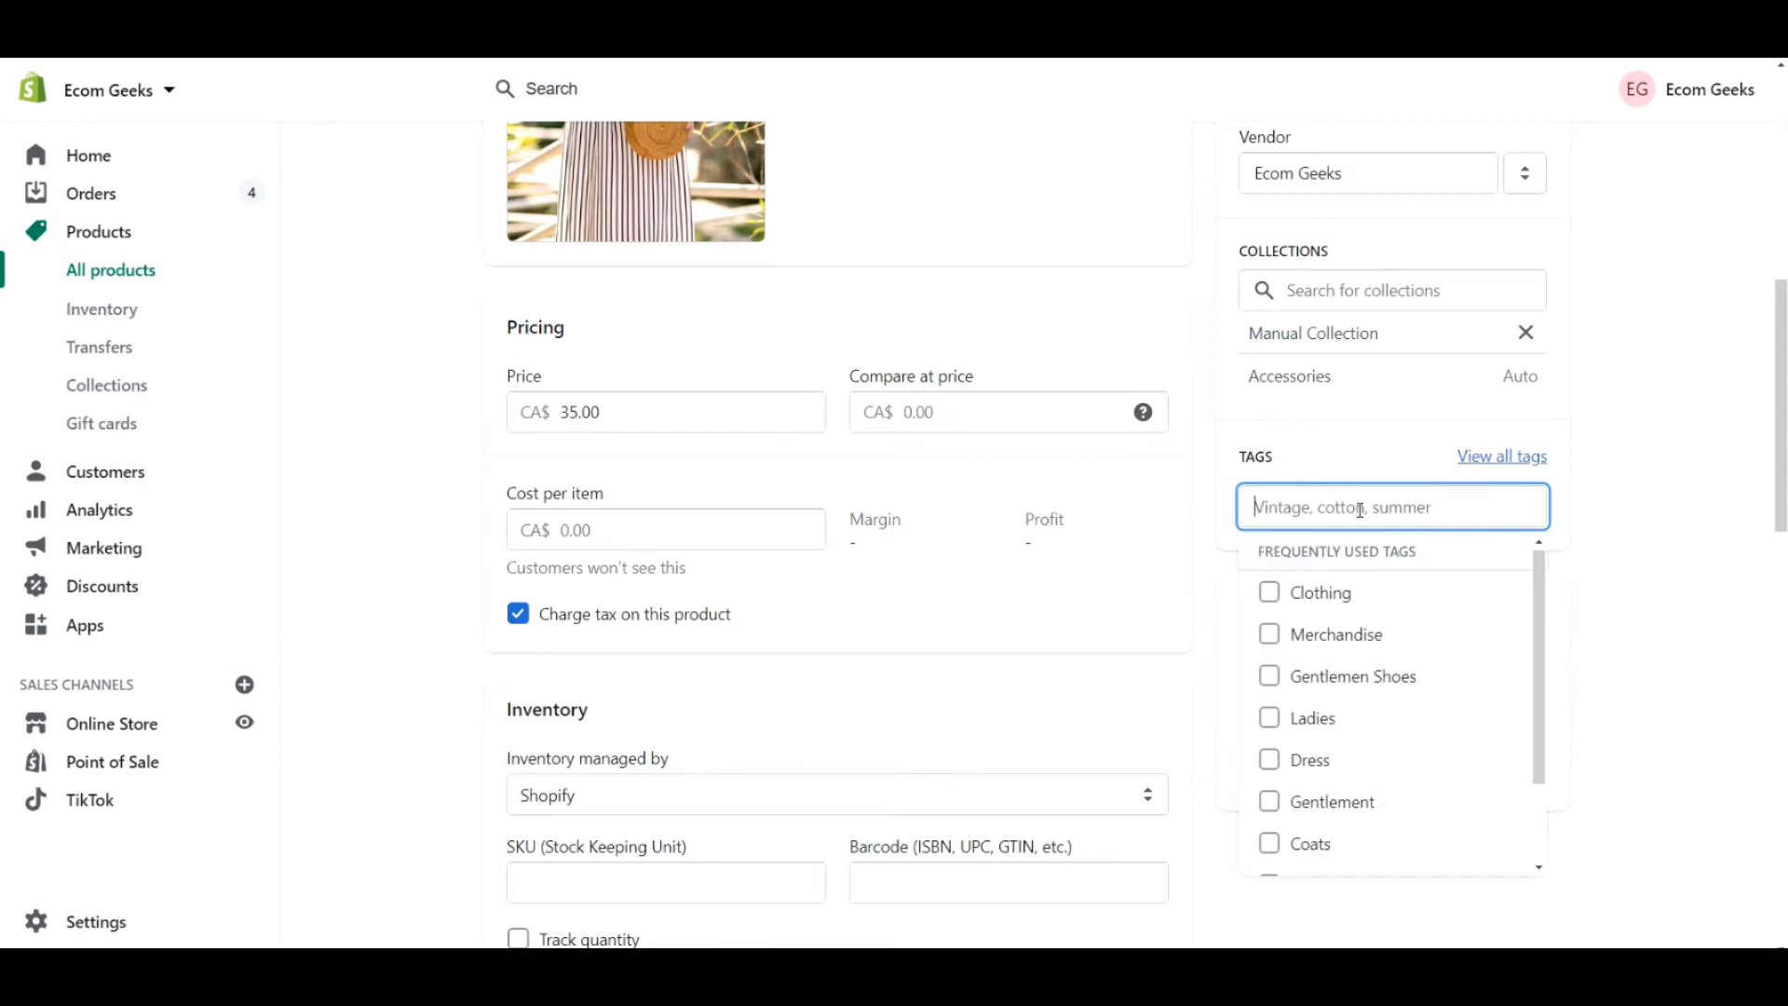
pyautogui.write('Bag')
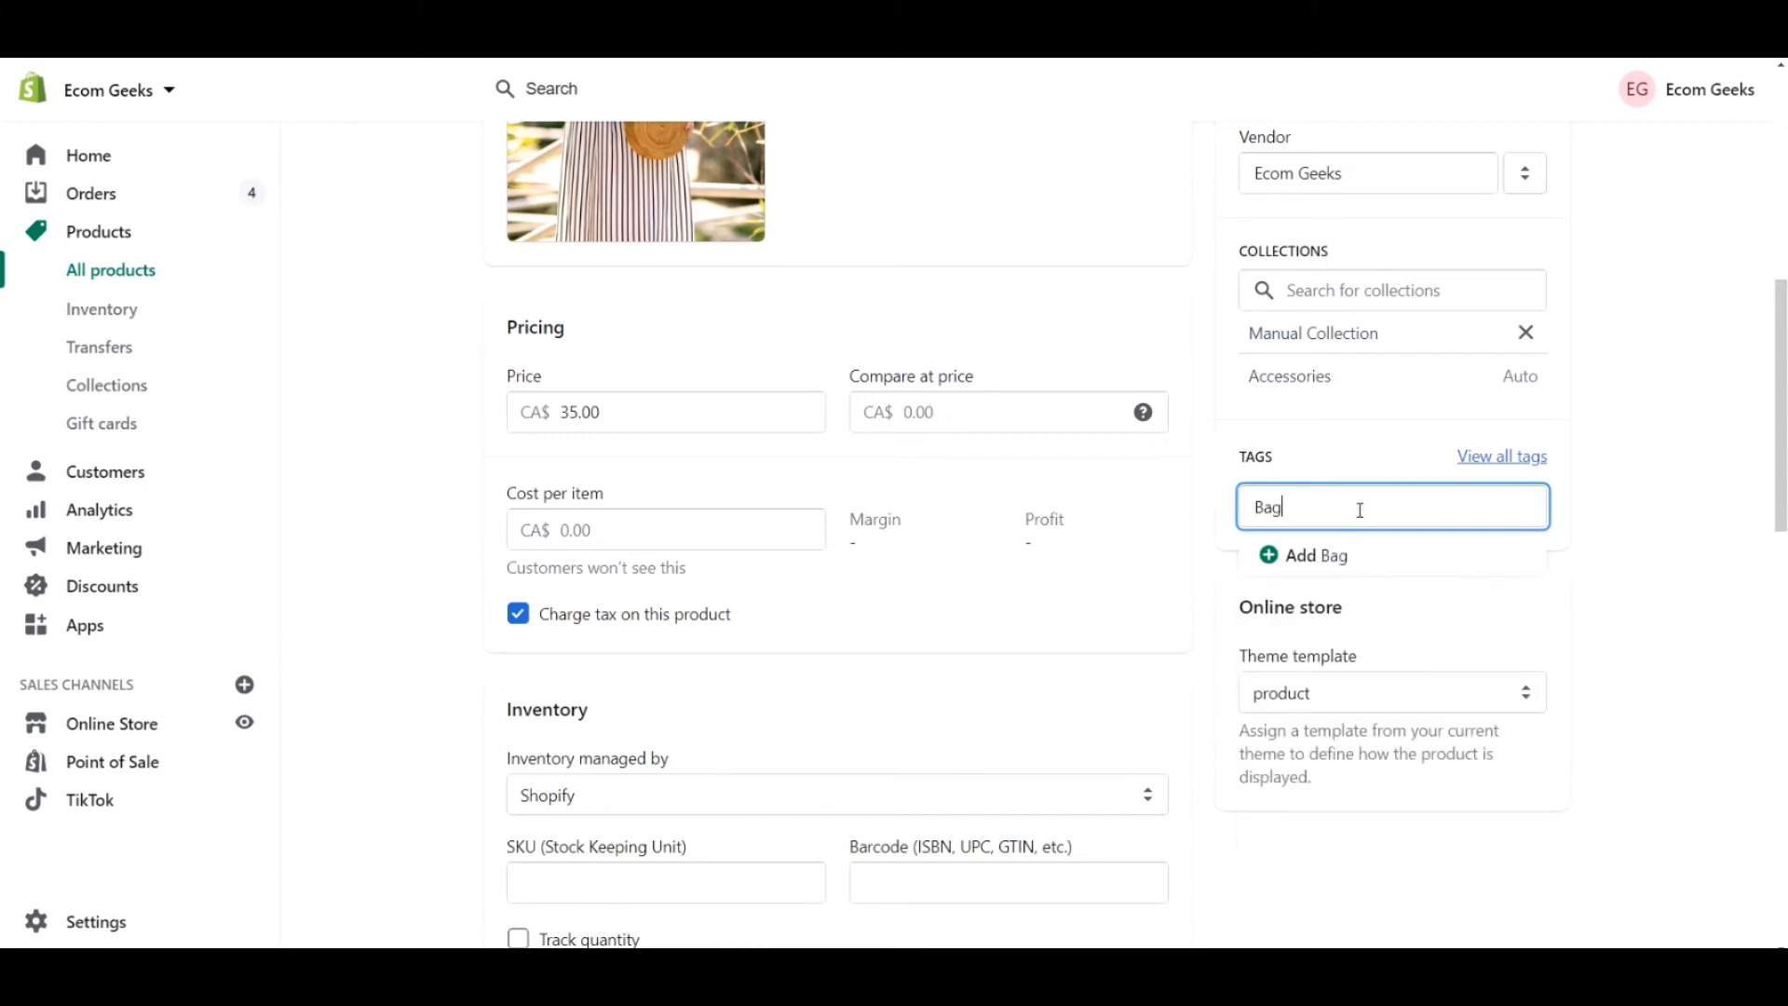
pyautogui.press('Return')
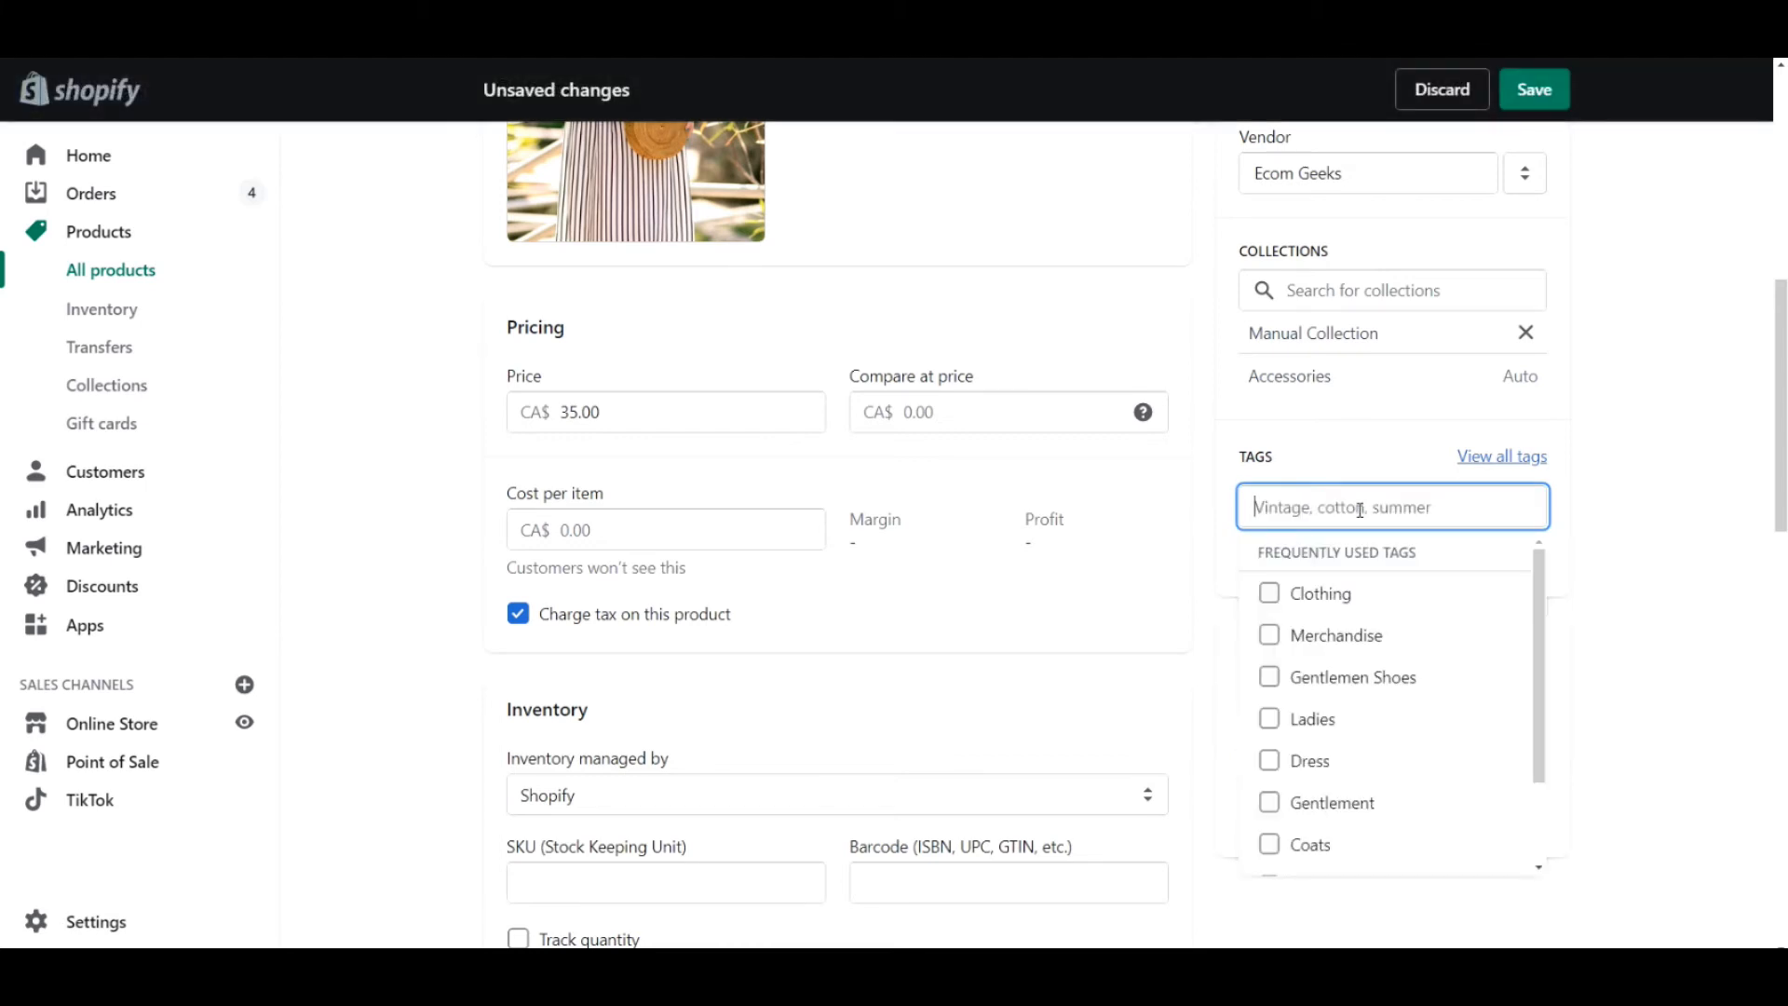
pyautogui.write('Women')
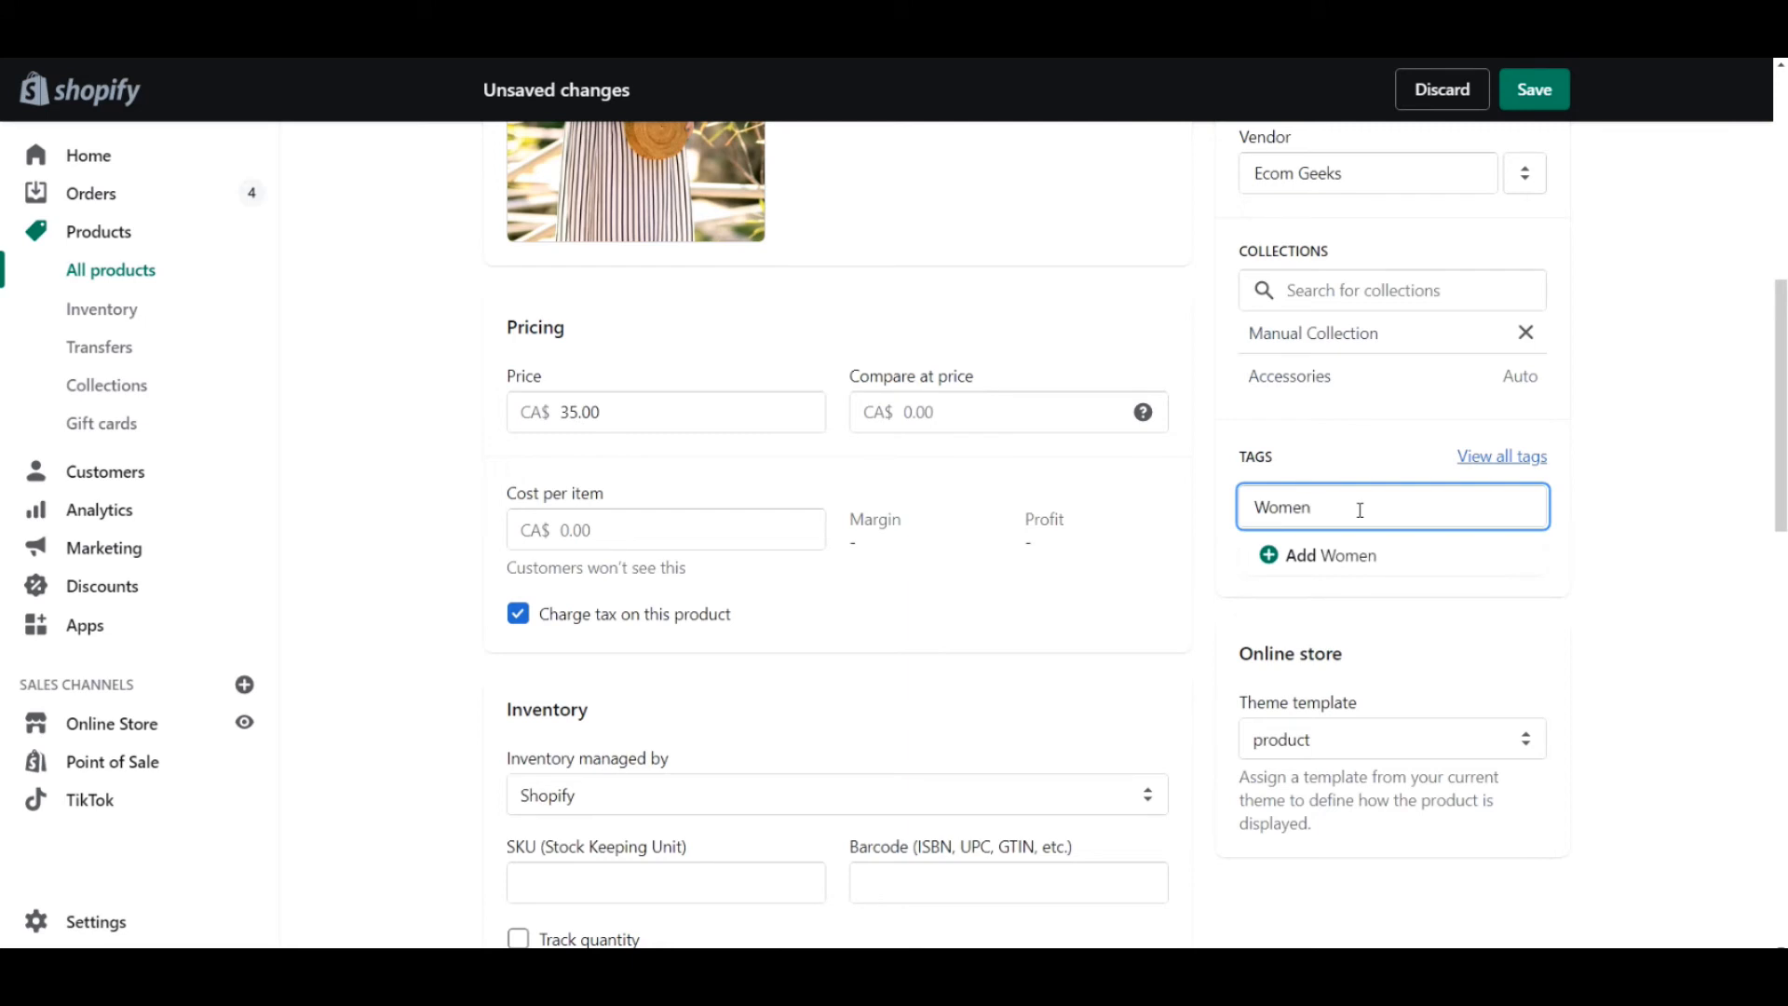
pyautogui.press('Return')
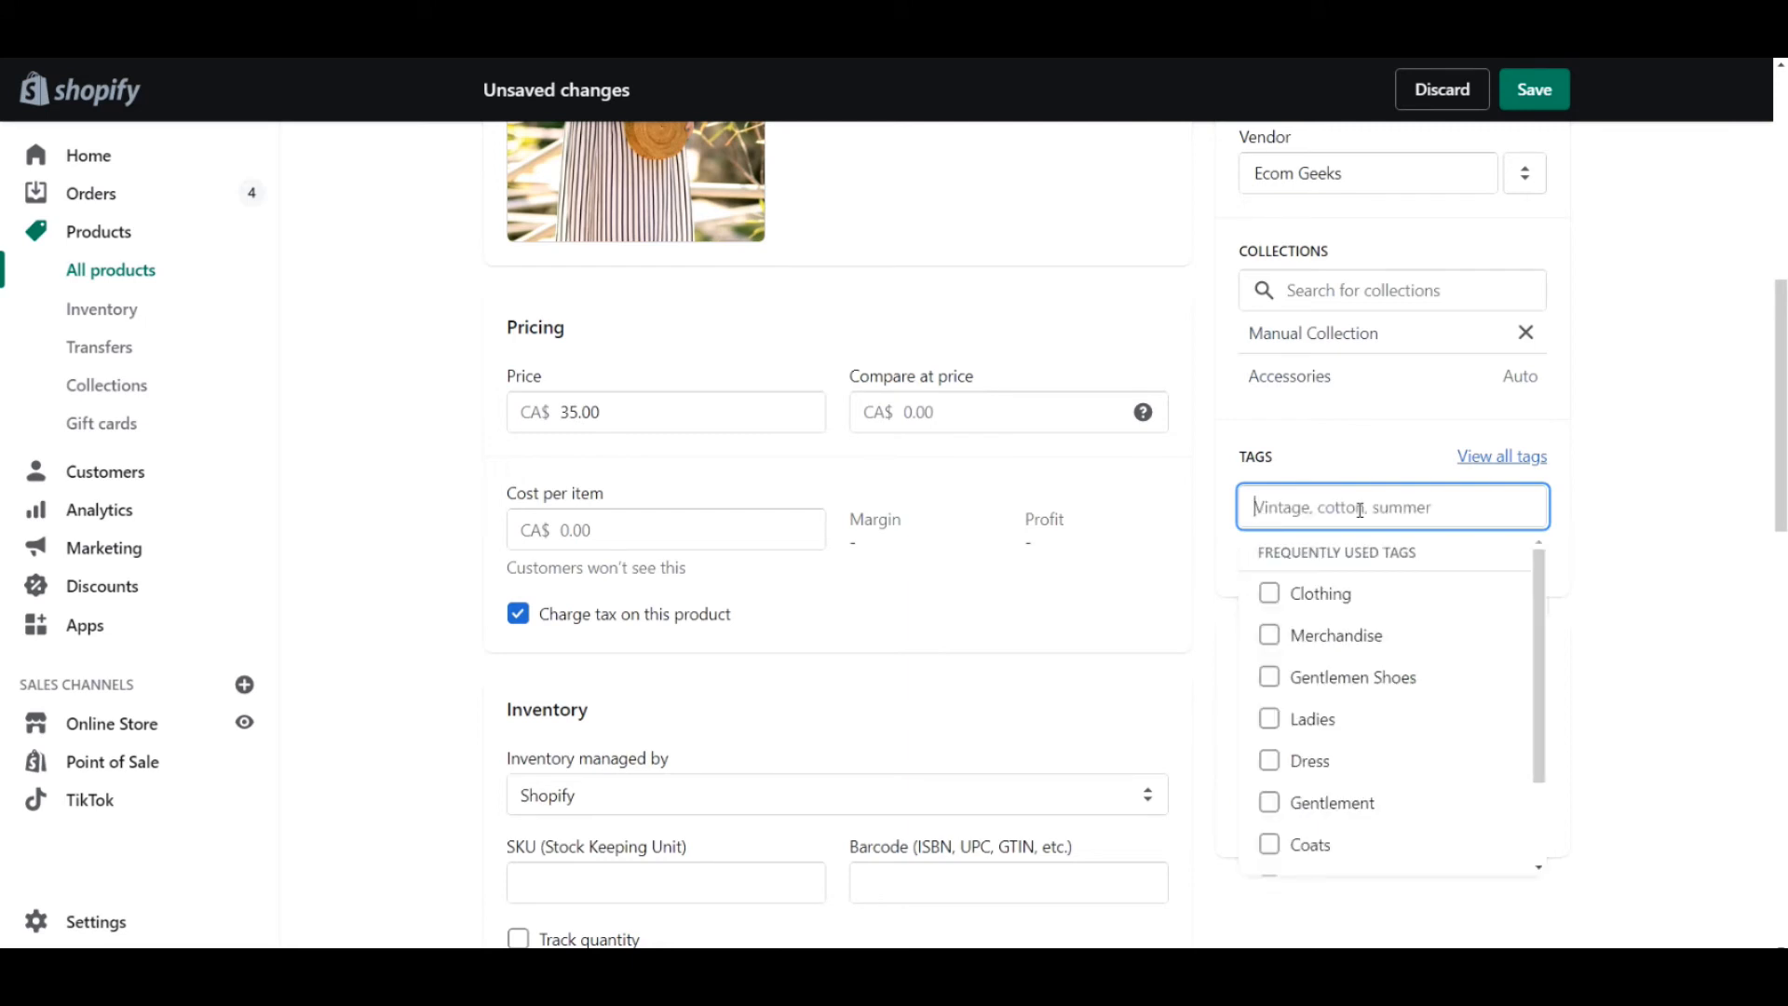
# Add the tags "Summer" and "Accessory" to the Jessica Bag product and save it
pyautogui.write('Summer')
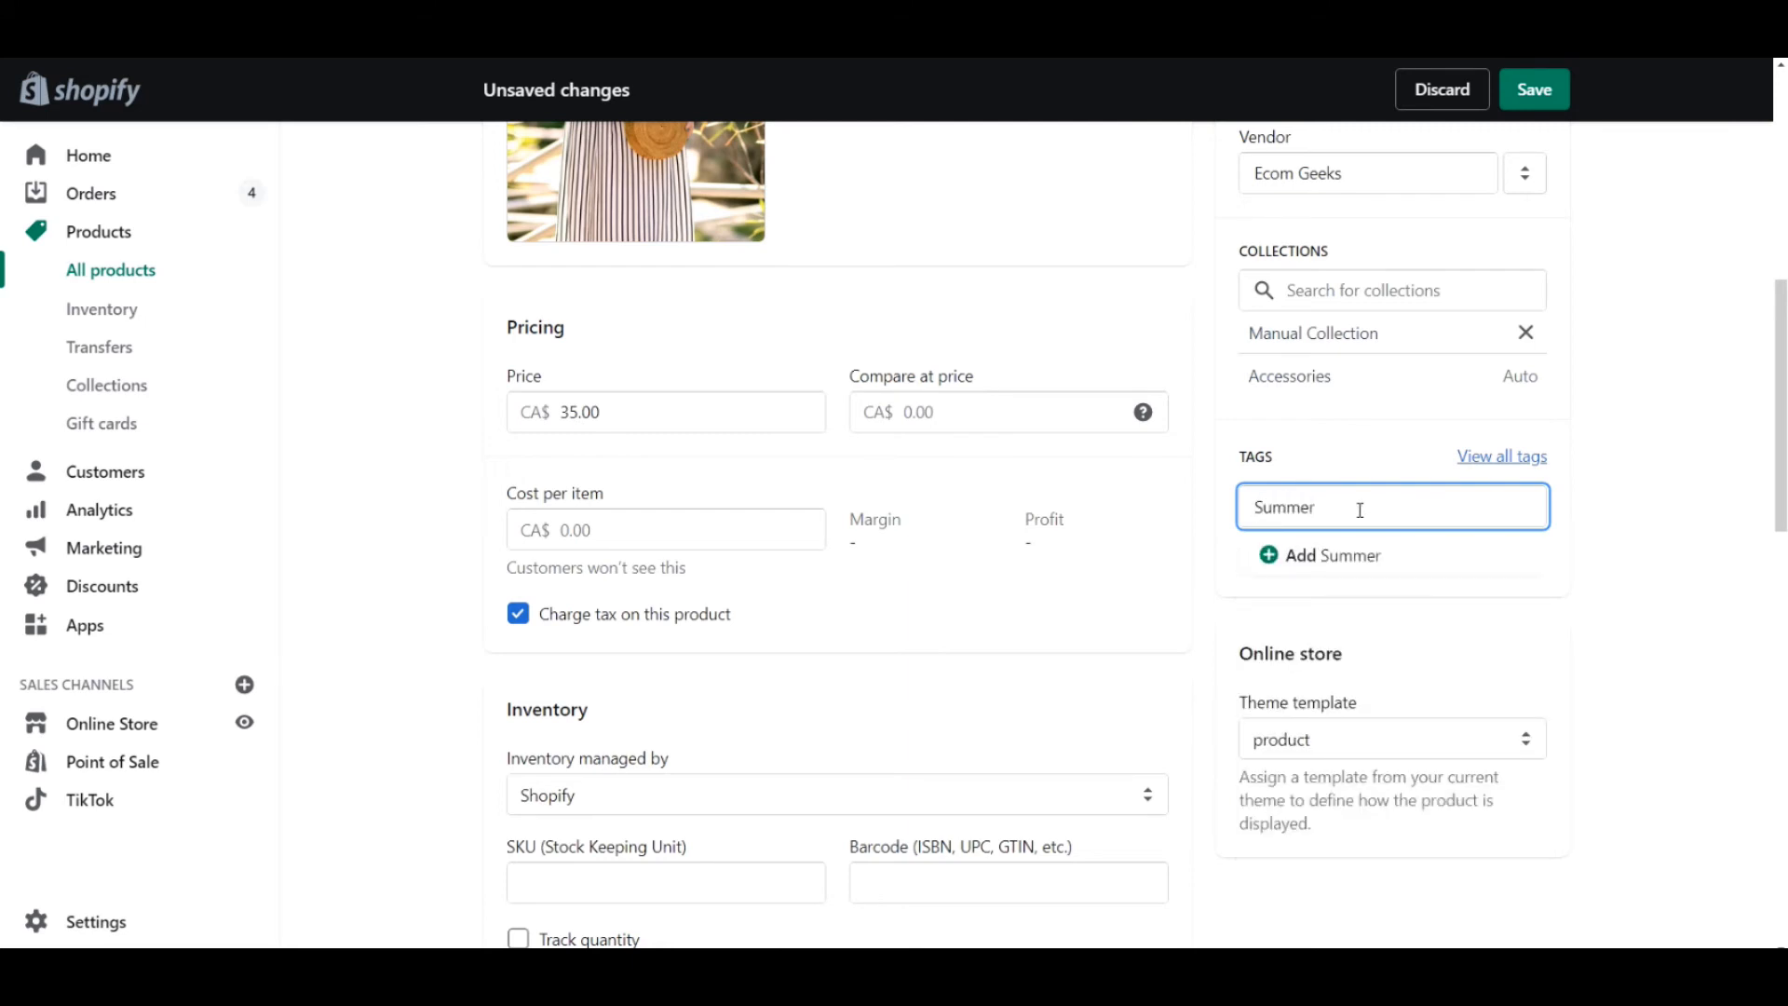
pyautogui.press('Return')
pyautogui.write('A')
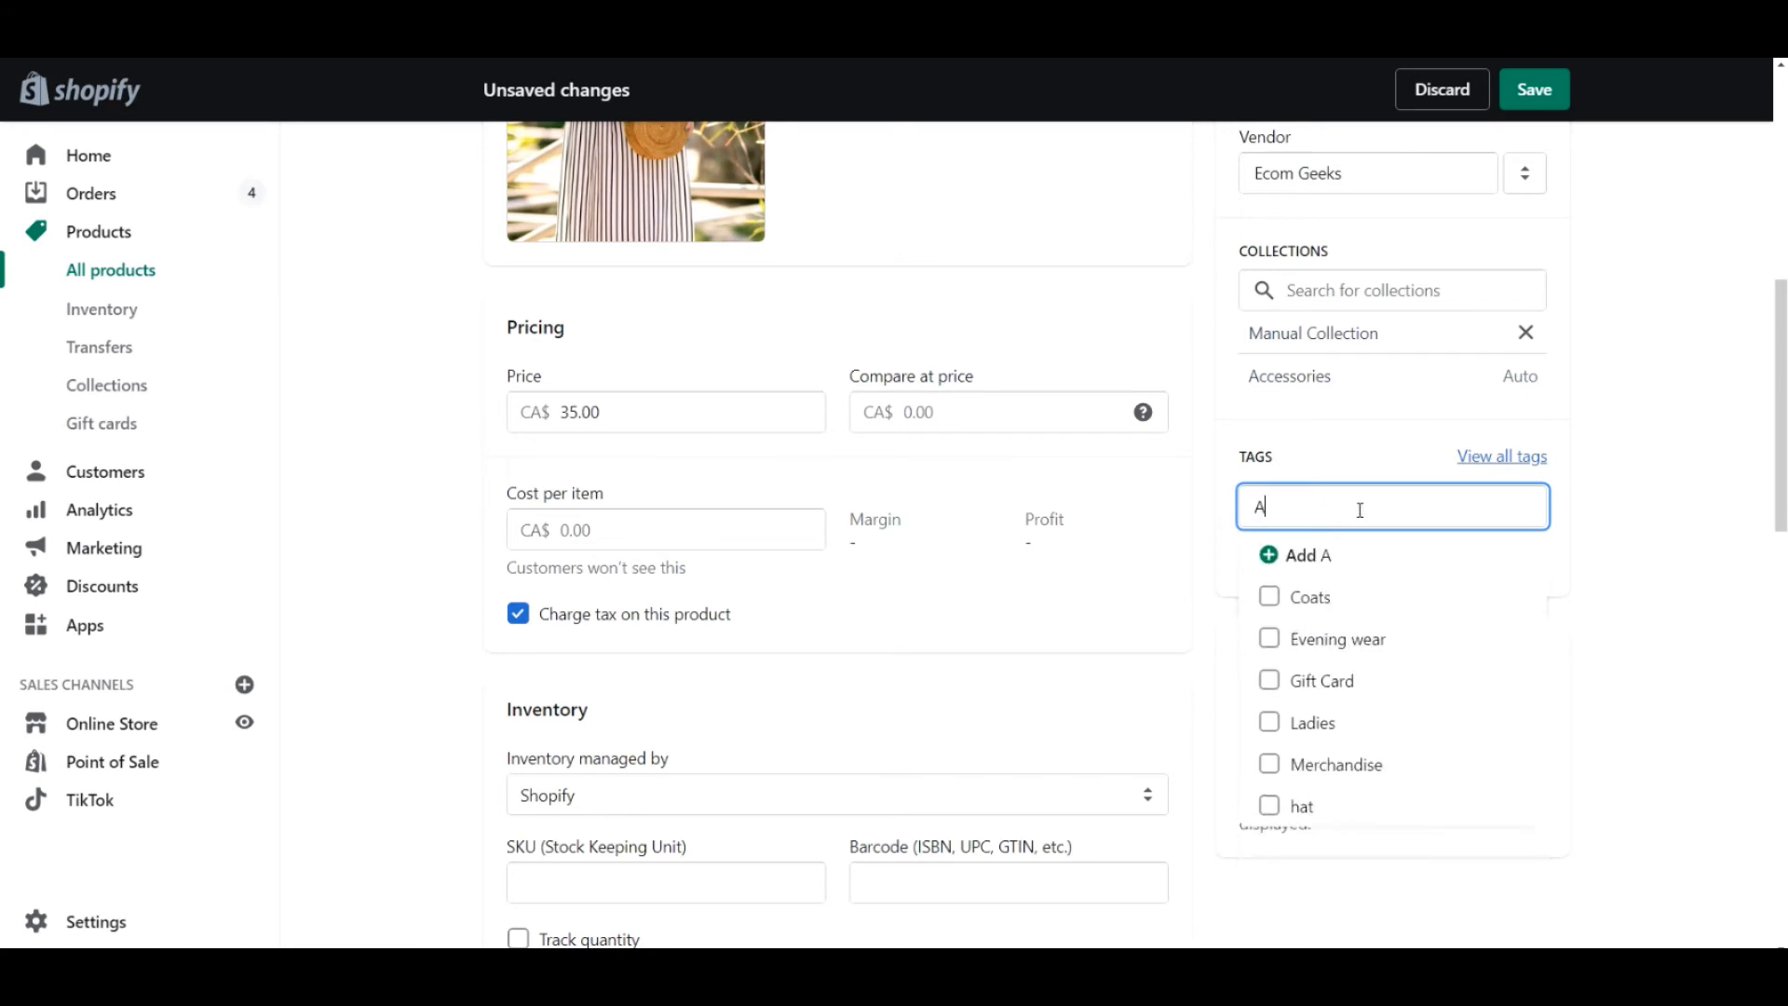
pyautogui.write('ccessory')
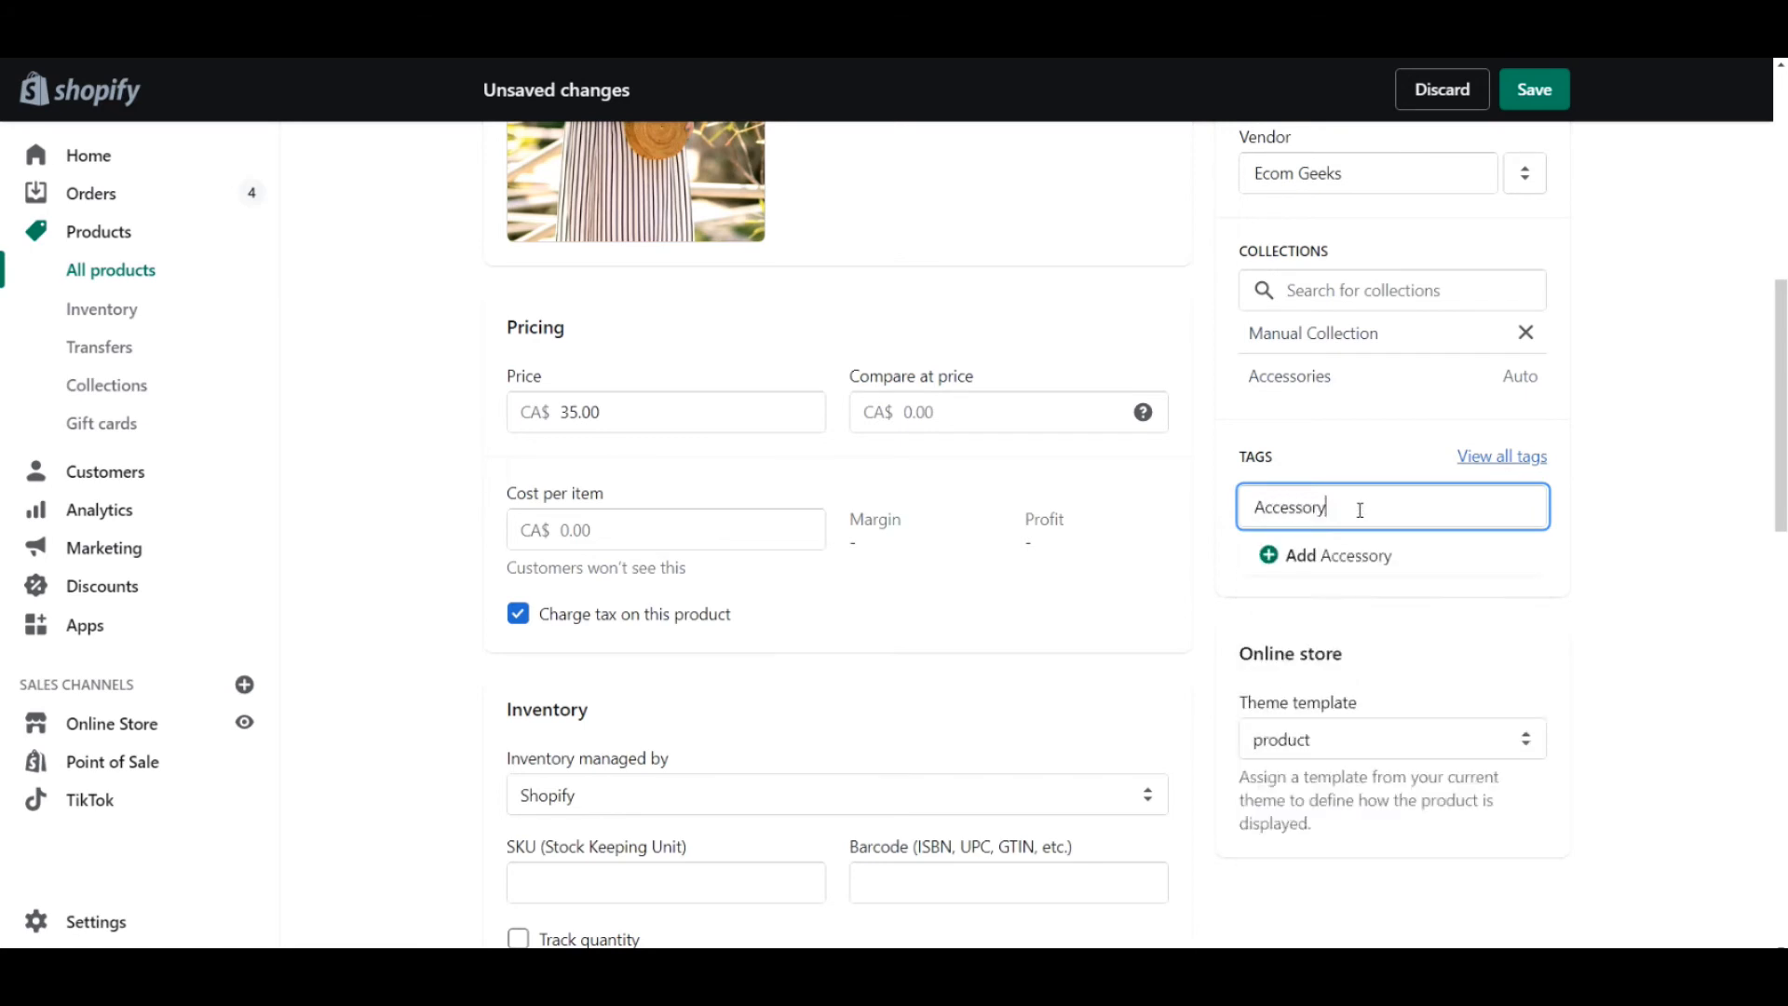
pyautogui.press('Return')
pyautogui.rightClick(1360, 510)
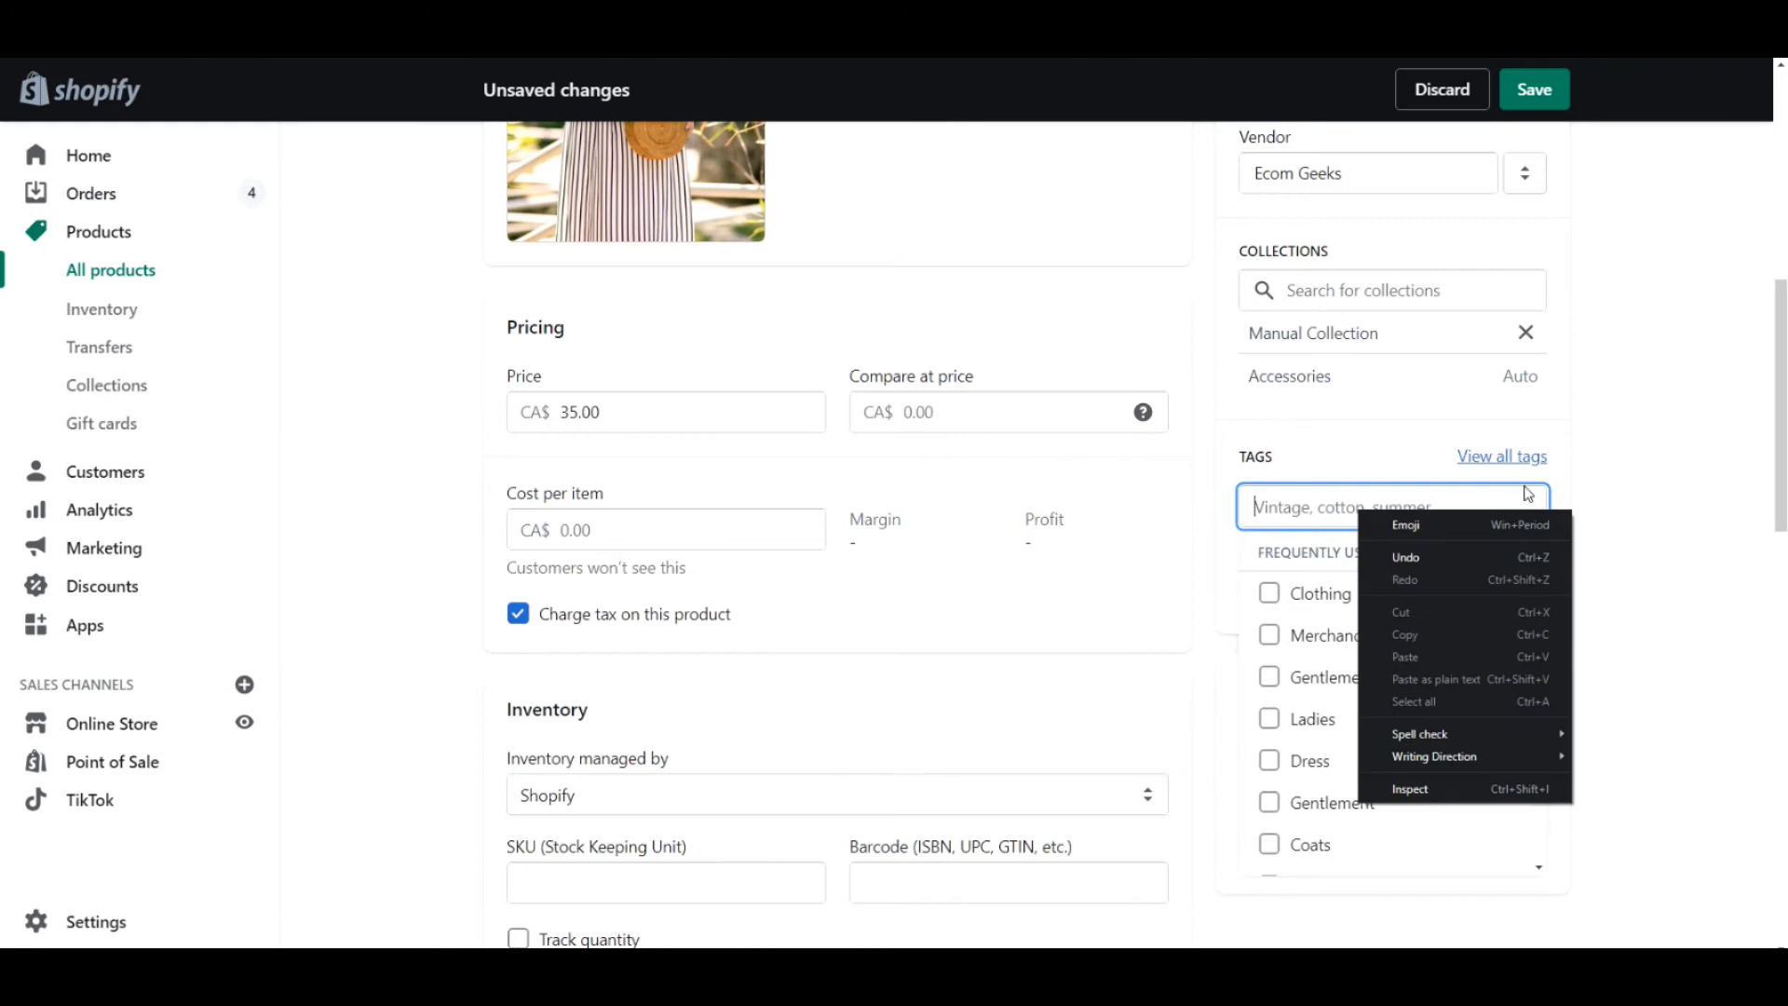
pyautogui.click(1636, 501)
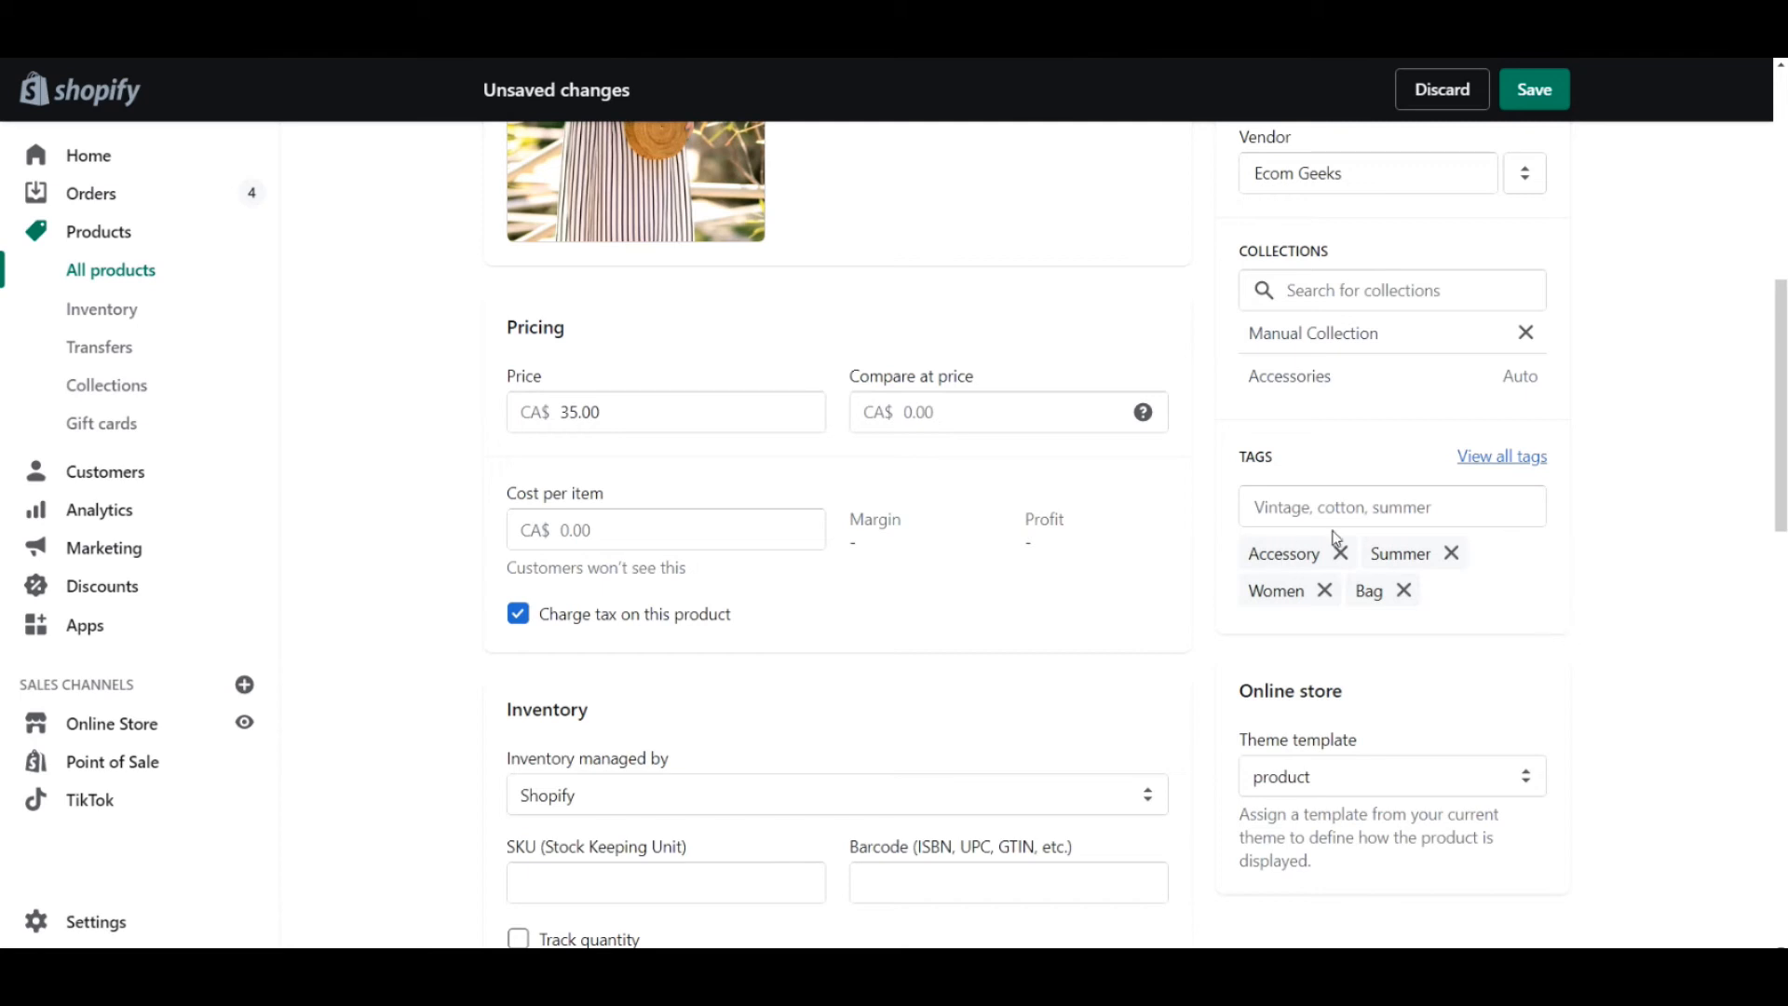
pyautogui.click(1534, 92)
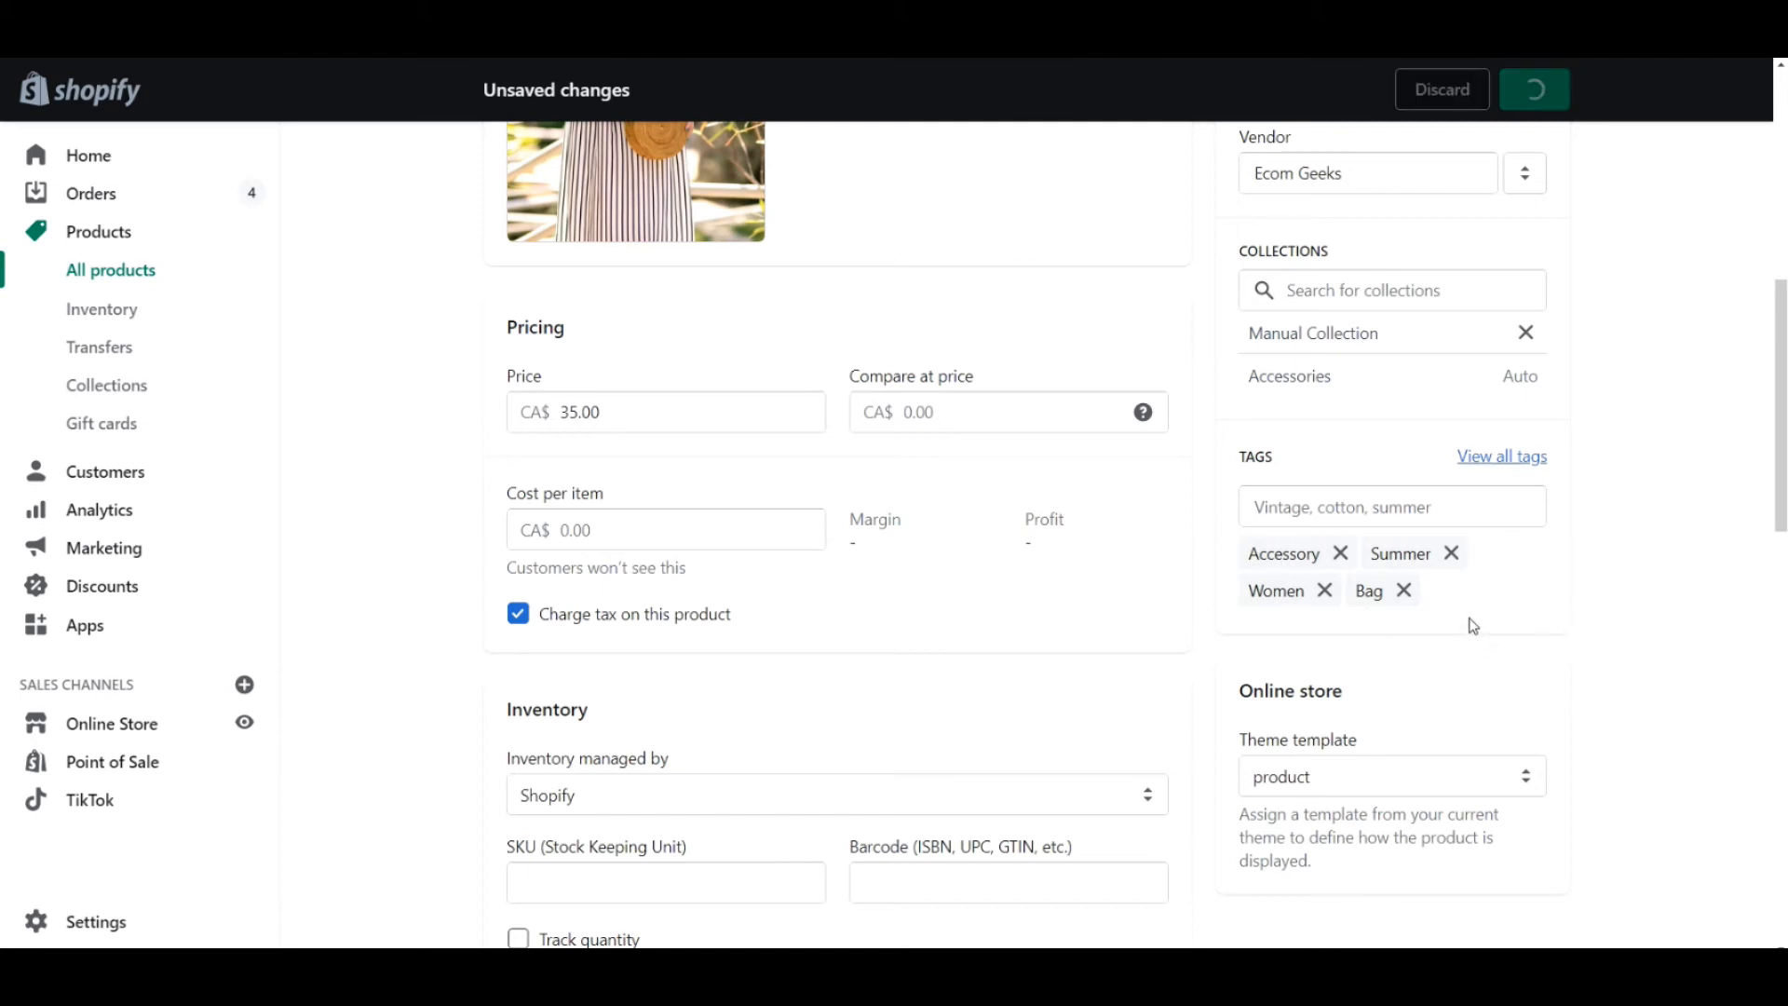
pyautogui.scroll(-5, 1444, 698)
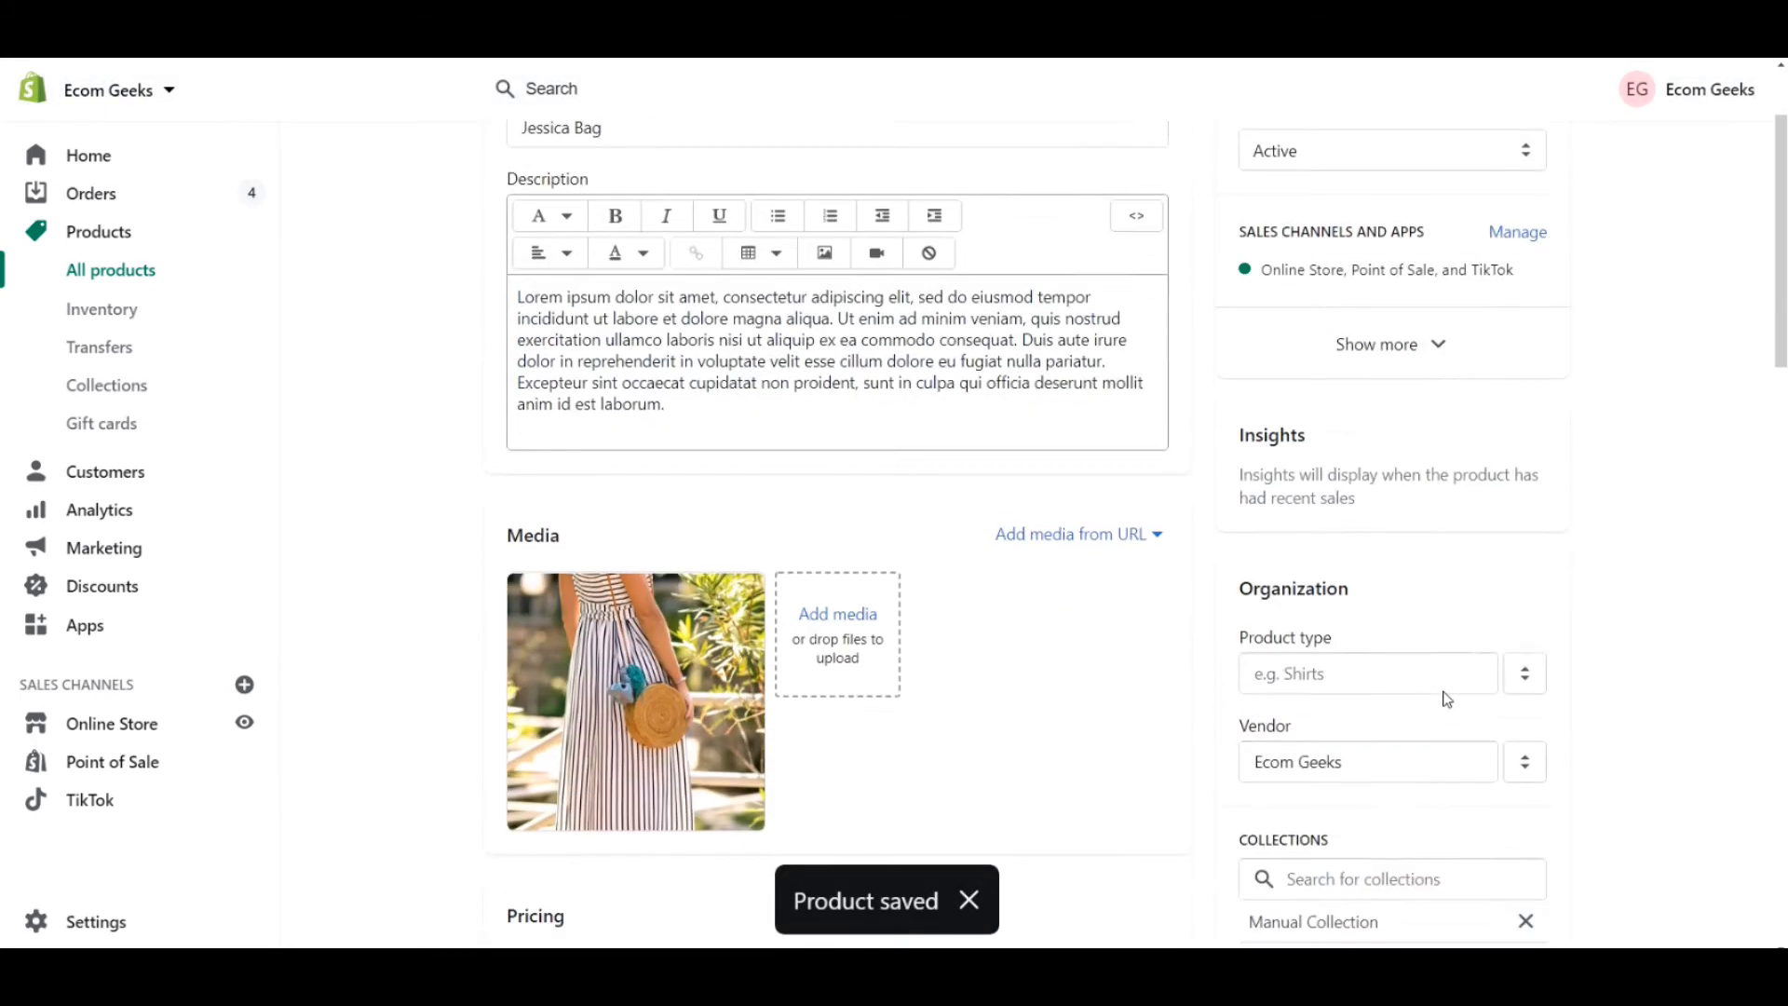
pyautogui.scroll(-2, 1459, 689)
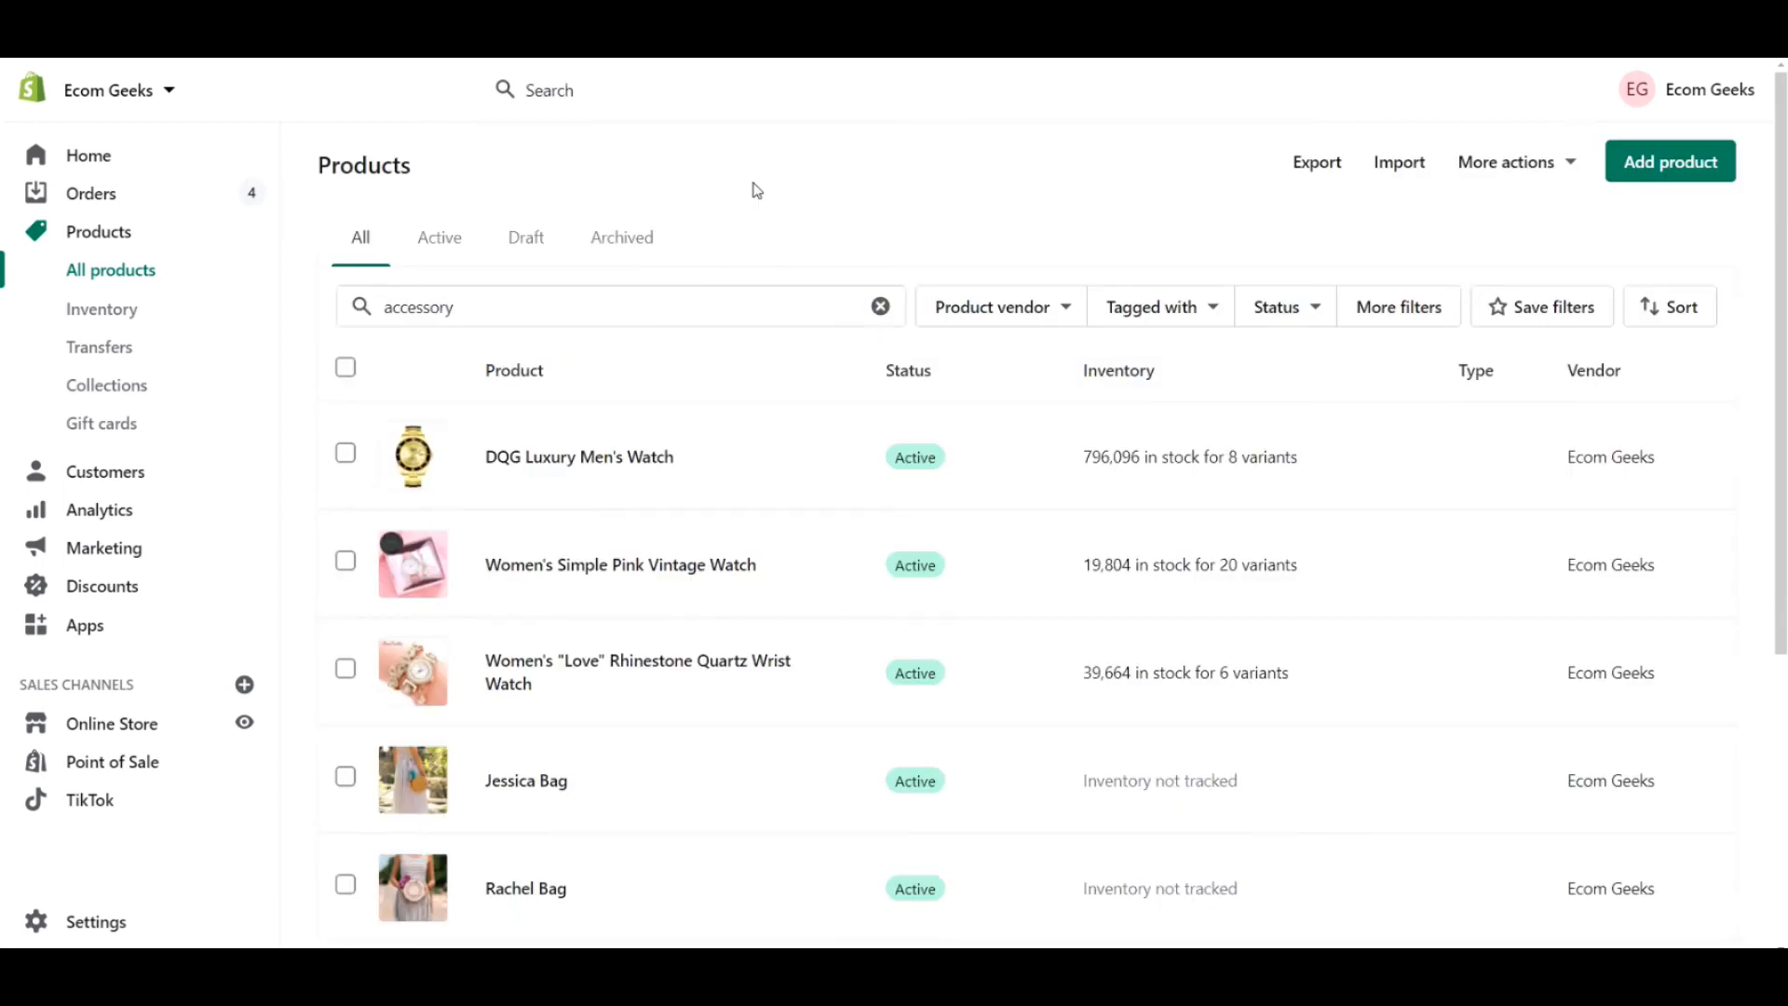
# Look through the products matching the "accessory" search in the product list
pyautogui.scroll(-4, 756, 190)
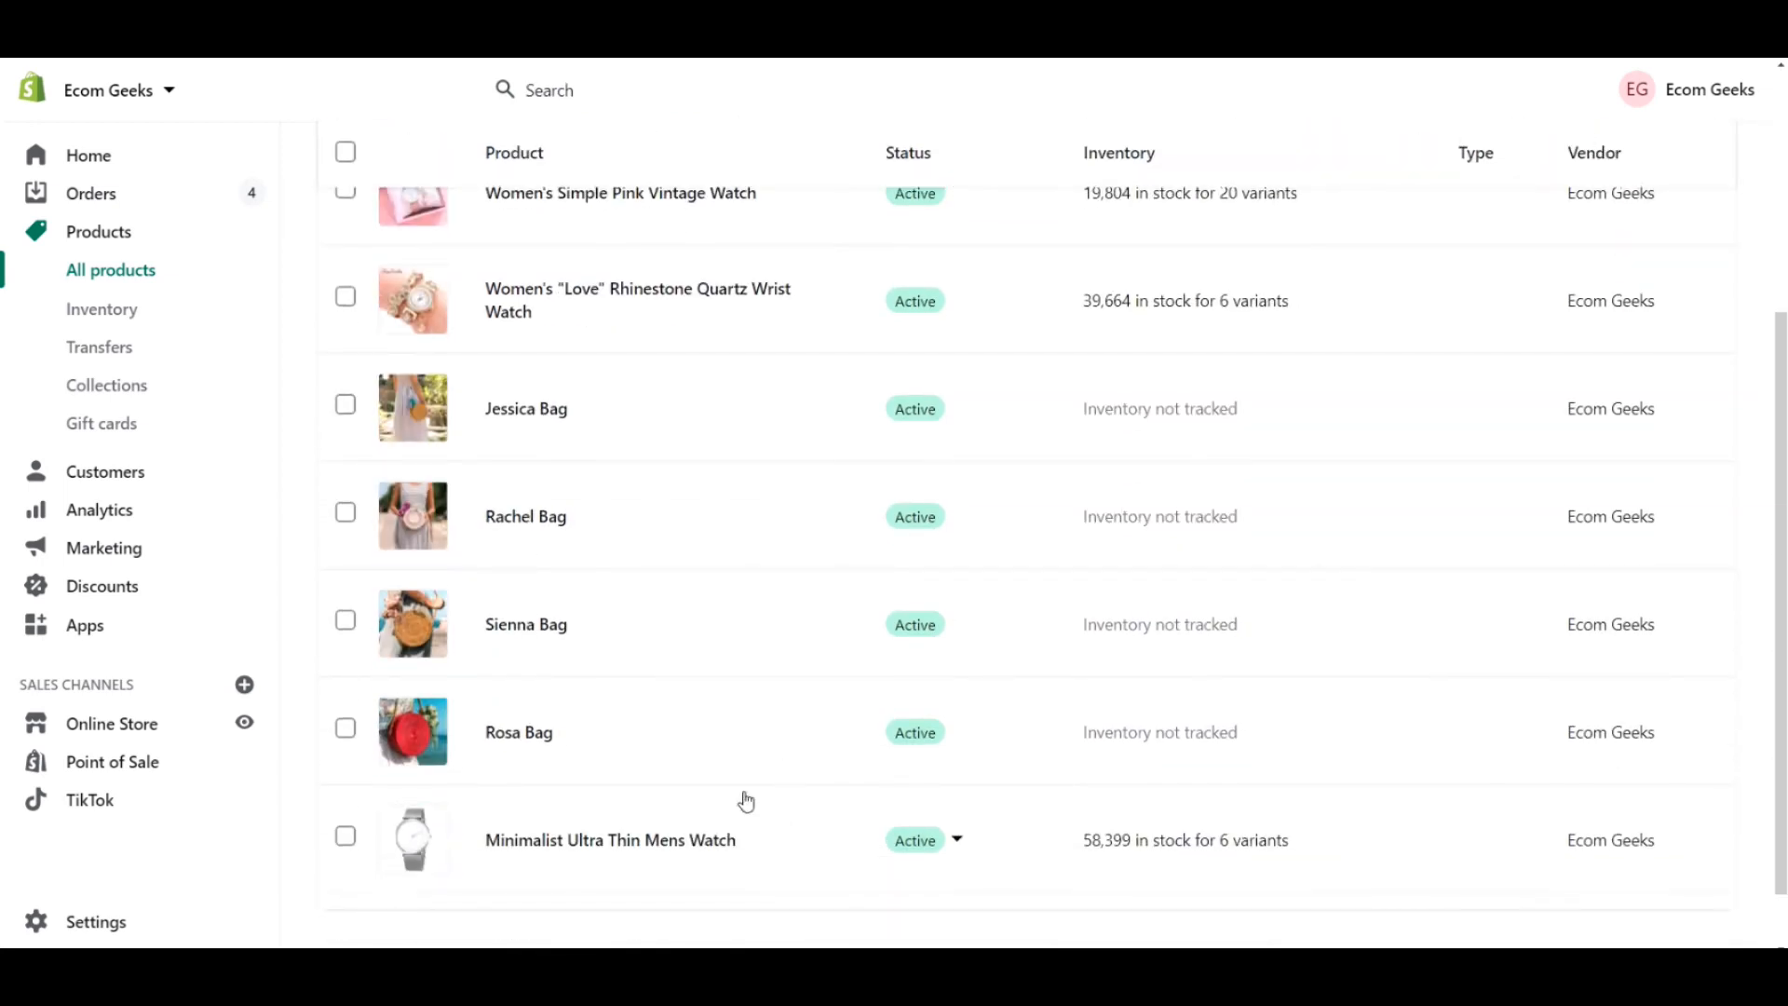
pyautogui.scroll(3, 741, 801)
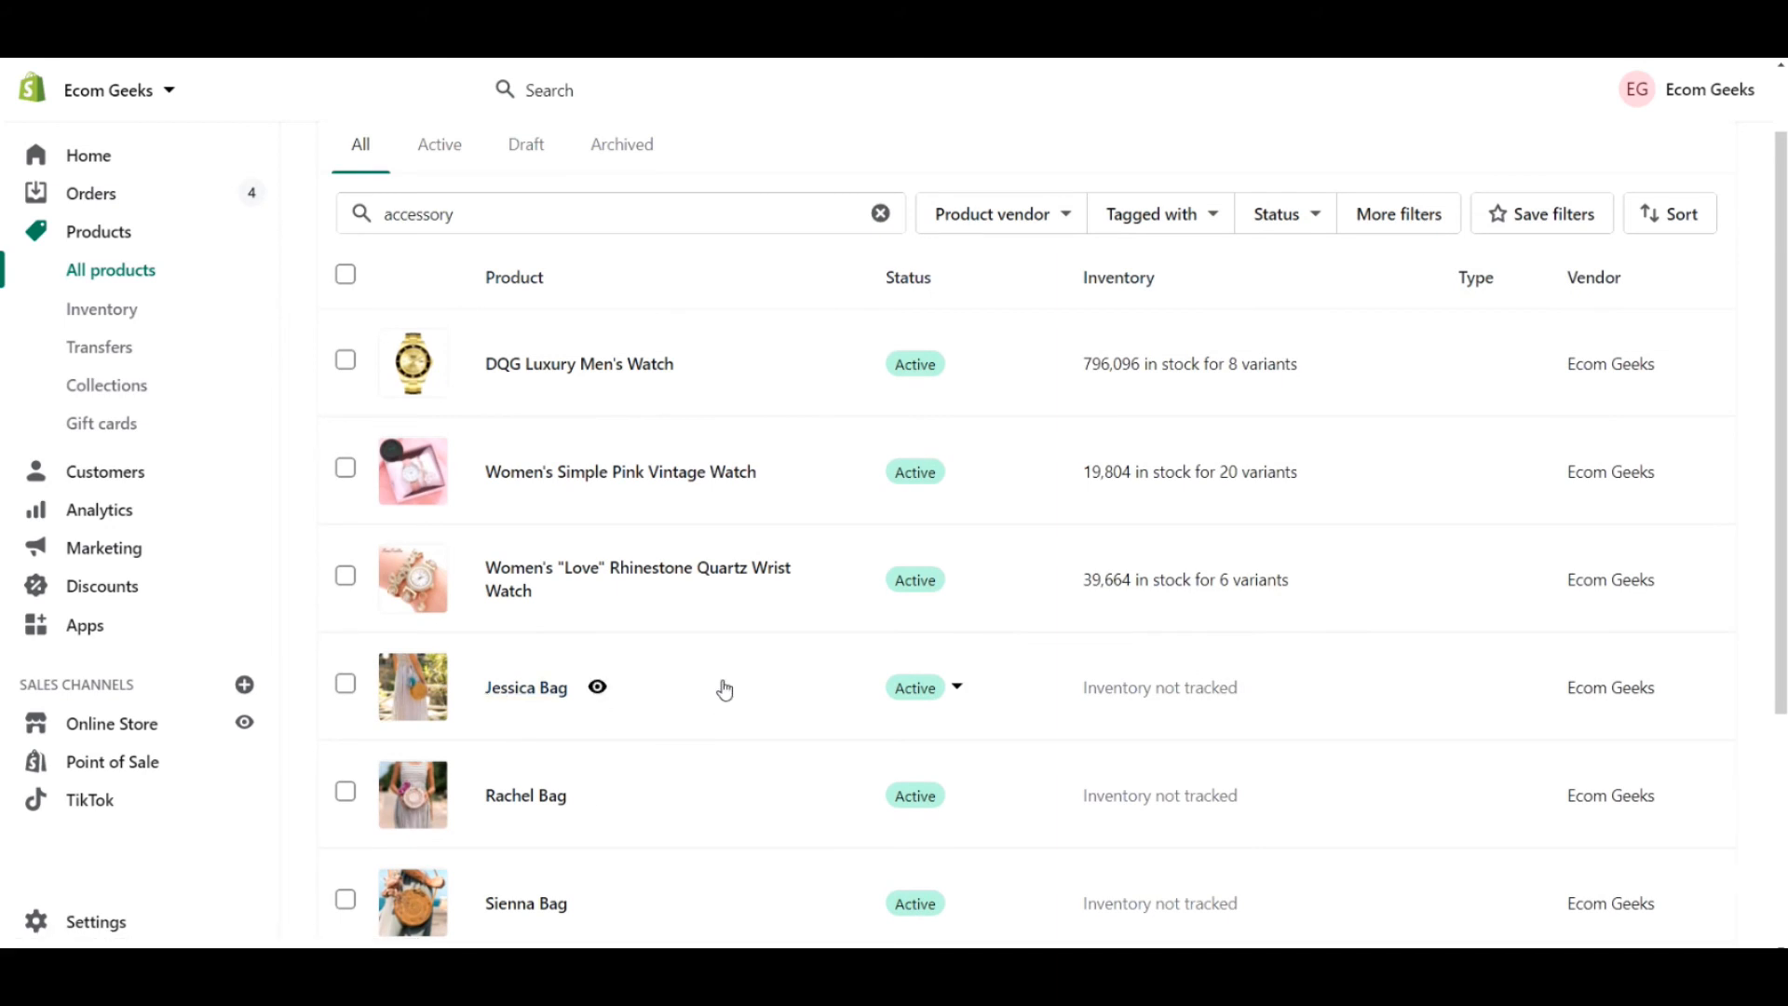
pyautogui.scroll(-4, 713, 363)
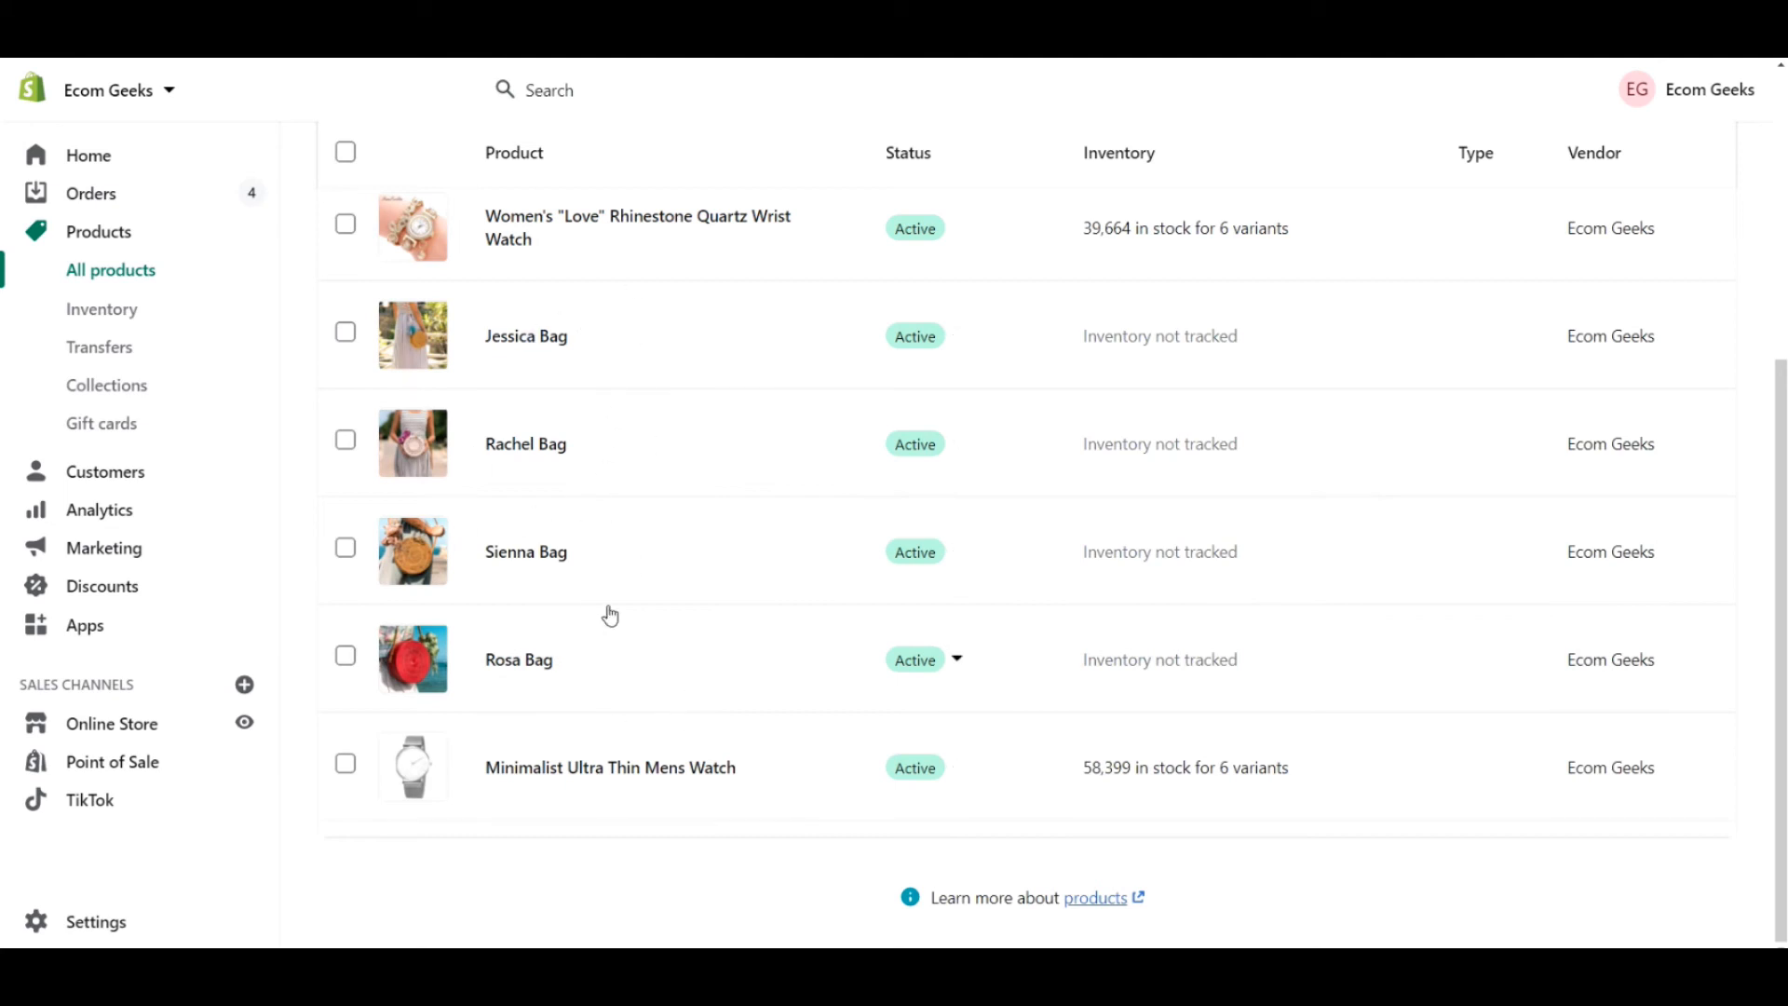
pyautogui.scroll(5, 615, 620)
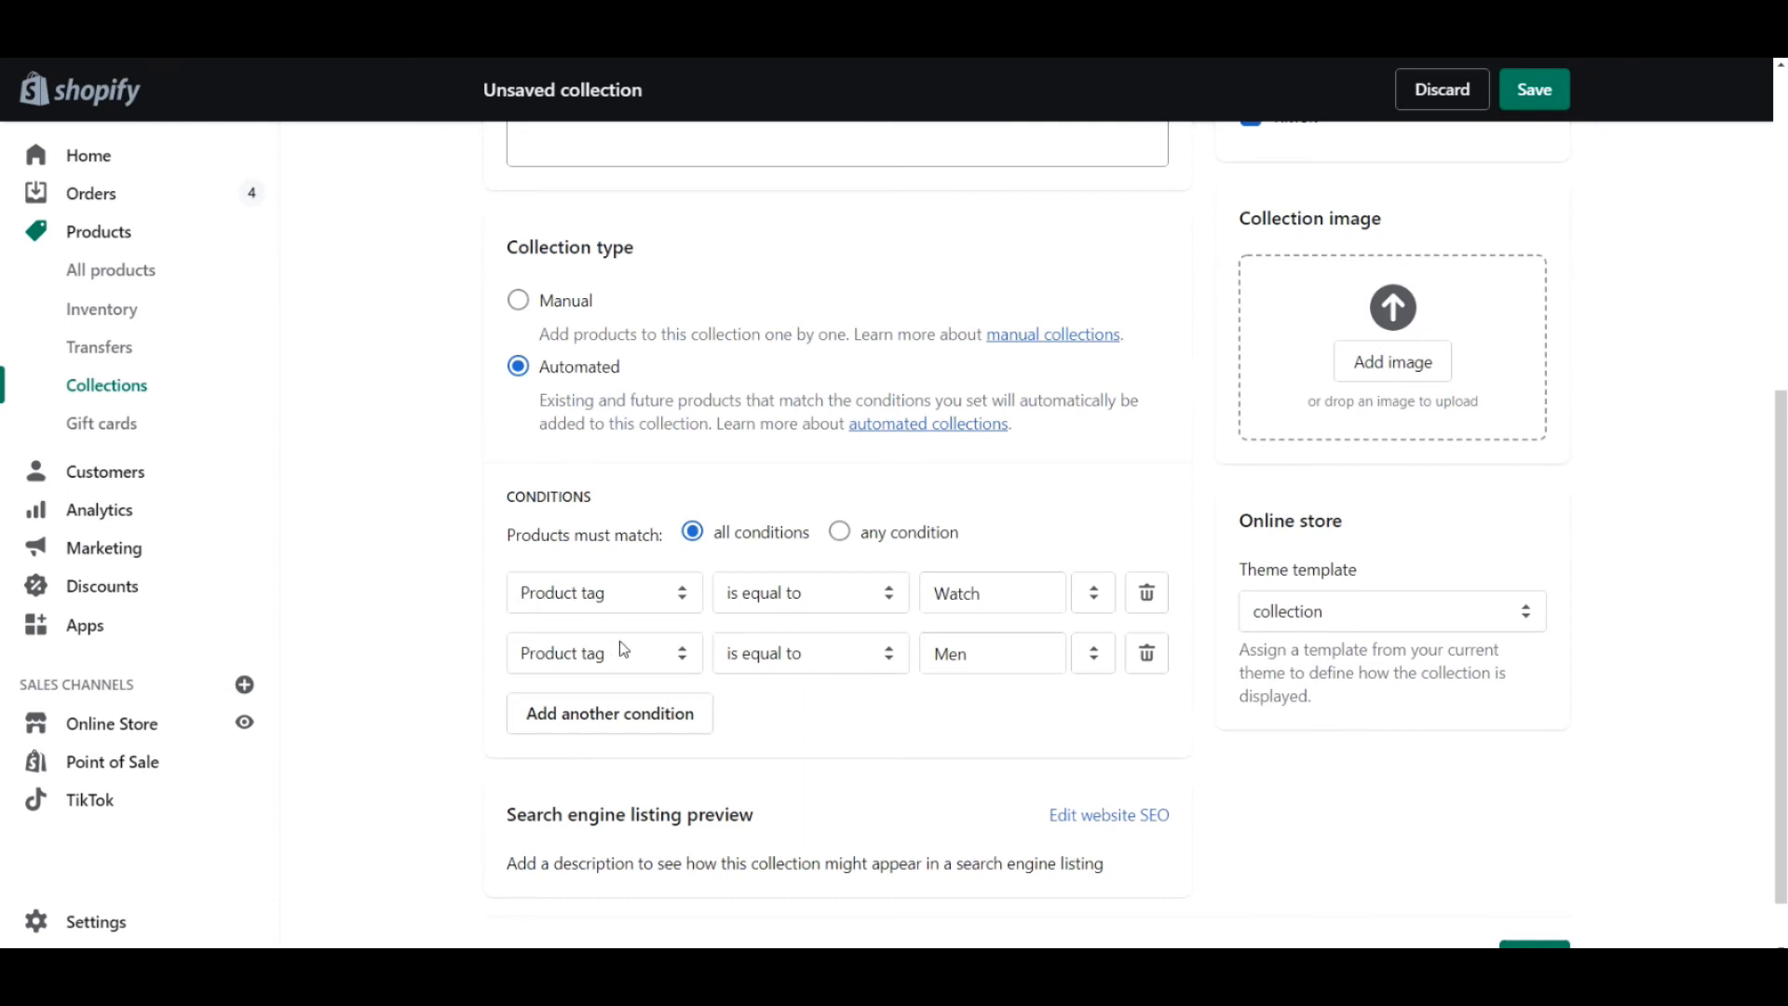
# Save the new automated Men's Watches collection, review its products and view it in the online store
pyautogui.click(1534, 90)
pyautogui.scroll(-2, 1211, 547)
pyautogui.scroll(-6, 1211, 547)
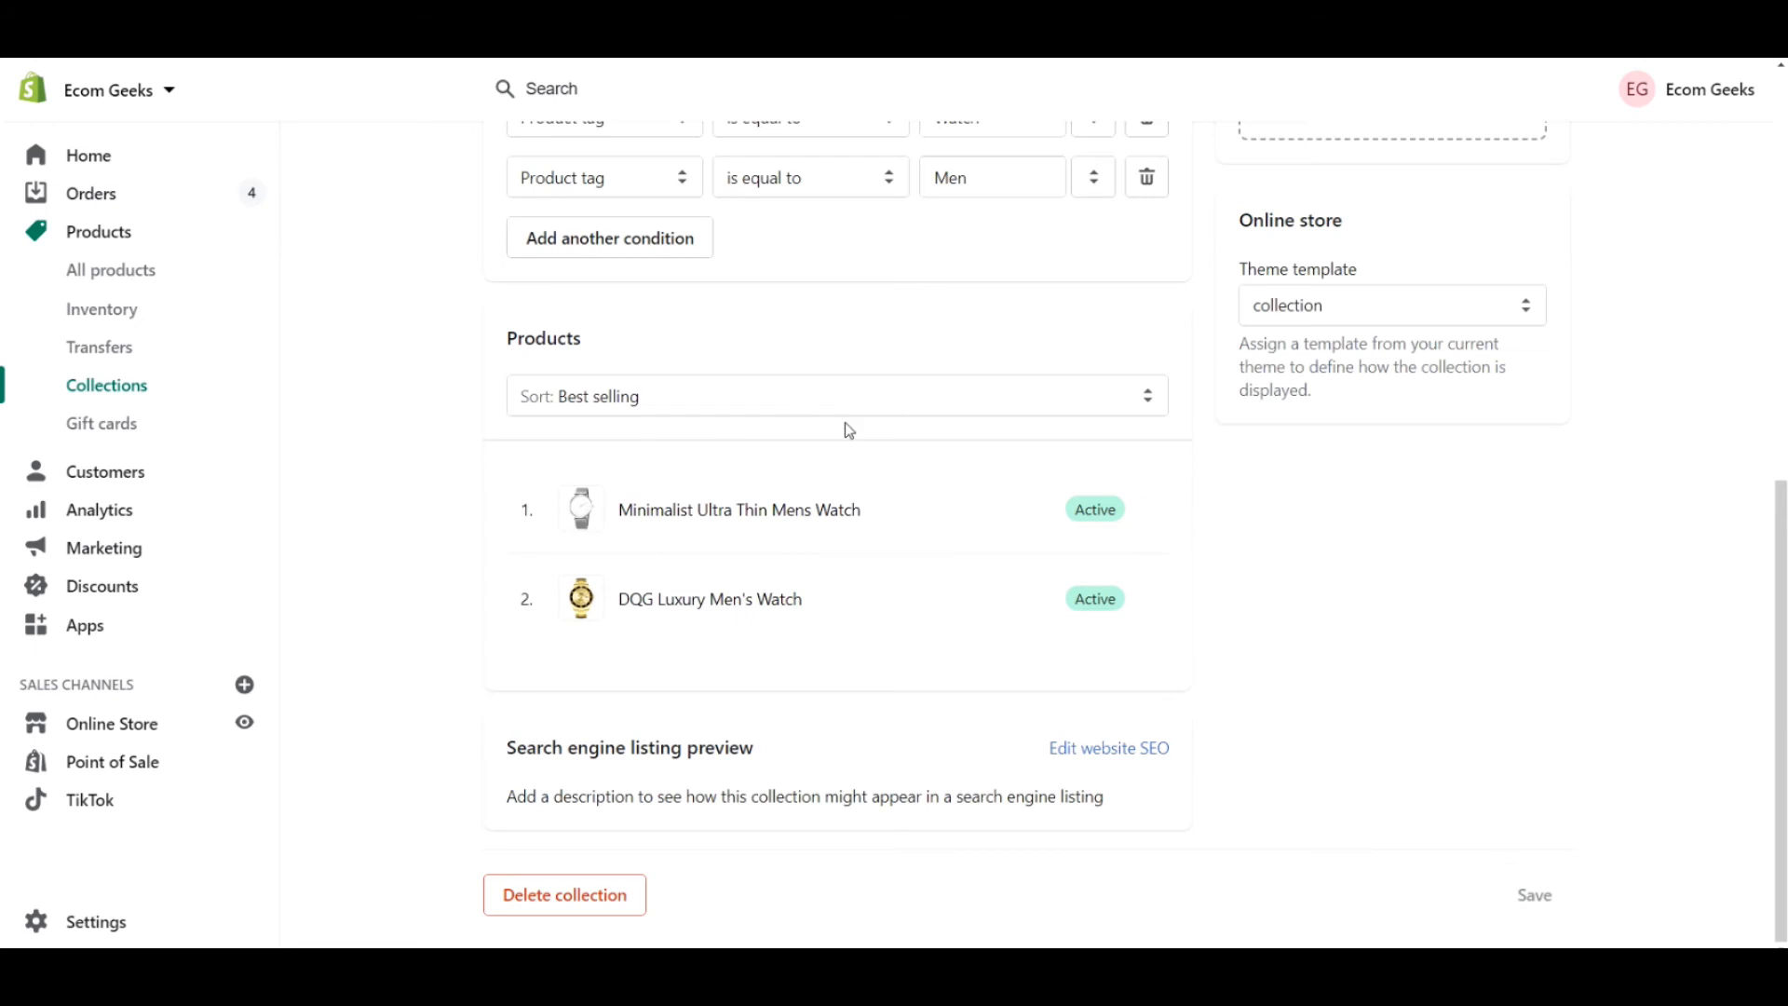
pyautogui.scroll(7, 1524, 590)
pyautogui.scroll(2, 1580, 335)
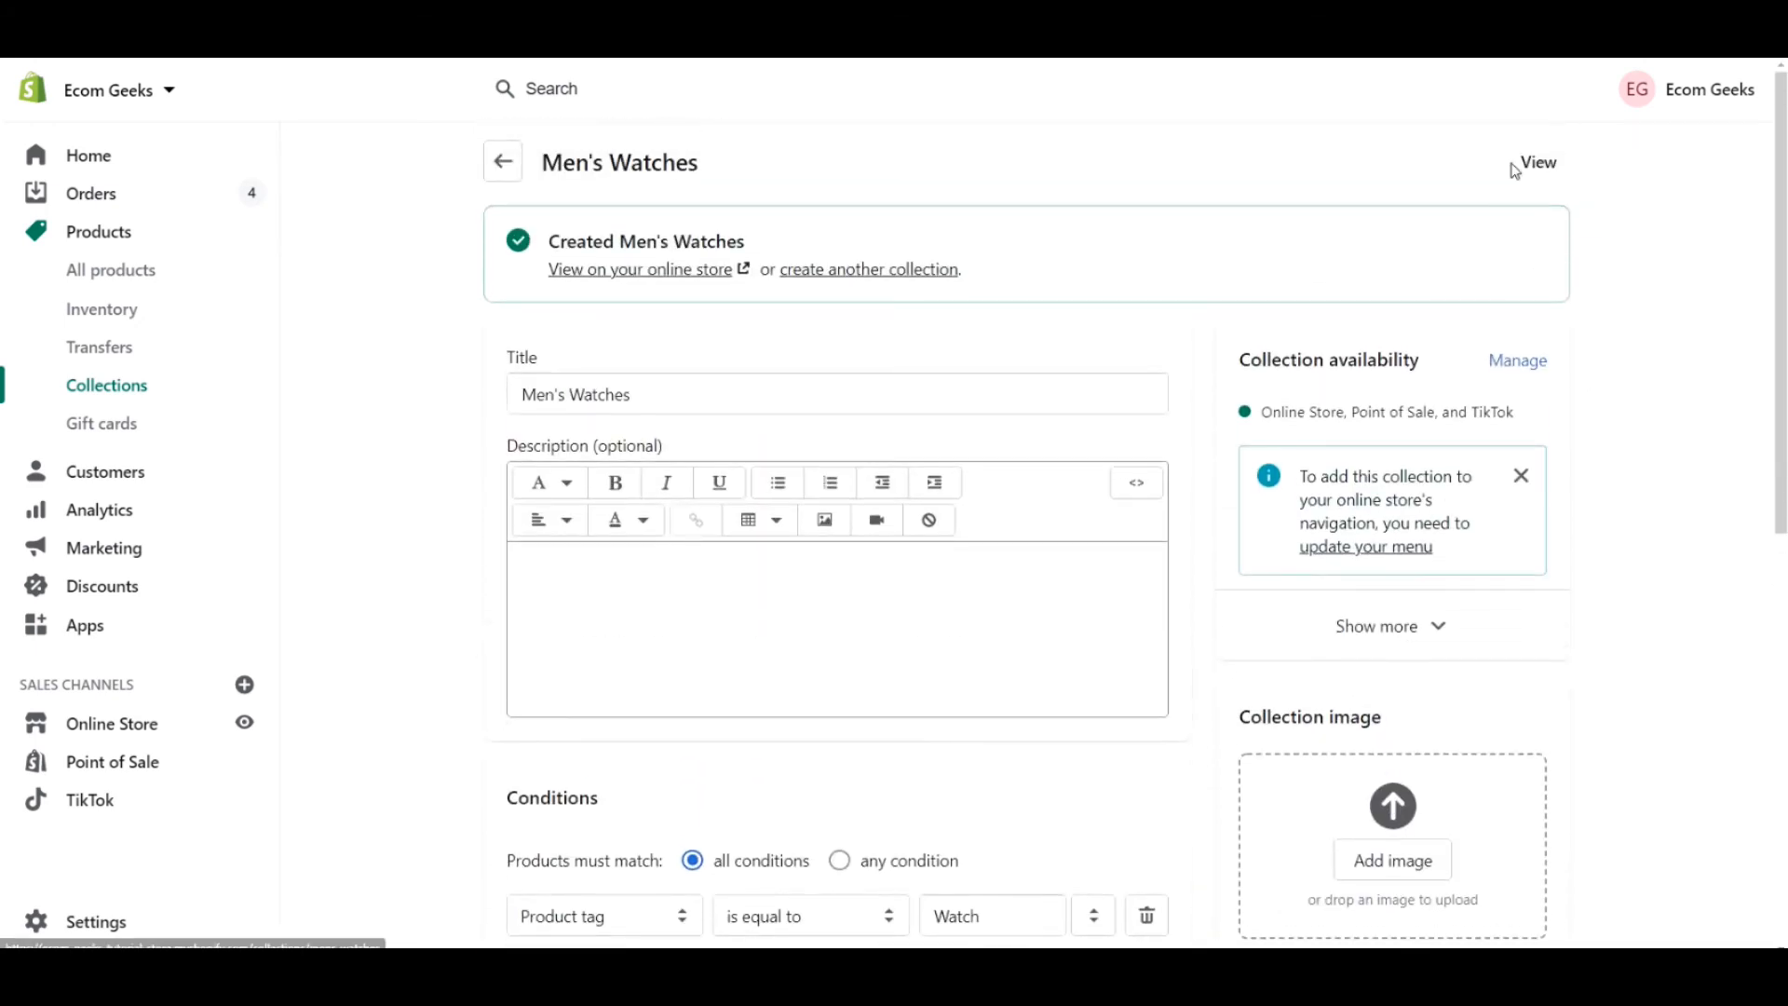
pyautogui.click(1527, 160)
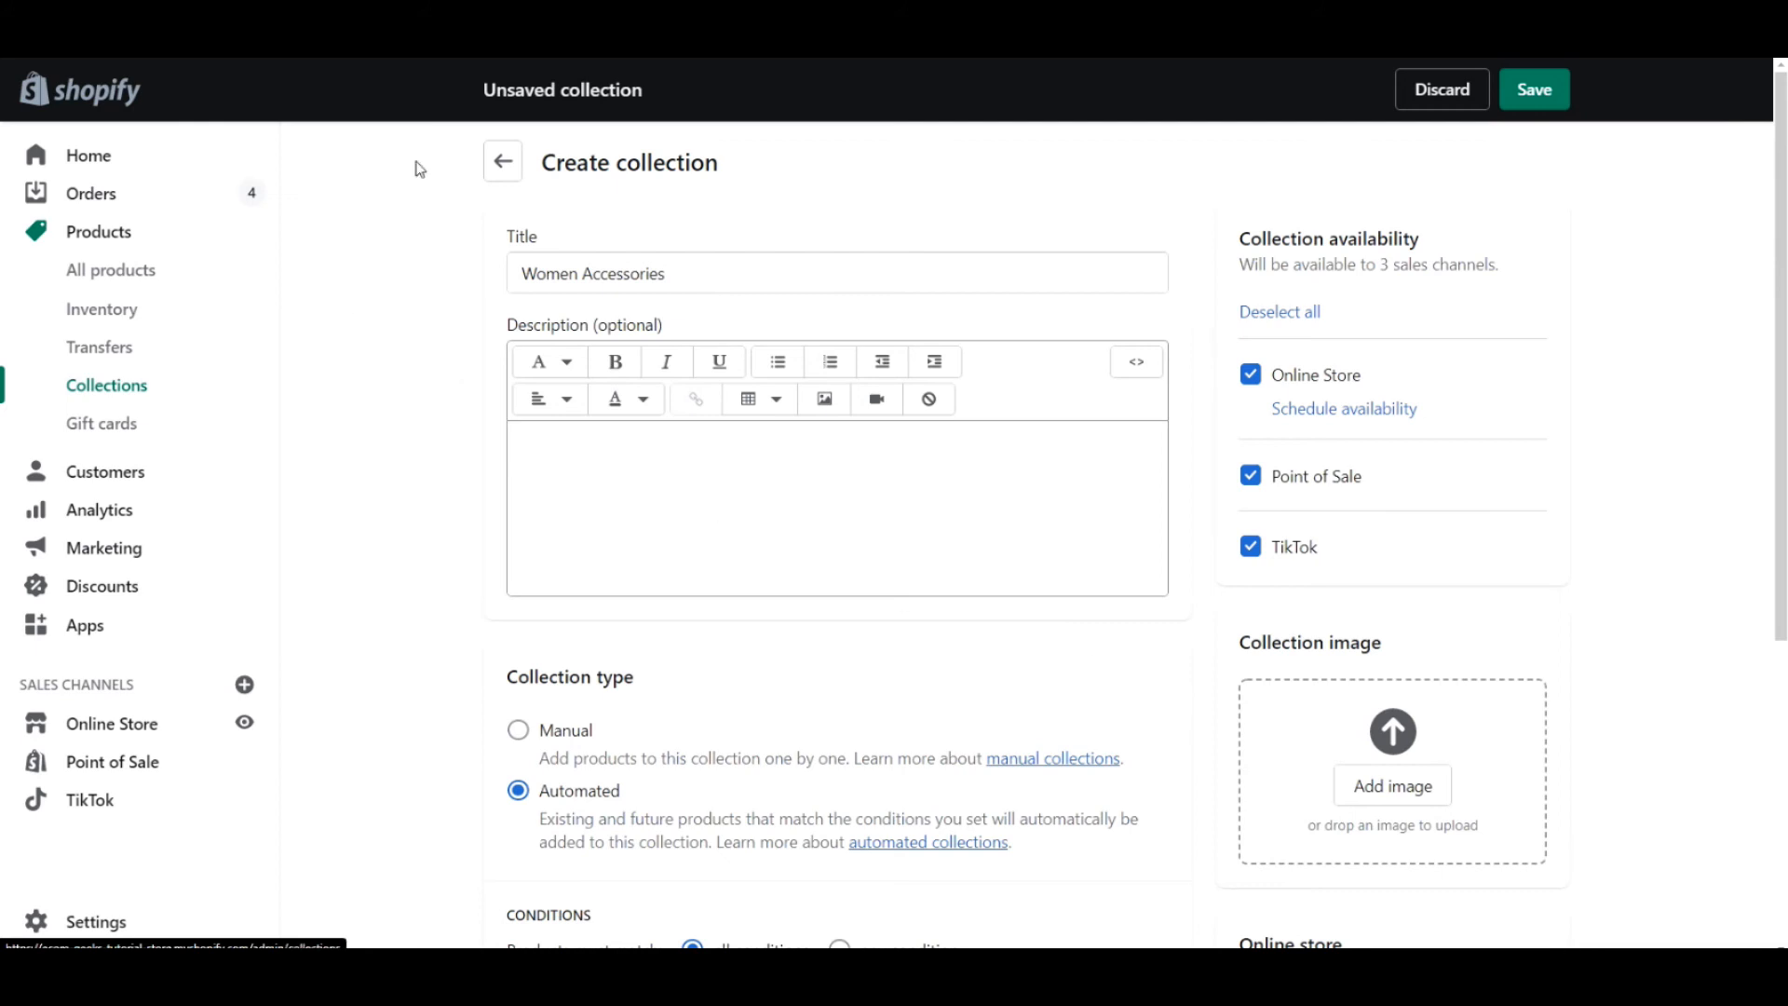
# Check the title and tag conditions of the new automated Women Accessories collection and save it
pyautogui.moveTo(714, 282); pyautogui.dragTo(426, 271)
pyautogui.click(439, 368)
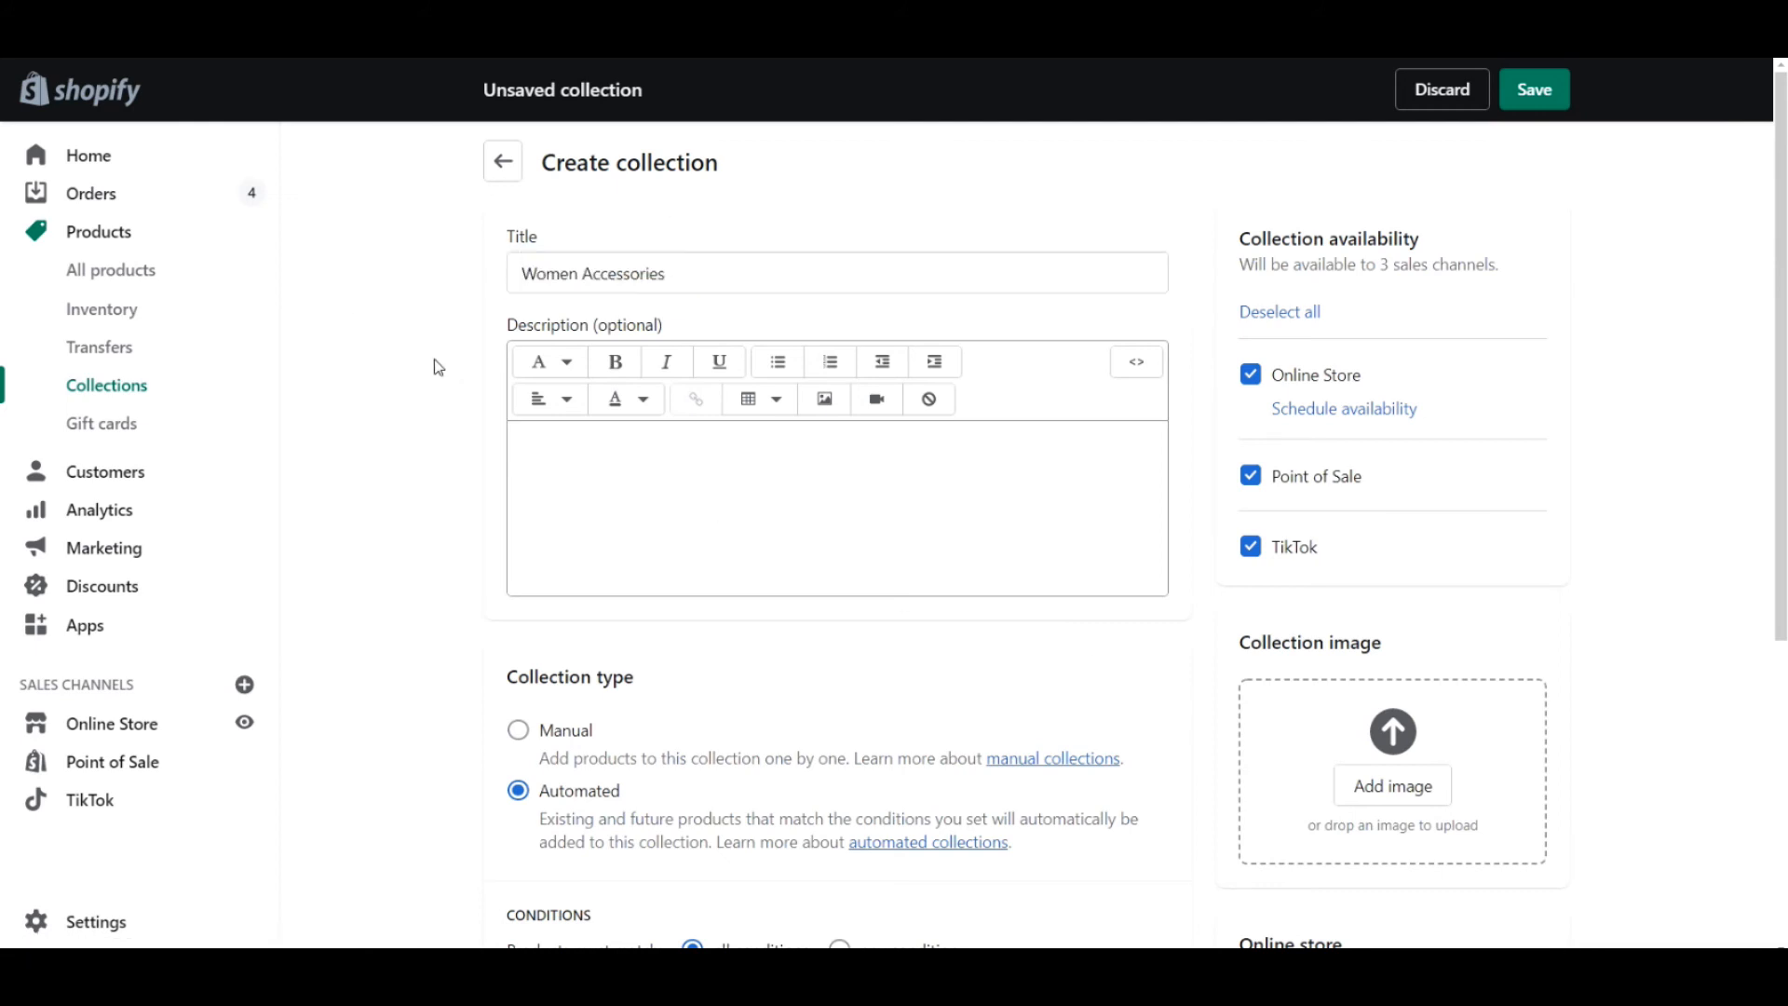
pyautogui.scroll(-5, 1684, 471)
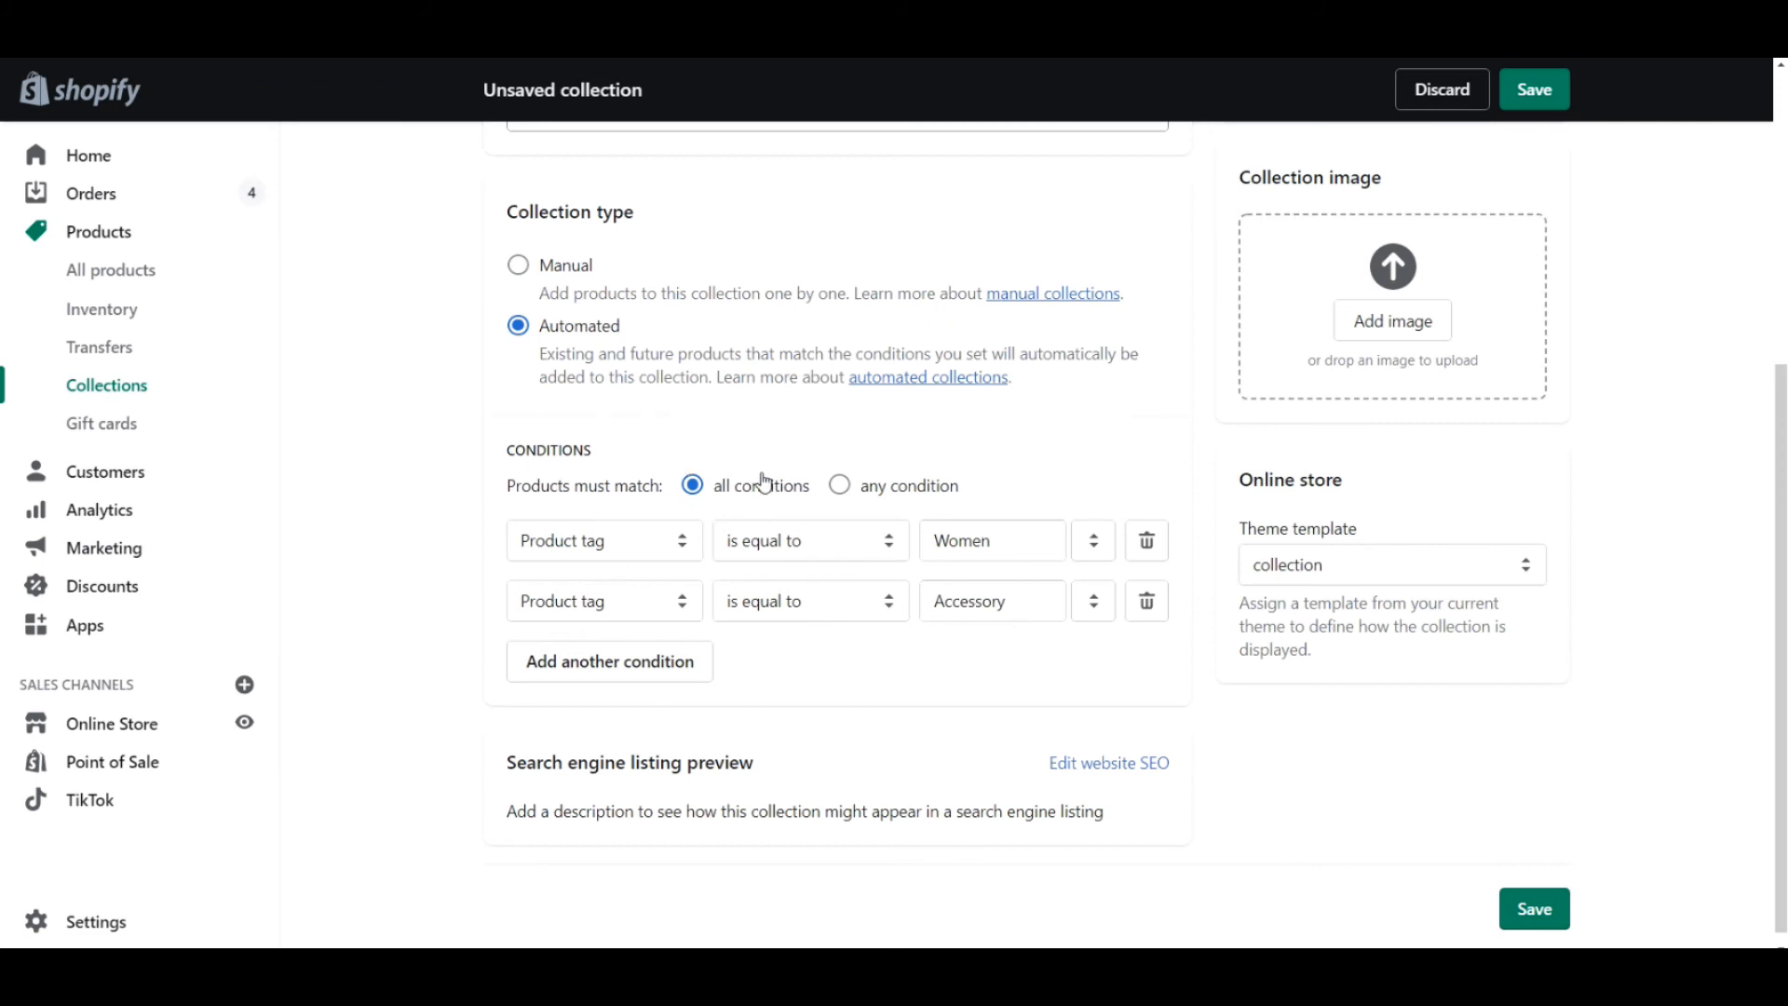
pyautogui.click(1535, 910)
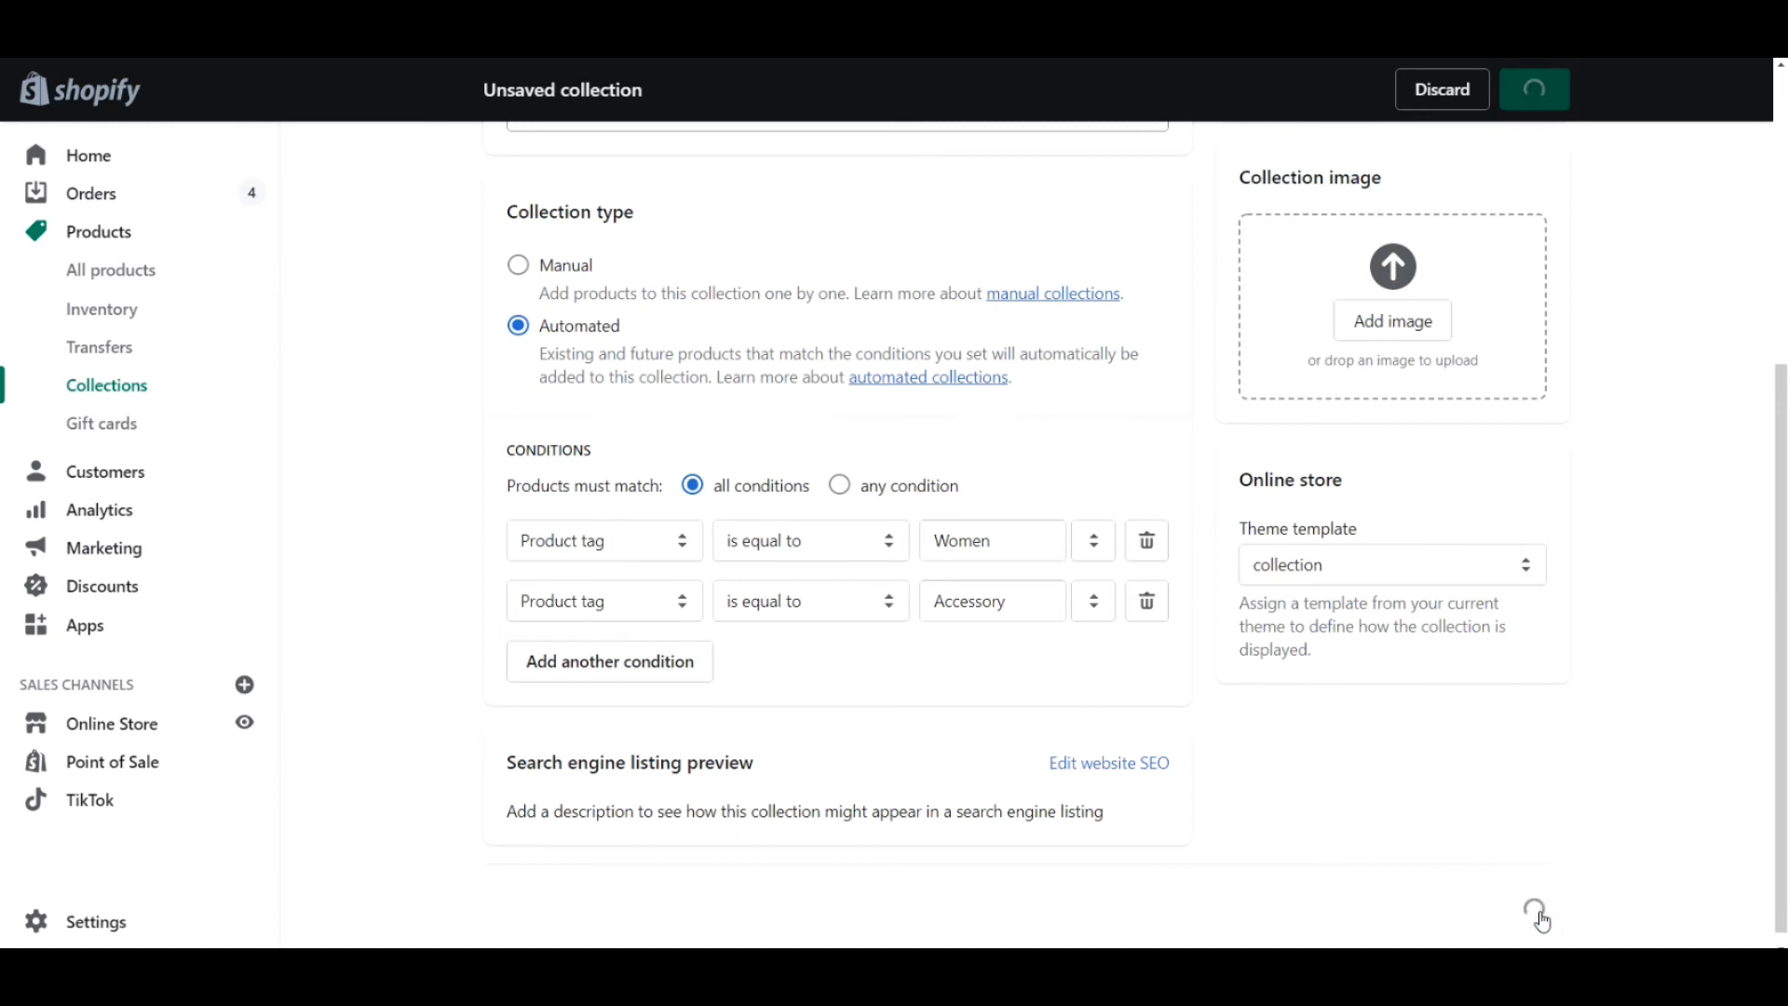
# Review the products in the saved Women Accessories collection and view the collection in the online store
pyautogui.scroll(-10, 1611, 485)
pyautogui.scroll(-2, 1613, 485)
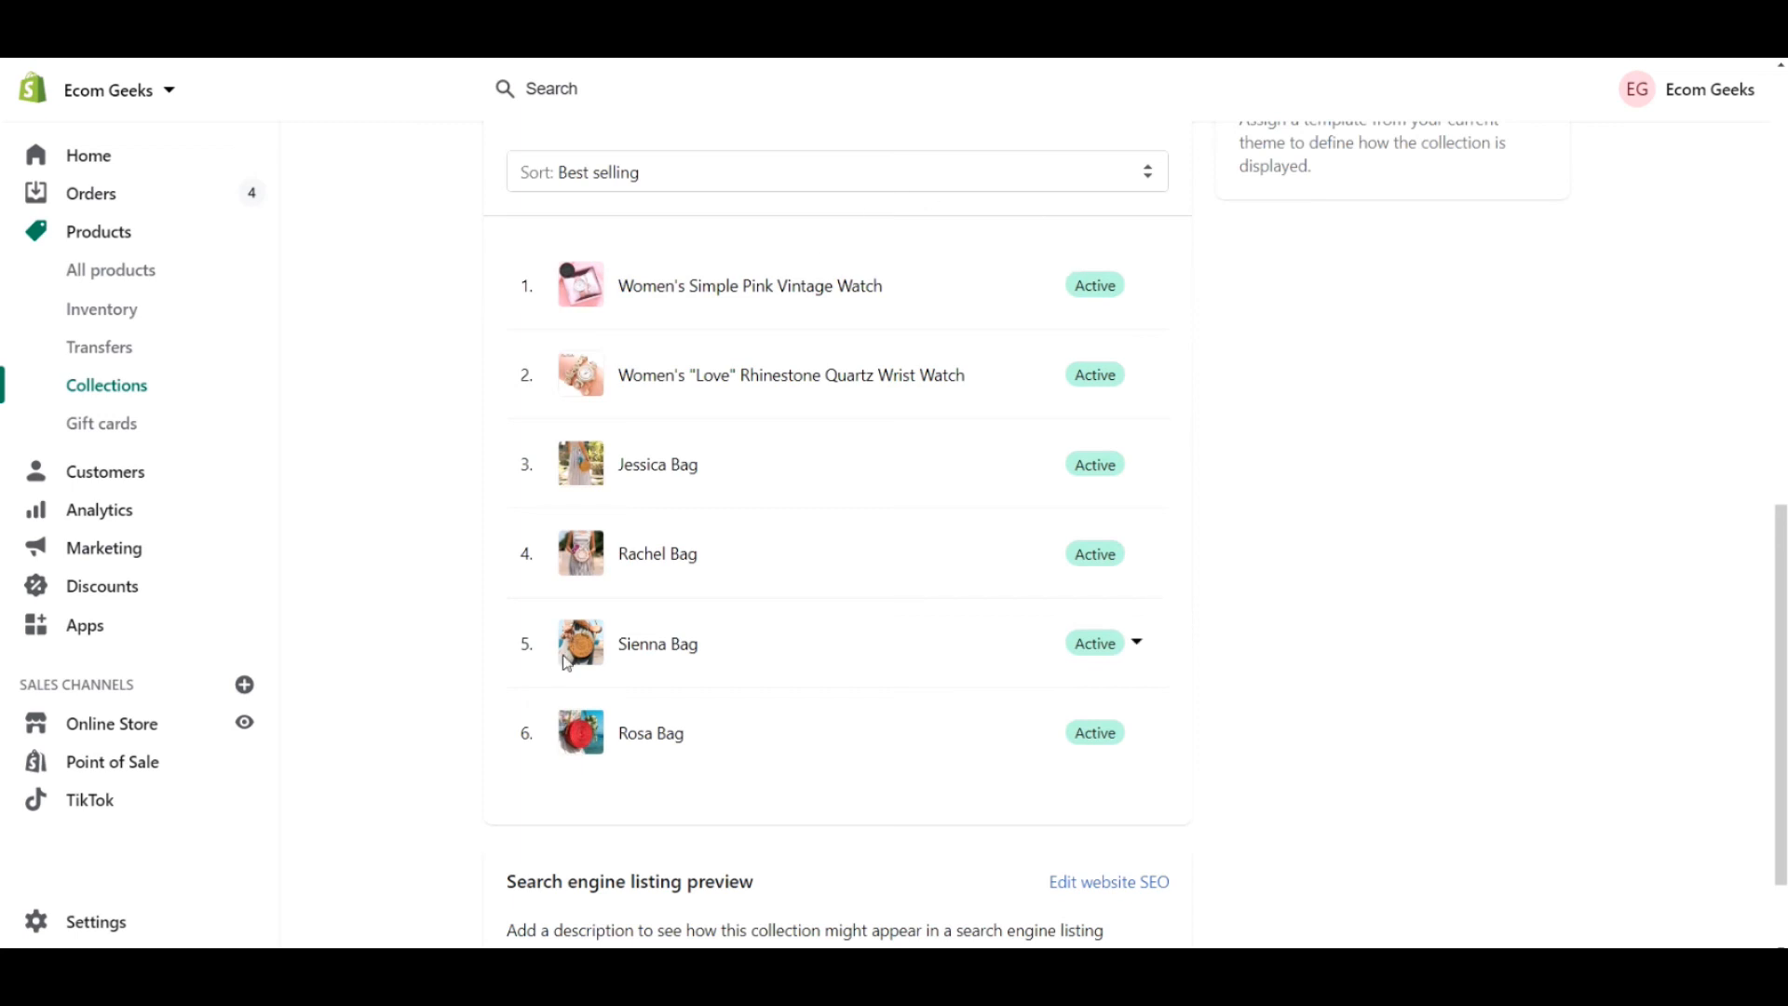
pyautogui.scroll(10, 1540, 538)
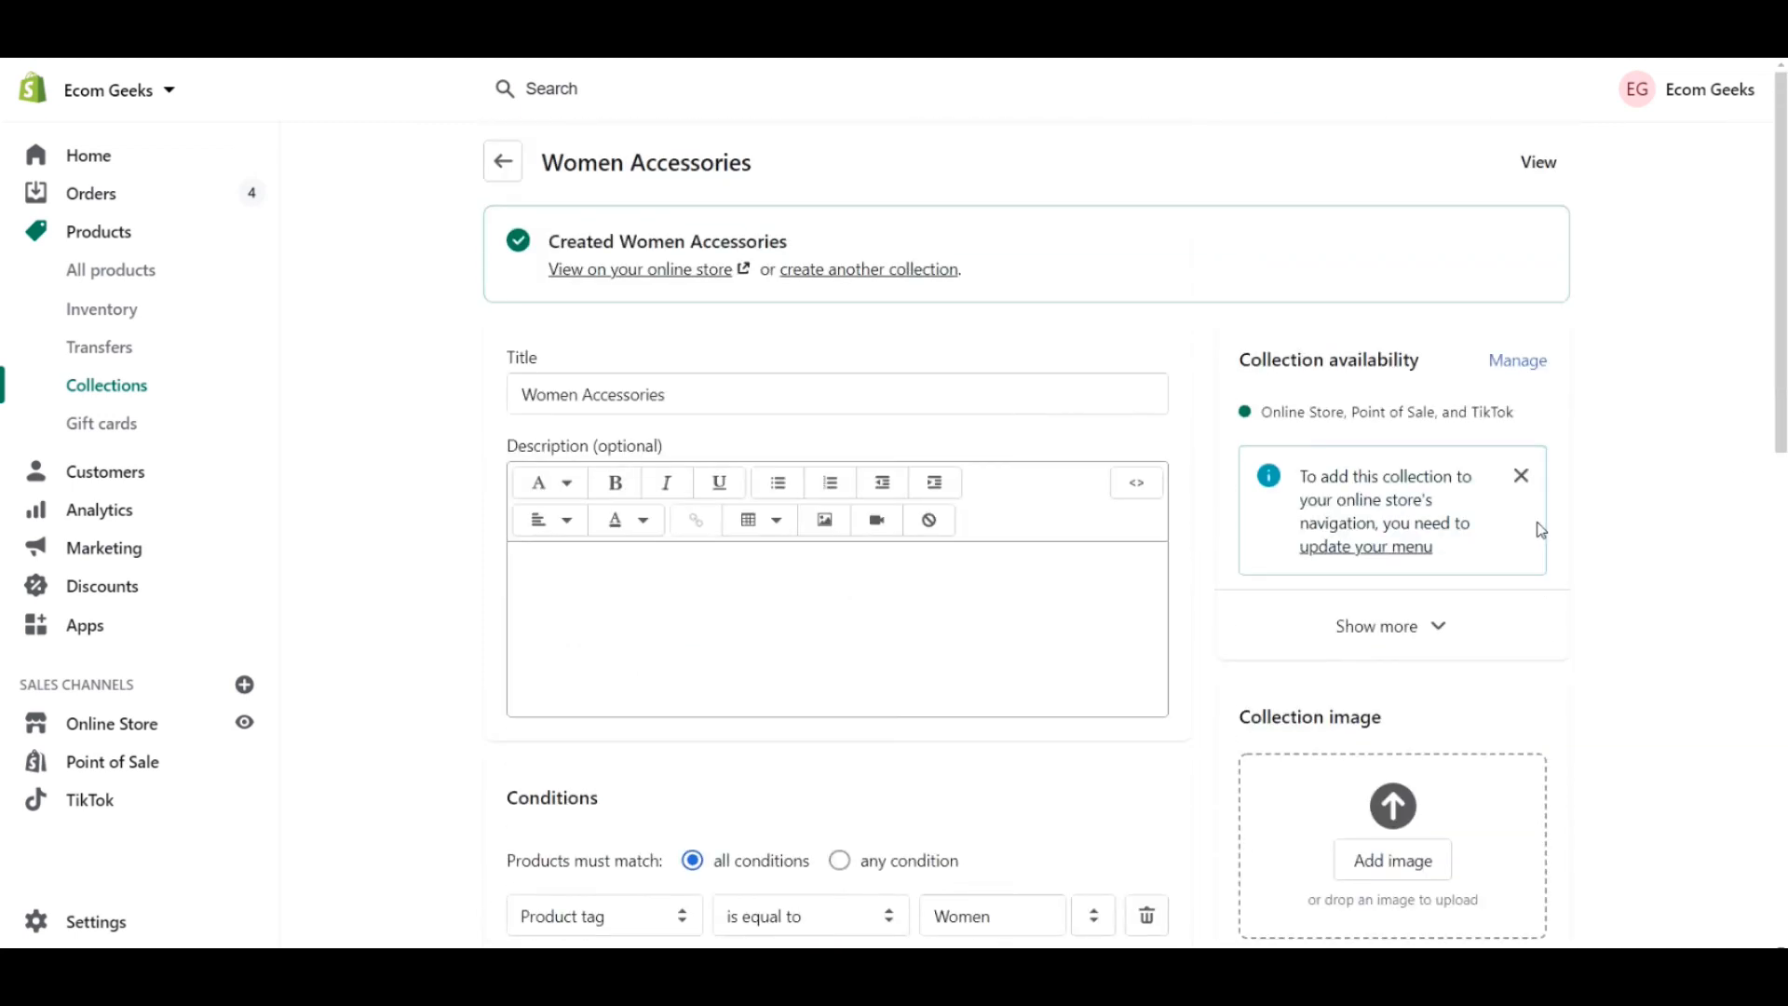
pyautogui.click(1533, 173)
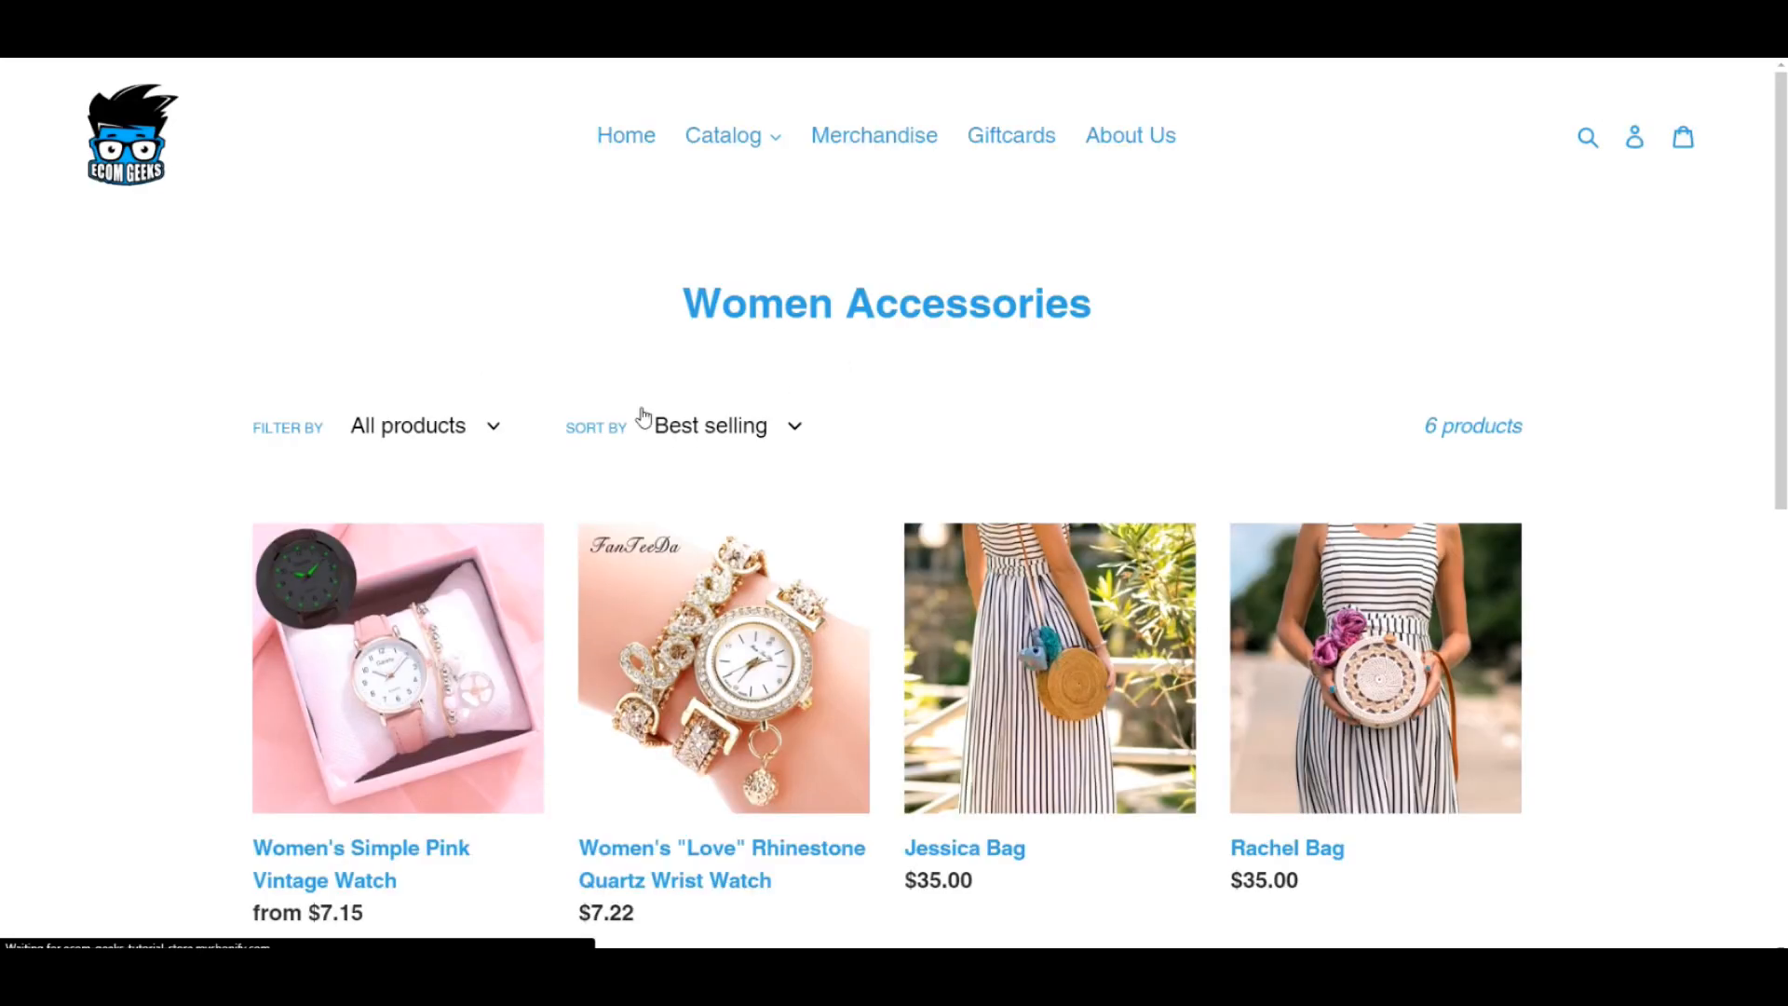
pyautogui.scroll(-6, 1500, 280)
pyautogui.scroll(6, 971, 336)
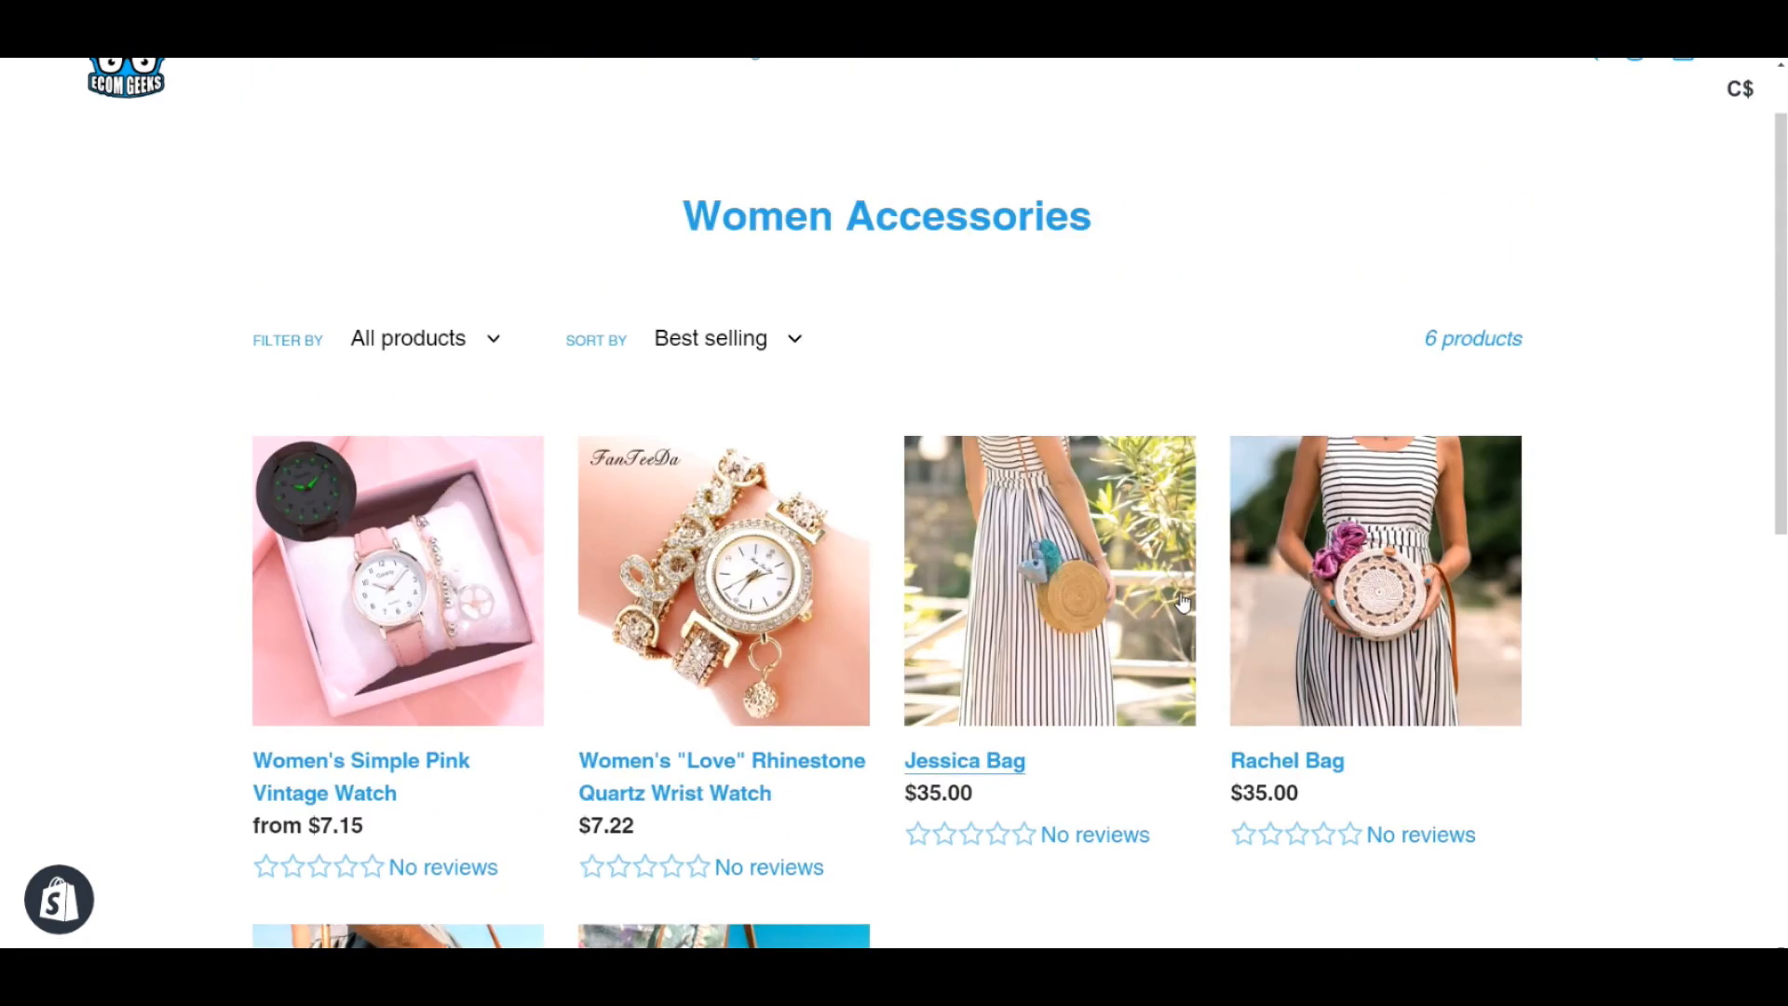
pyautogui.scroll(-3, 1085, 889)
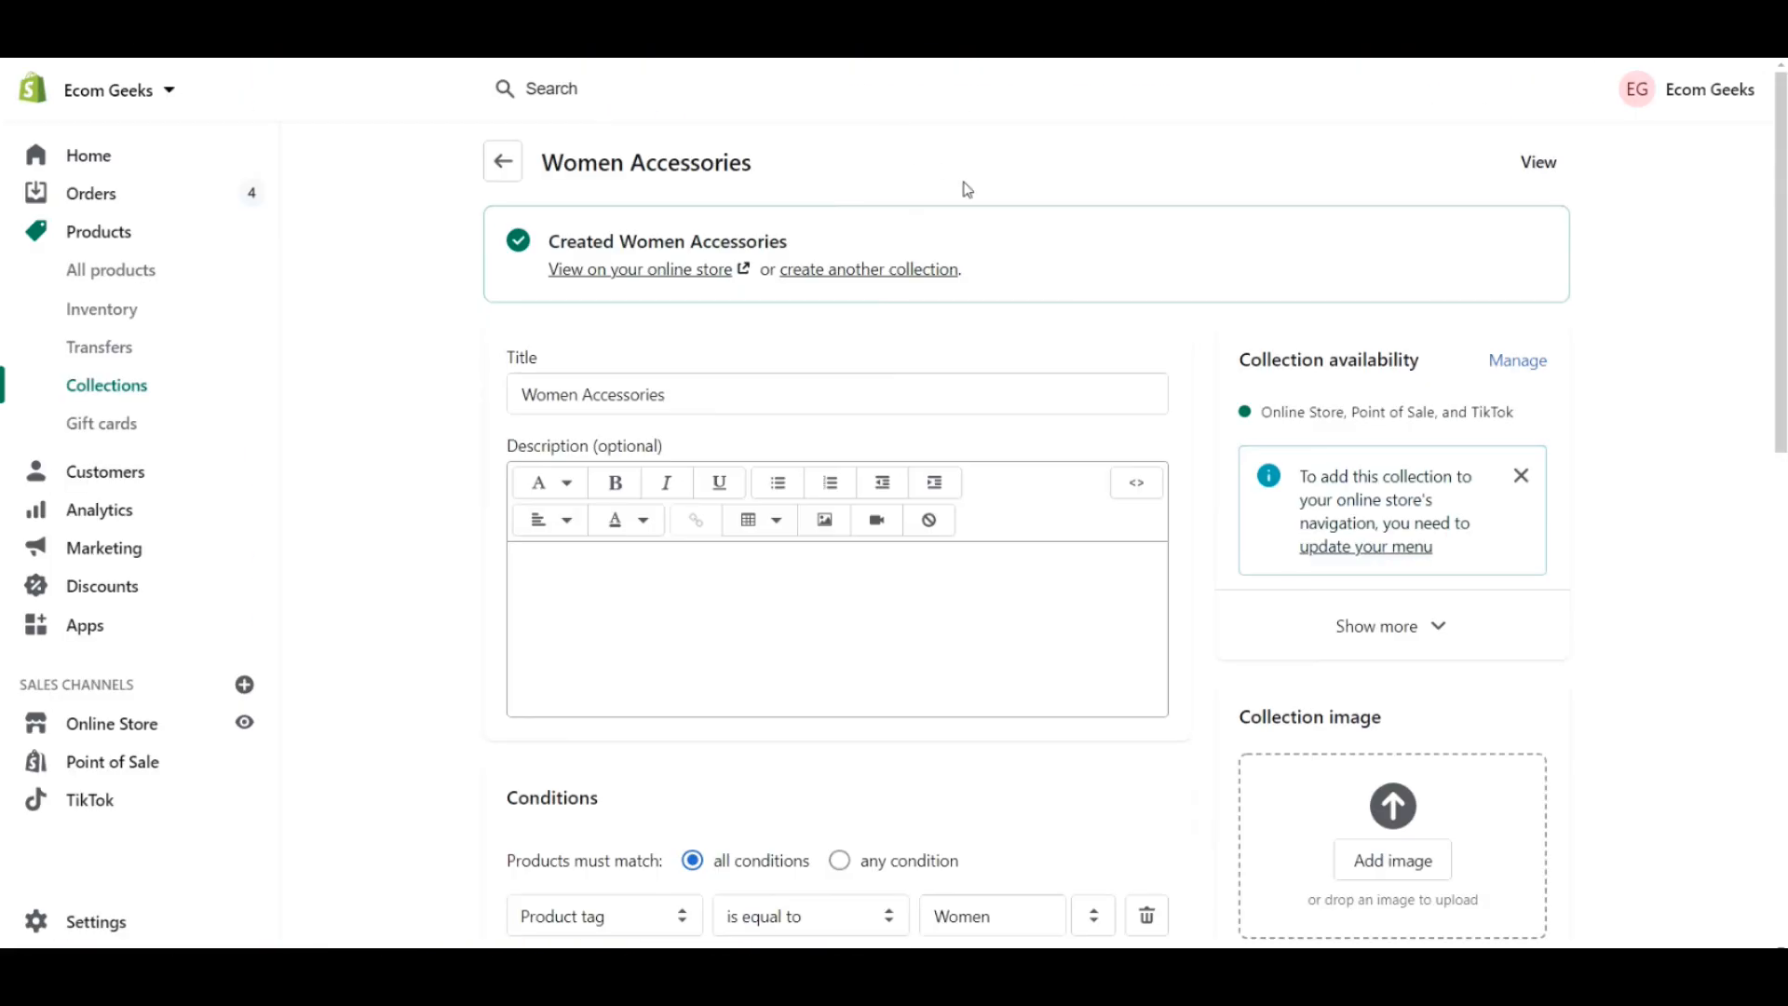
# Check which condition types are available for the first condition of the Women Accessories collection, without changing it
pyautogui.scroll(-3, 969, 190)
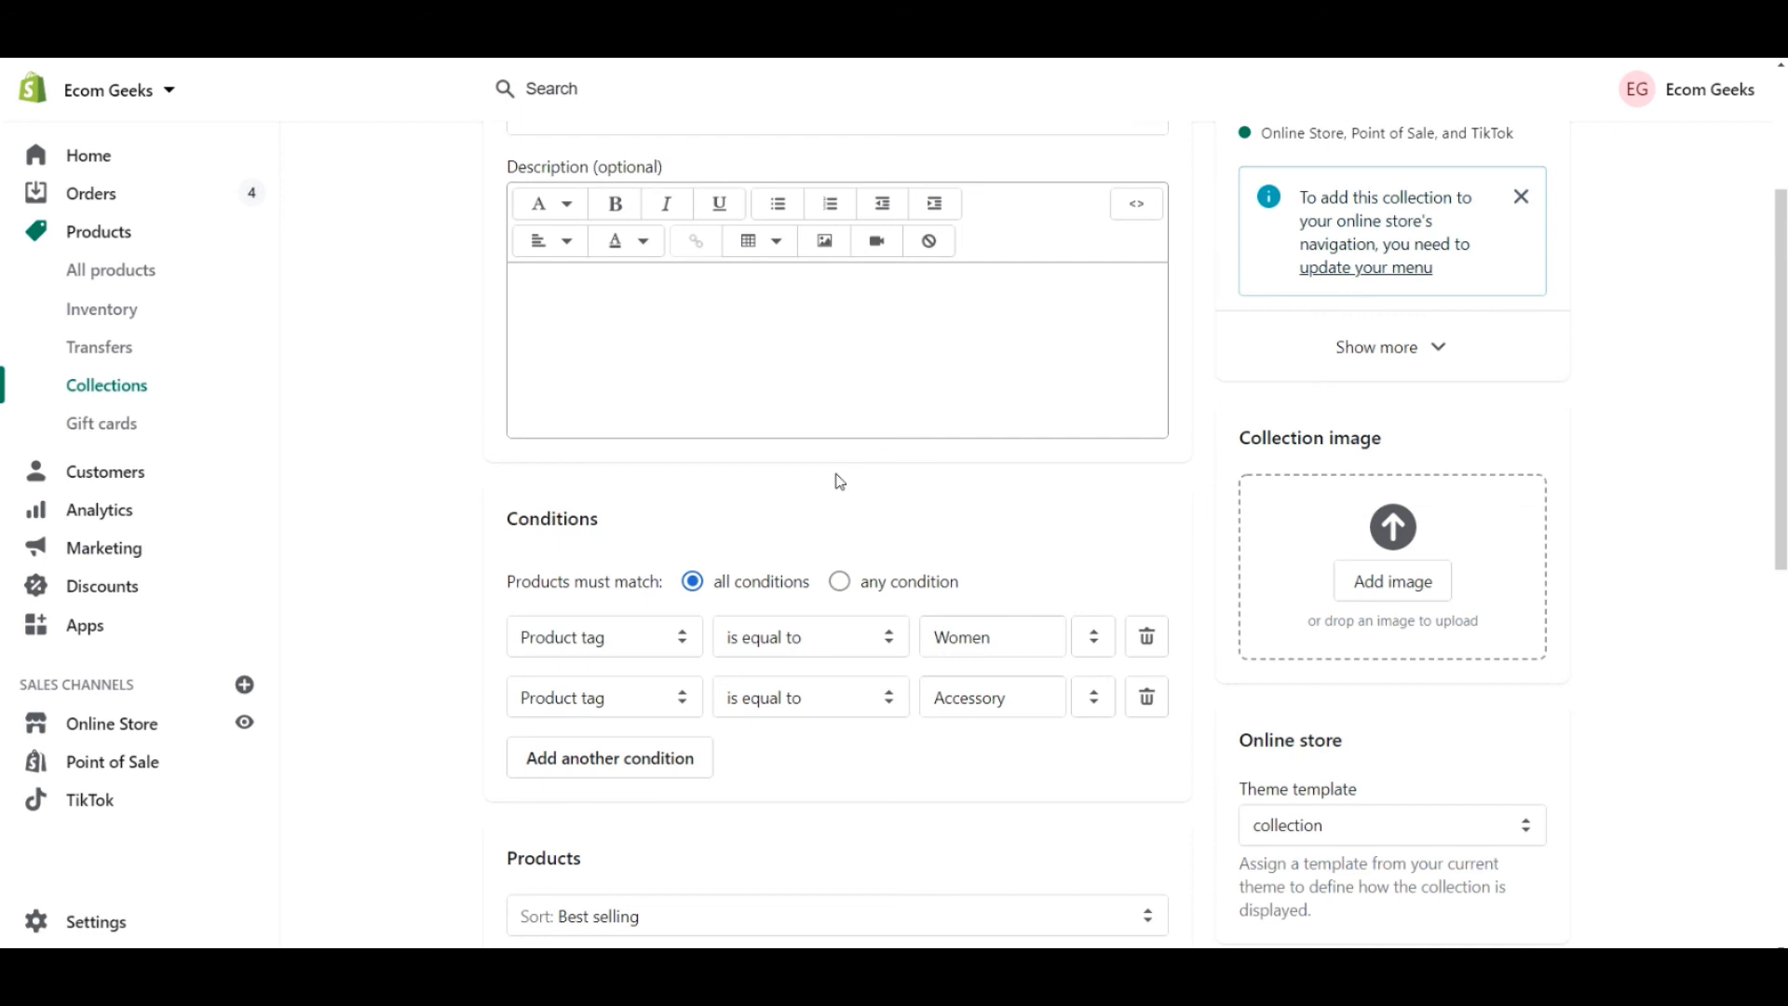
pyautogui.click(648, 642)
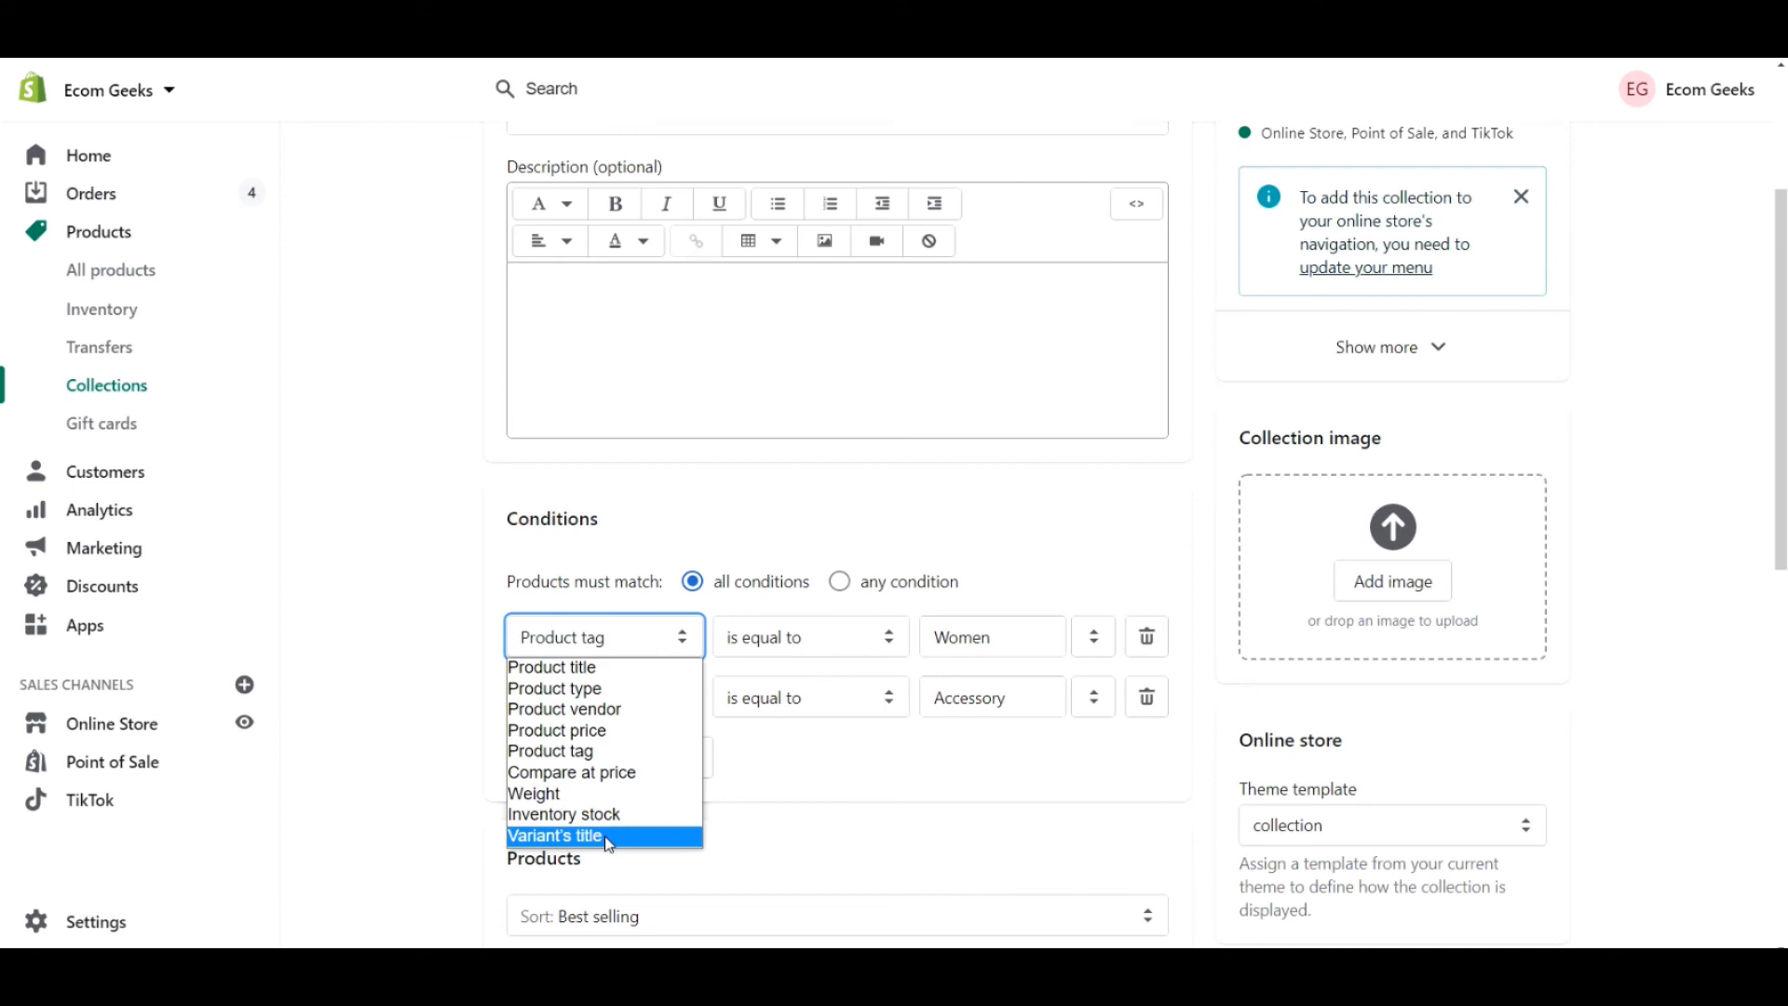
pyautogui.click(773, 498)
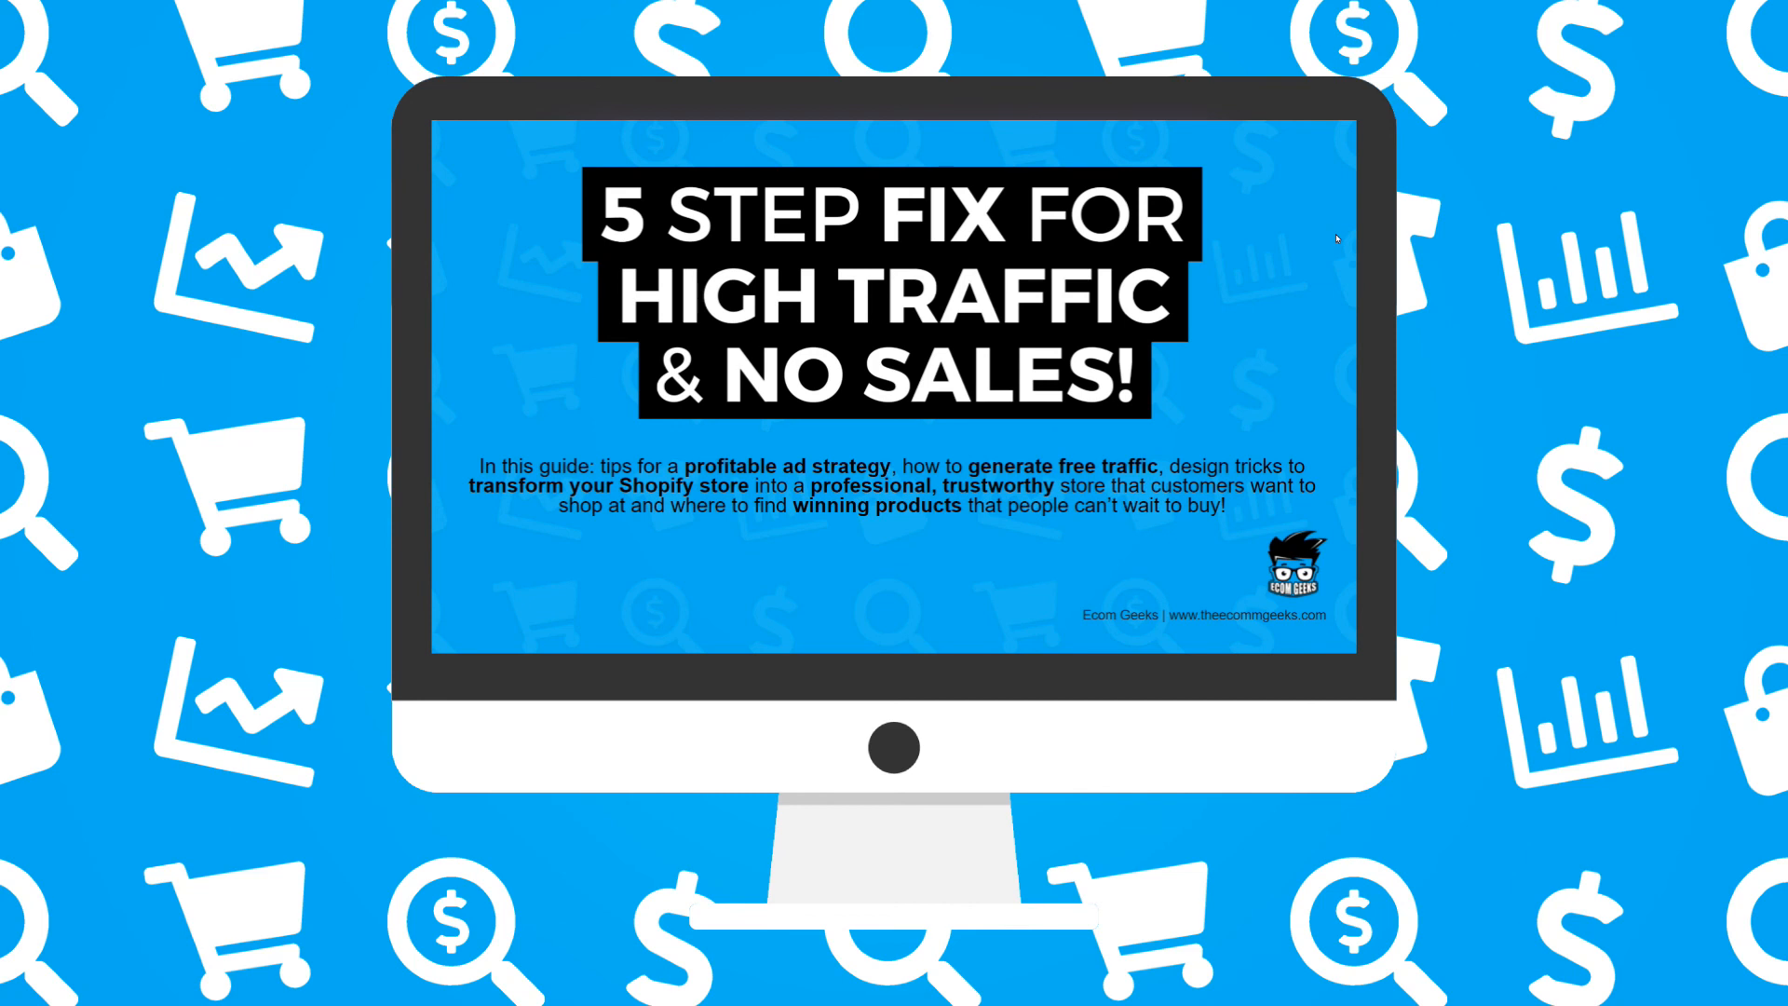
pyautogui.press('Right')
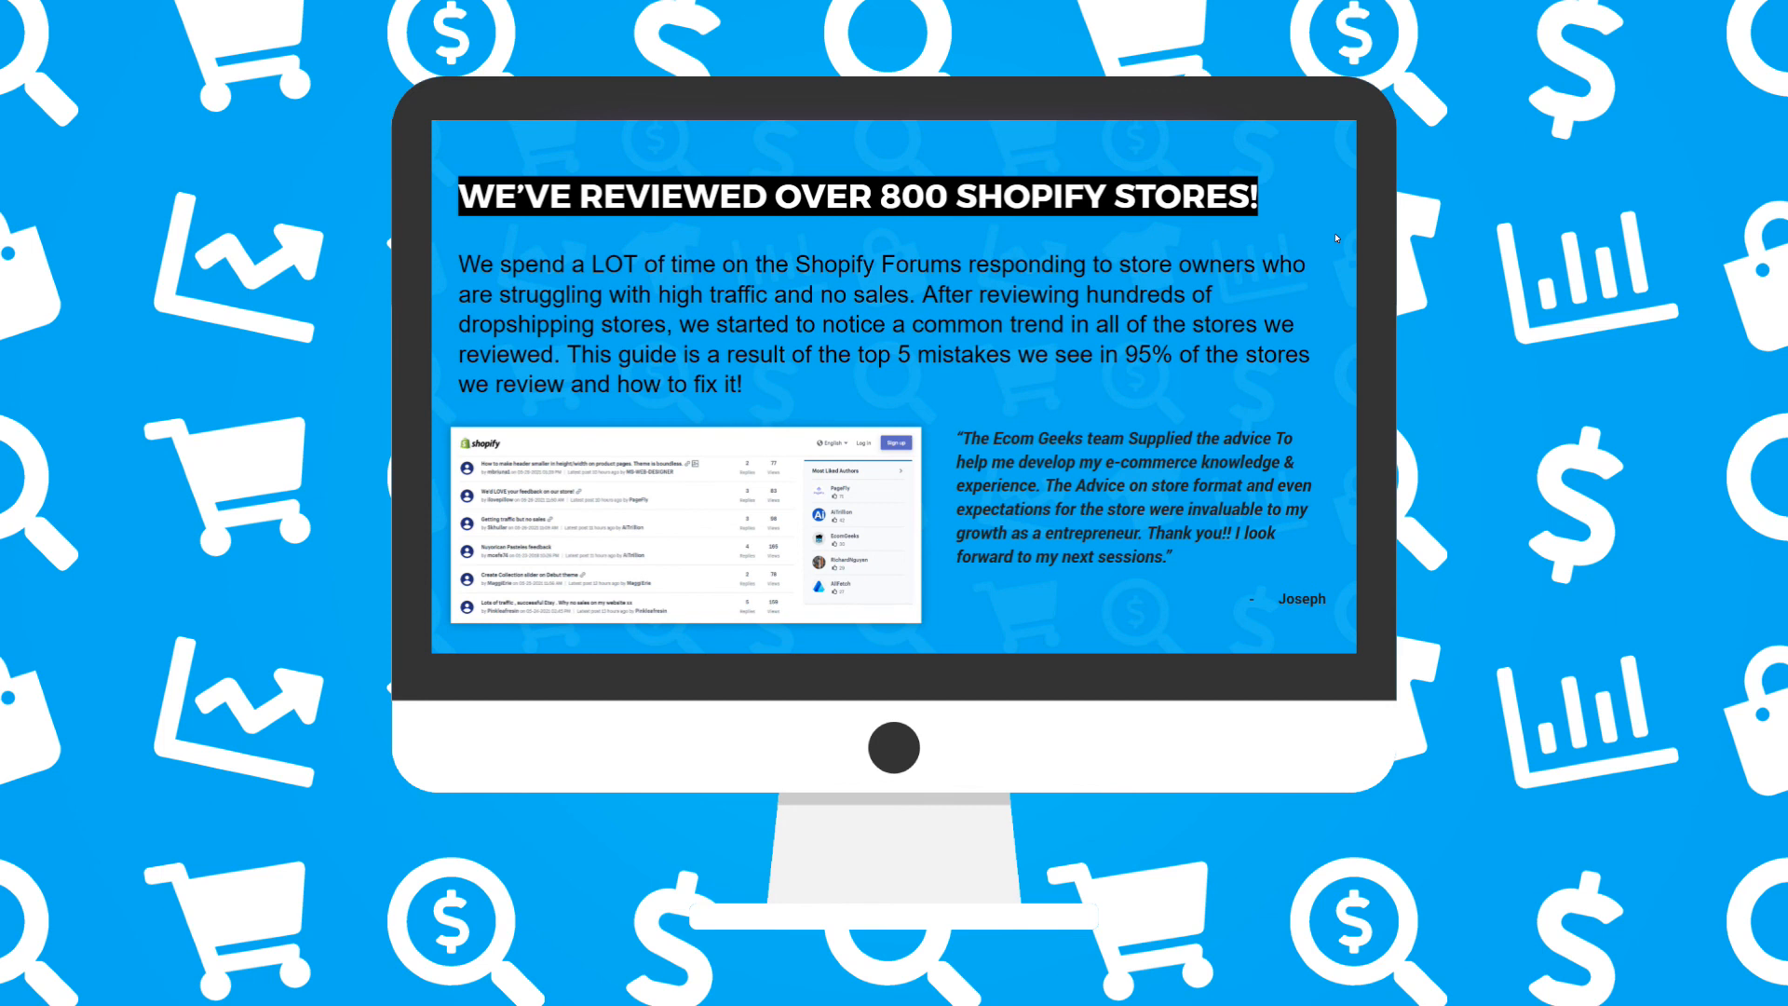
pyautogui.press('Right')
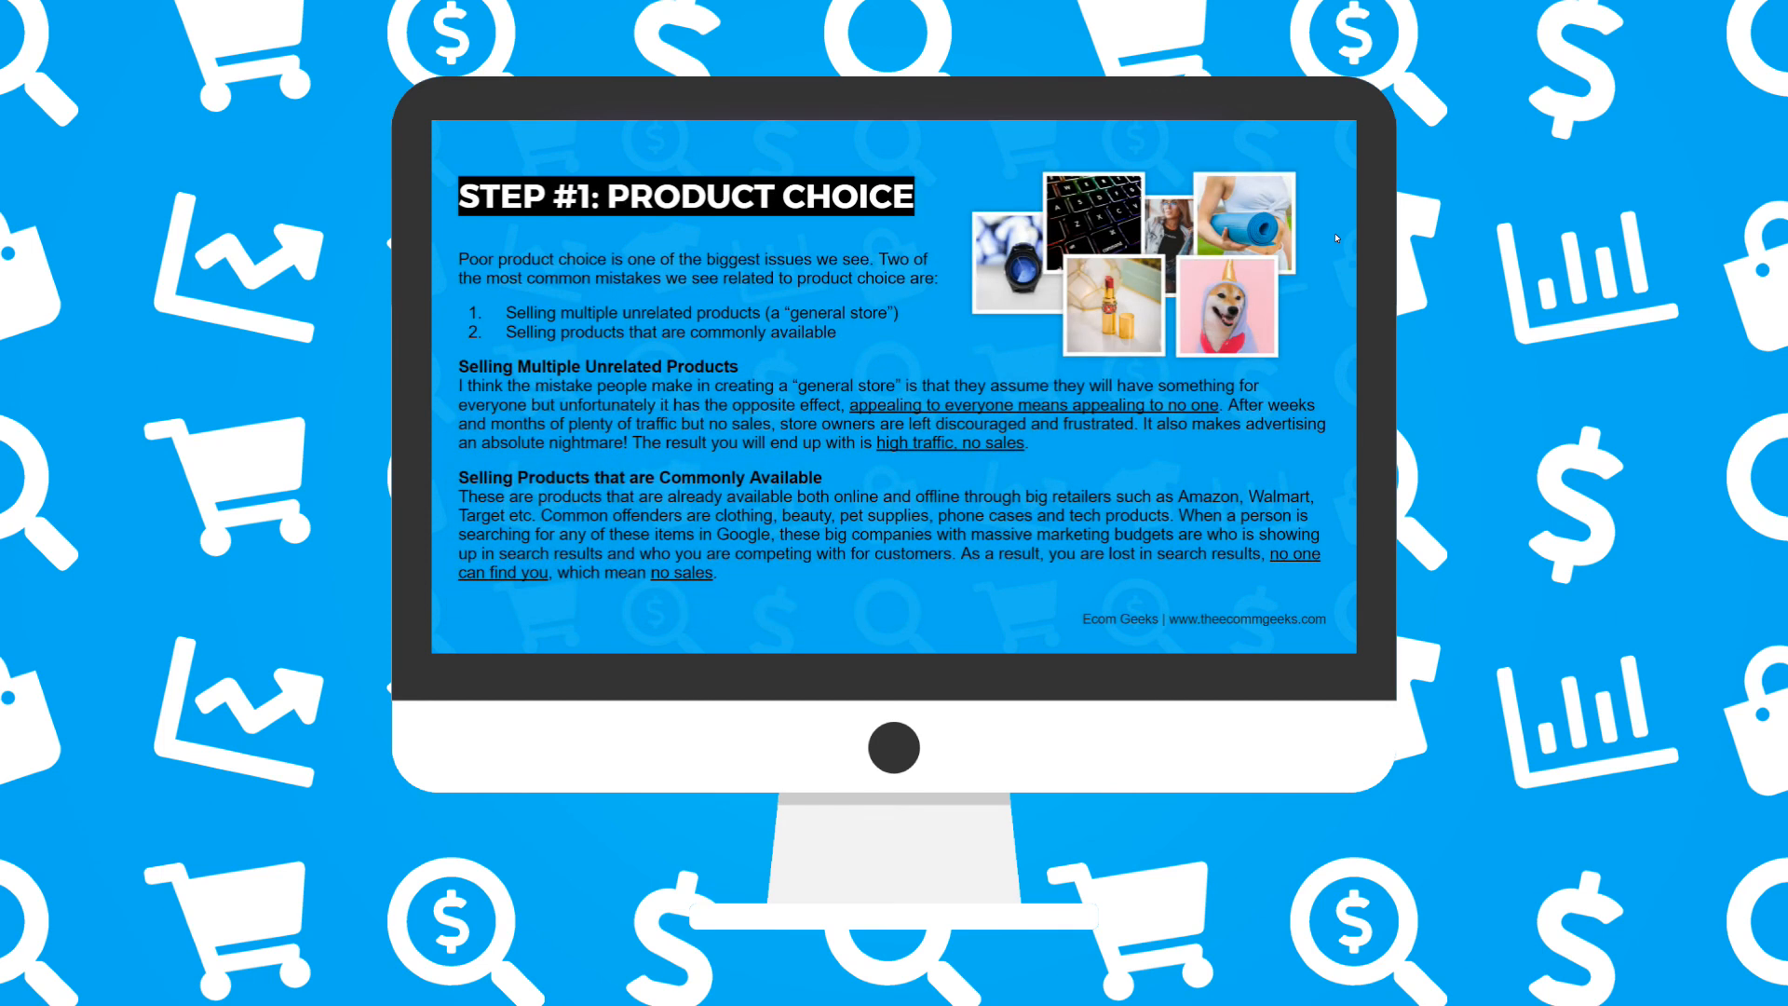